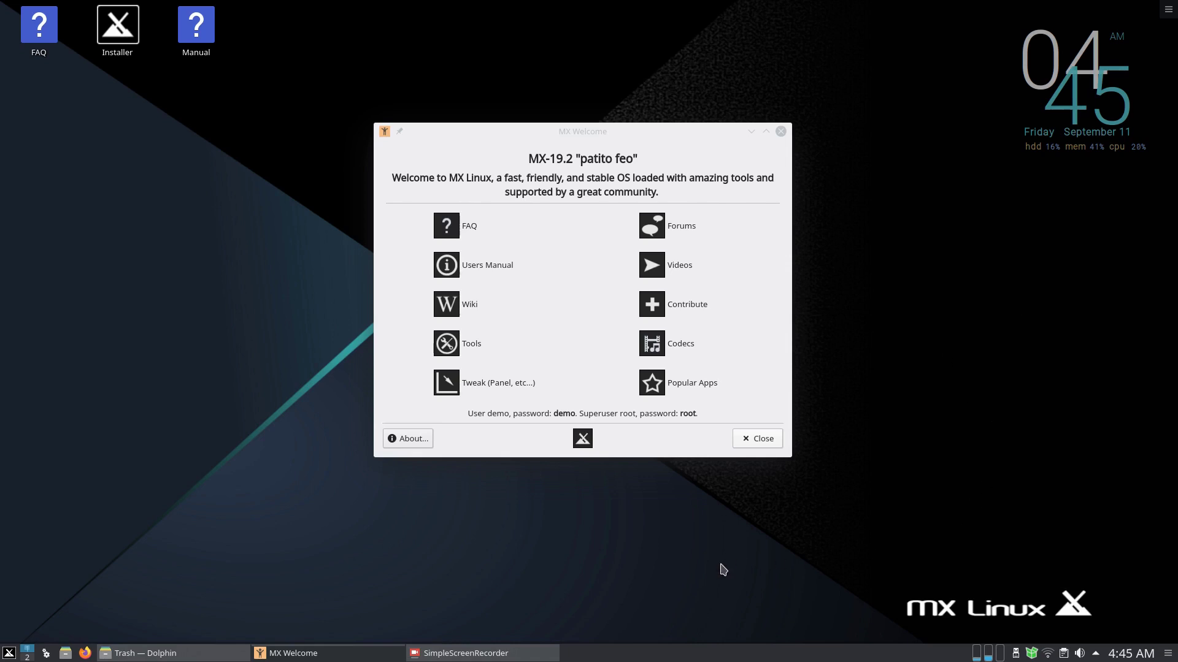
- In MX Tweak's panel options, set the panel Placement to Top and apply it
{"action": "left_click", "coordinate": [488, 383]}
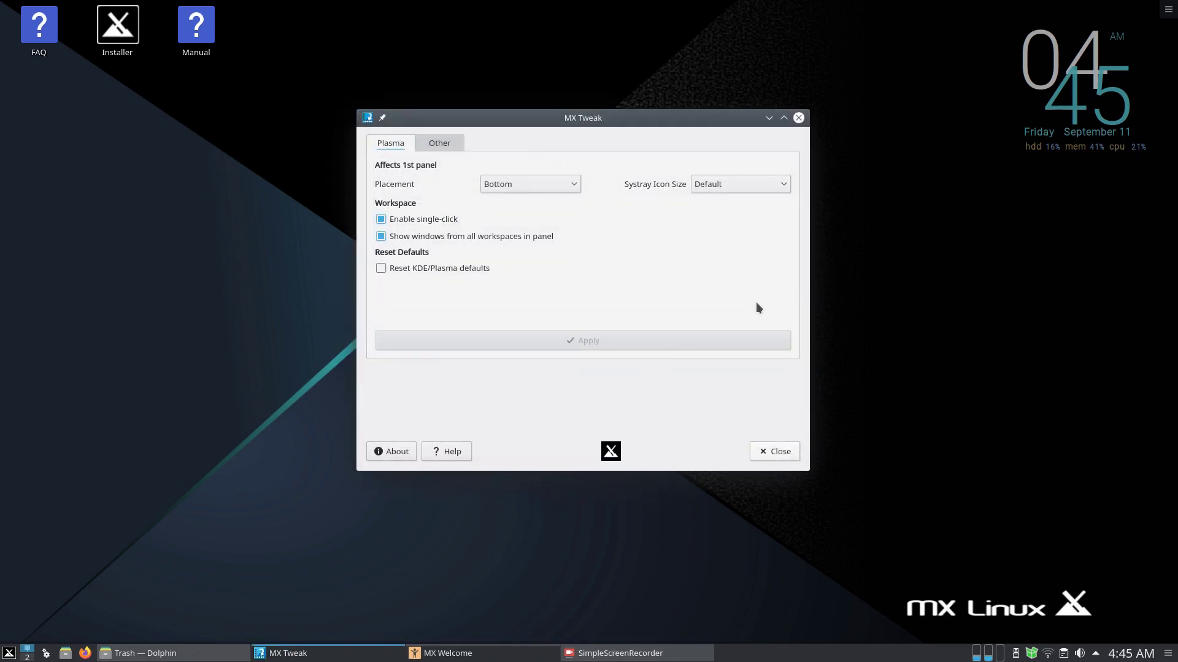
{"action": "left_click", "coordinate": [544, 189]}
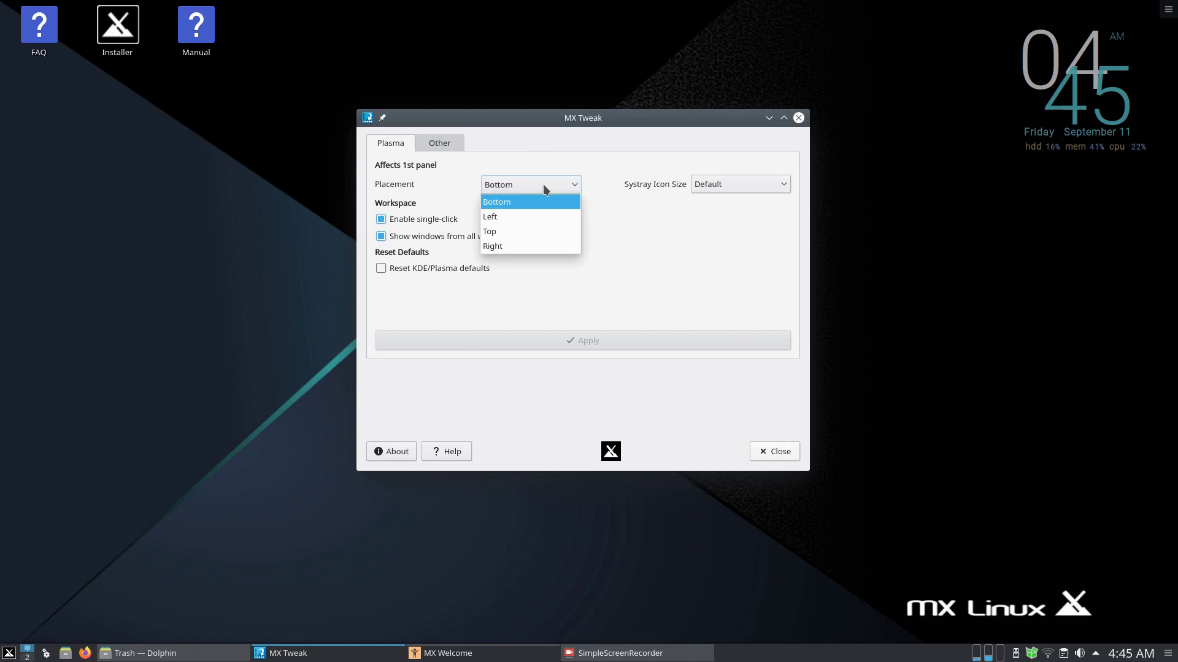
{"action": "left_click", "coordinate": [520, 232]}
{"action": "left_click", "coordinate": [612, 340]}
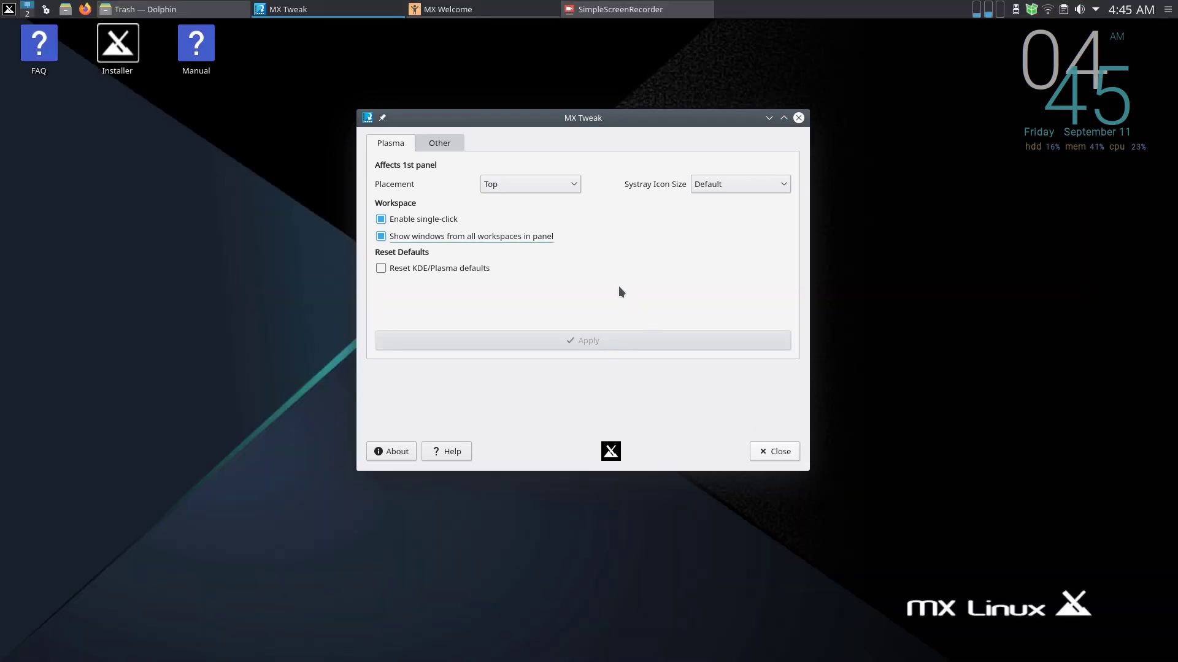
- Keep windows from all workspaces listed in the panel, review the Other tab, and close MX Tweak
{"action": "left_click", "coordinate": [511, 233]}
{"action": "left_click", "coordinate": [437, 142]}
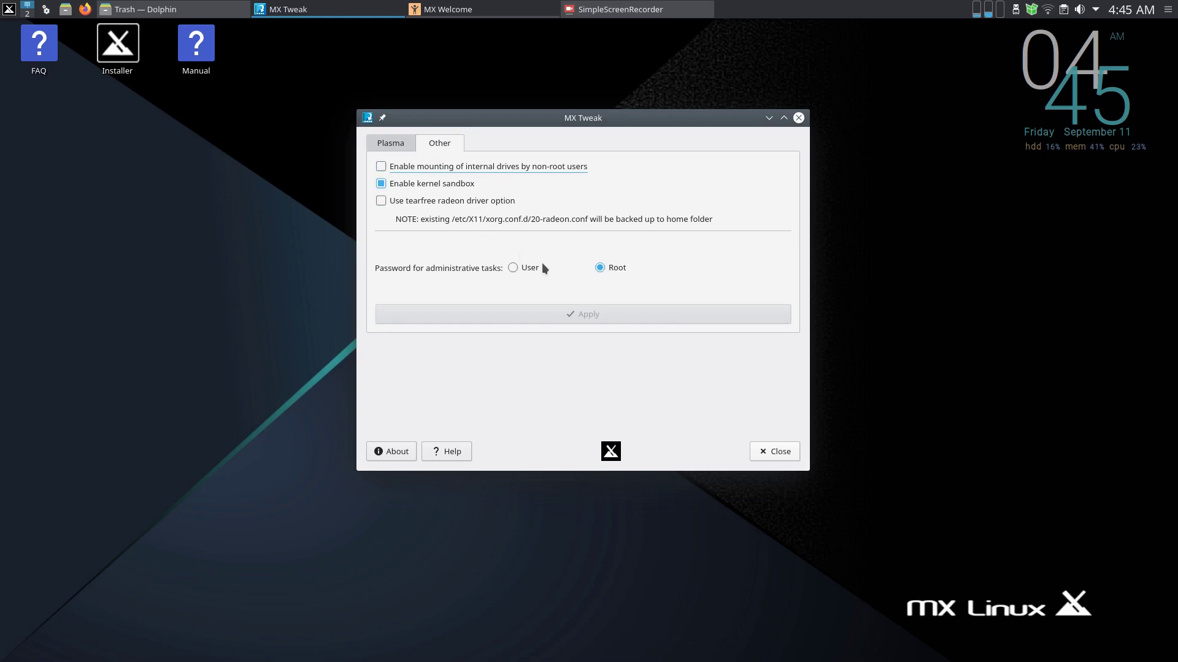
{"action": "left_click", "coordinate": [388, 146]}
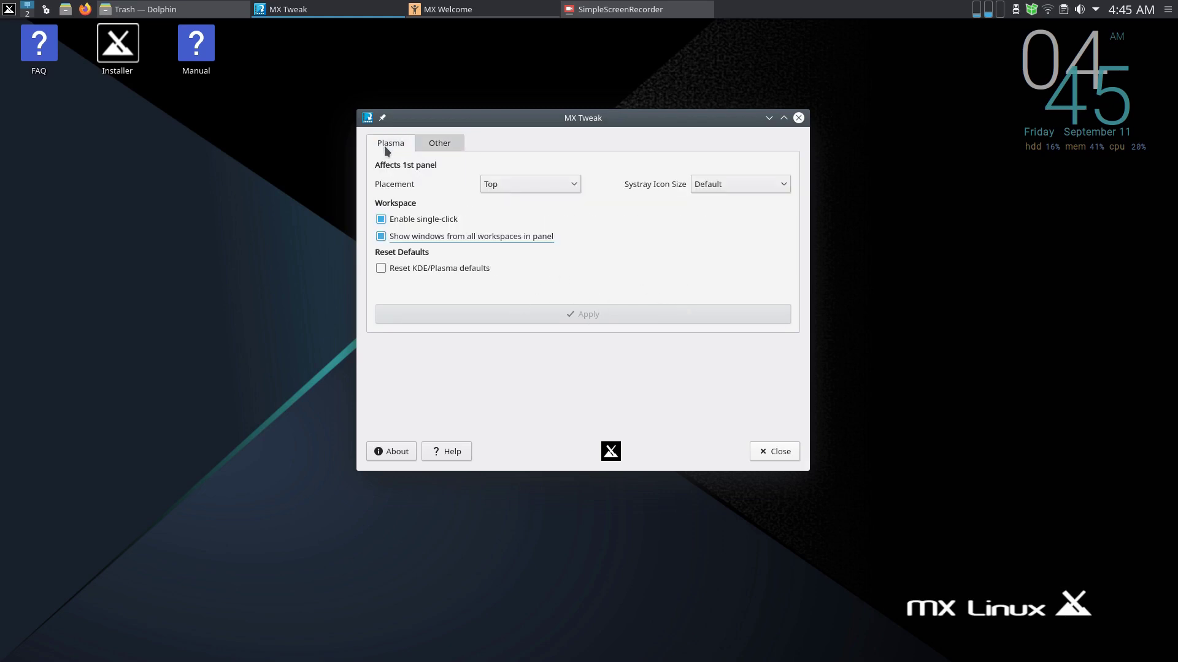
{"action": "left_click", "coordinate": [776, 455]}
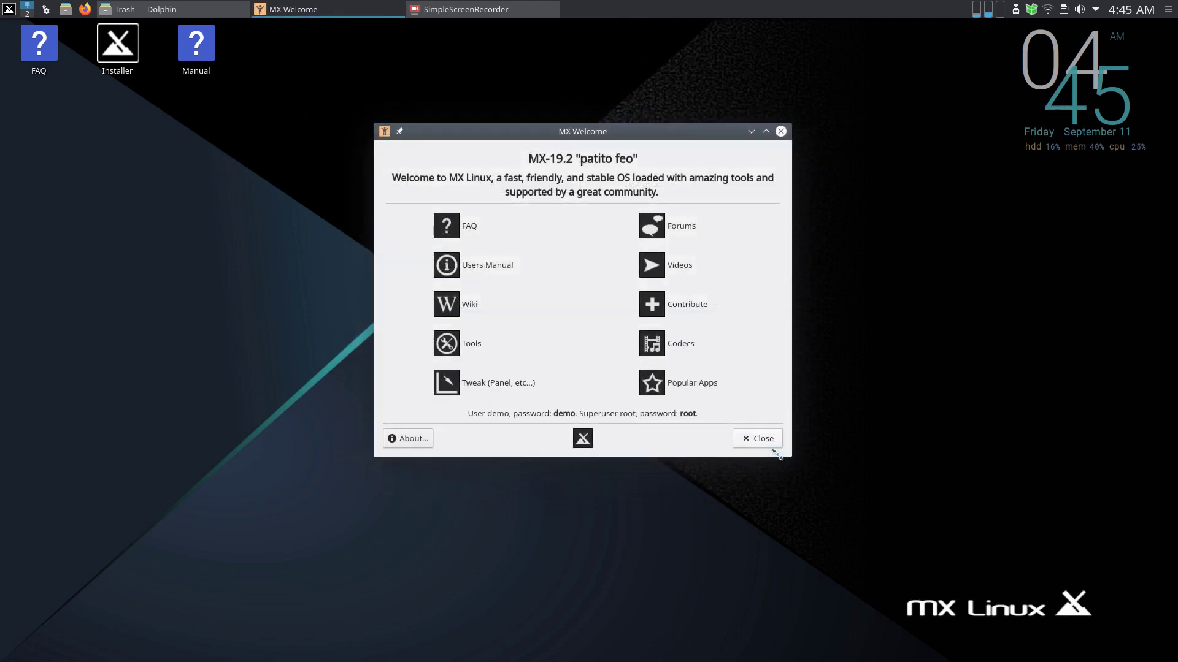
- Pin Konsole, LibreOffice Calc and VLC media player to the taskbar from the application menu
{"action": "left_click", "coordinate": [10, 10]}
{"action": "mouse_move", "coordinate": [72, 204]}
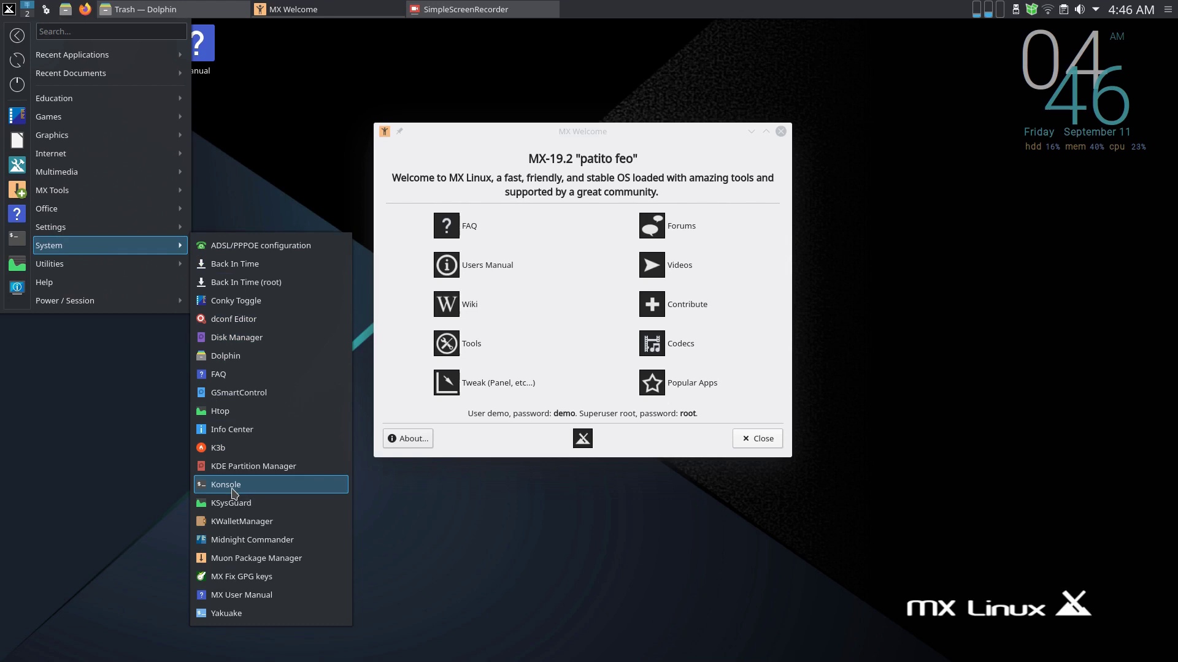
{"action": "right_click", "coordinate": [230, 493]}
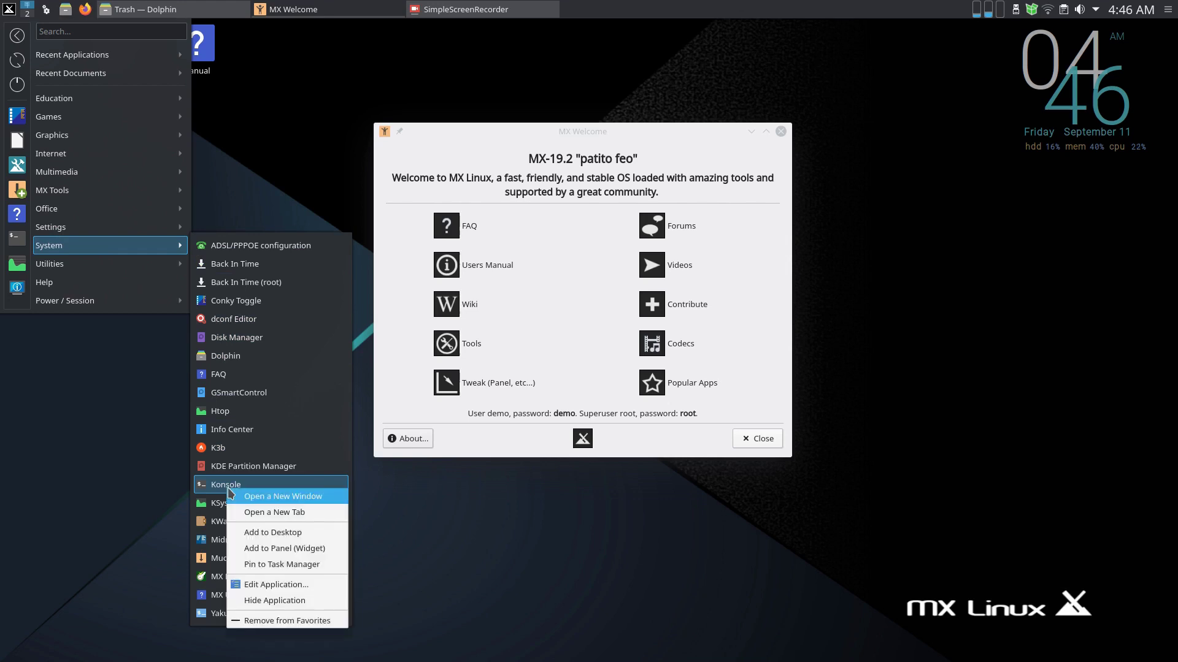
{"action": "left_click", "coordinate": [283, 565]}
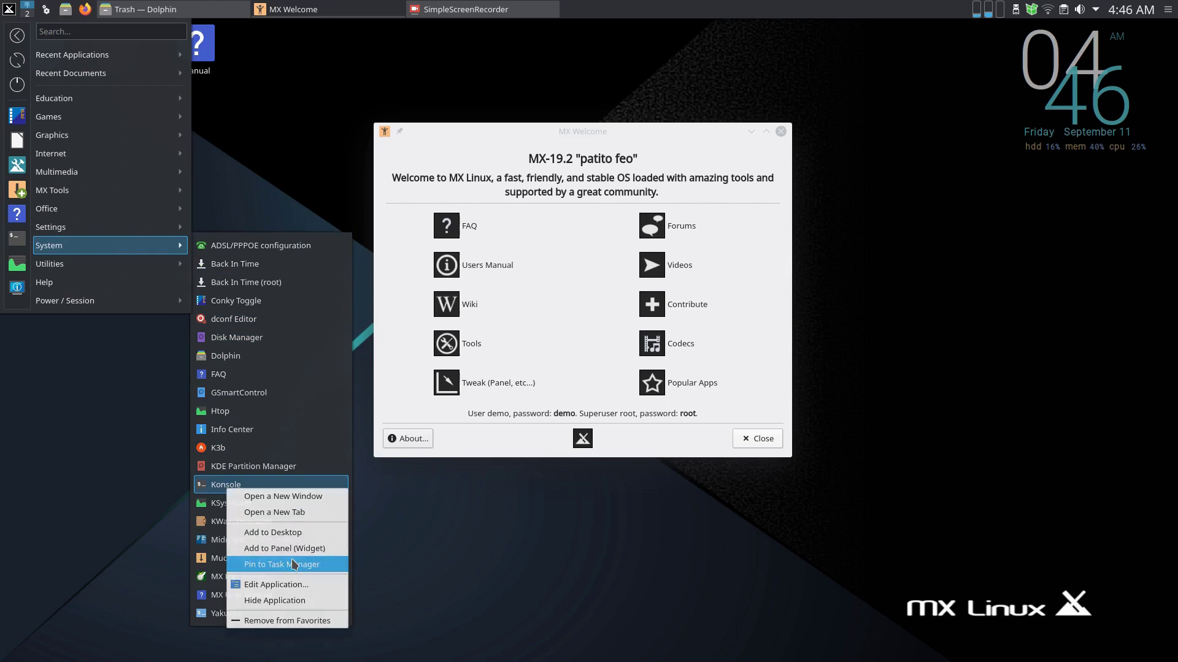
{"action": "left_click", "coordinate": [9, 10]}
{"action": "mouse_move", "coordinate": [62, 209]}
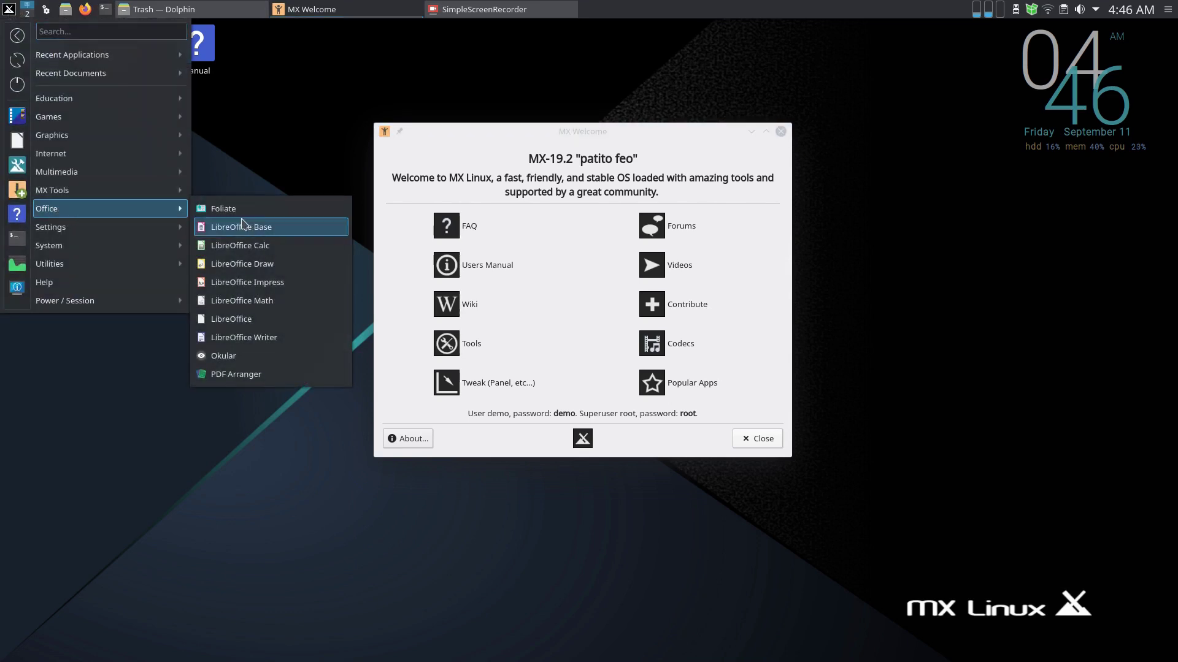
{"action": "right_click", "coordinate": [260, 244]}
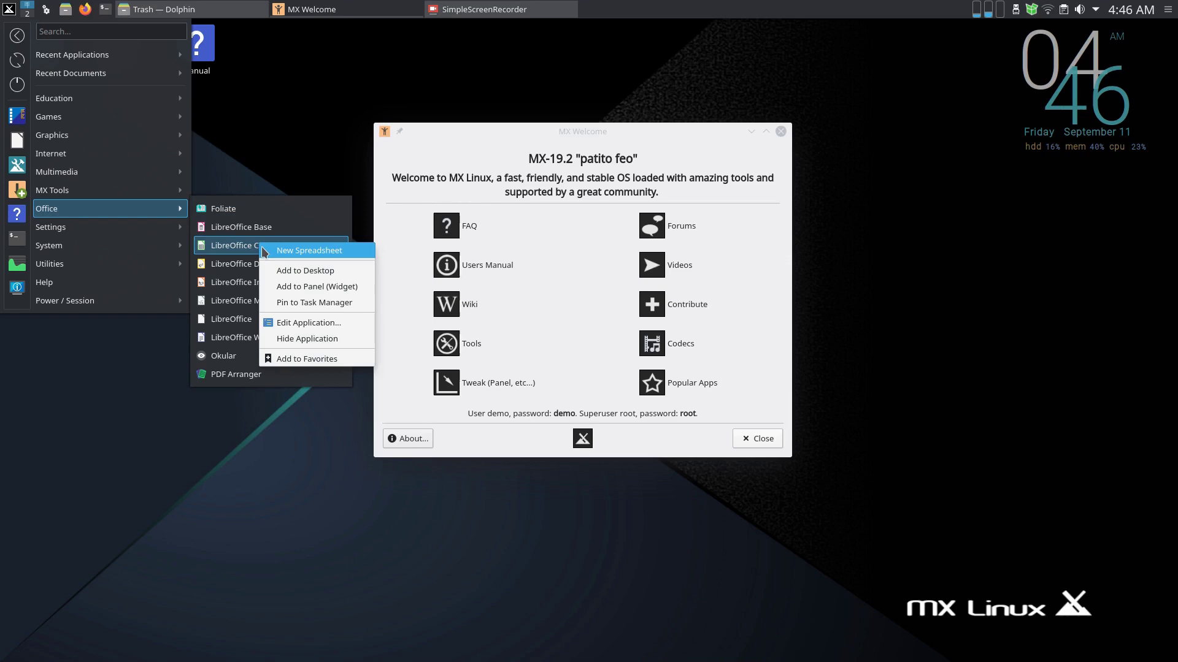
{"action": "left_click", "coordinate": [304, 302]}
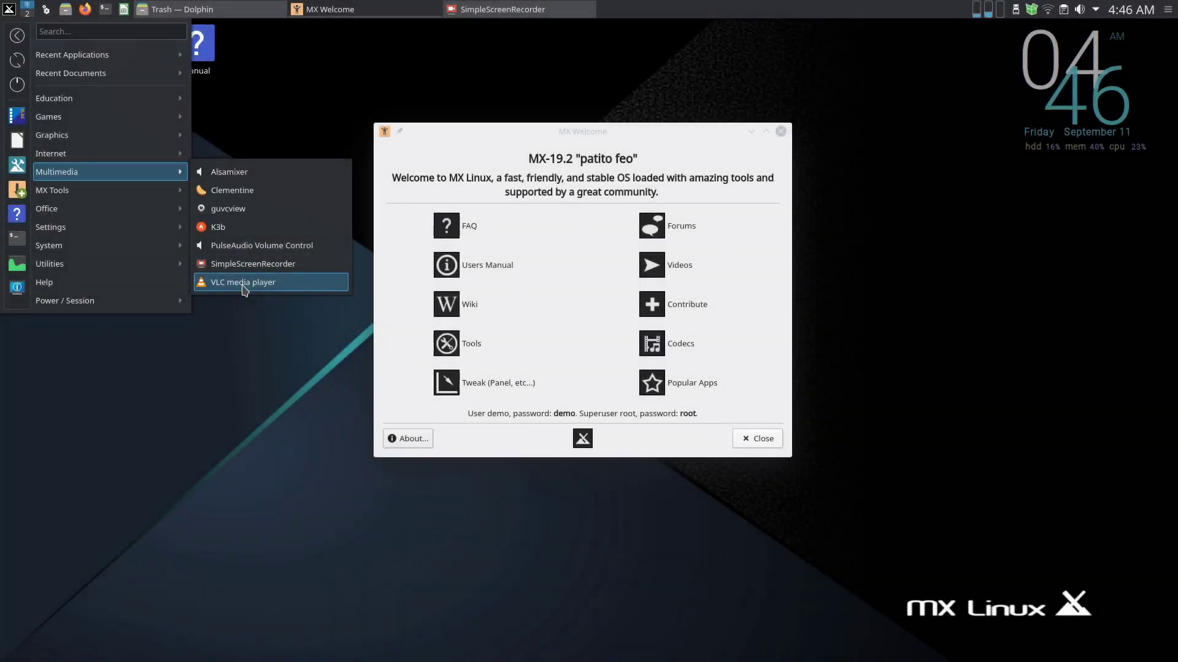
{"action": "right_click", "coordinate": [249, 281]}
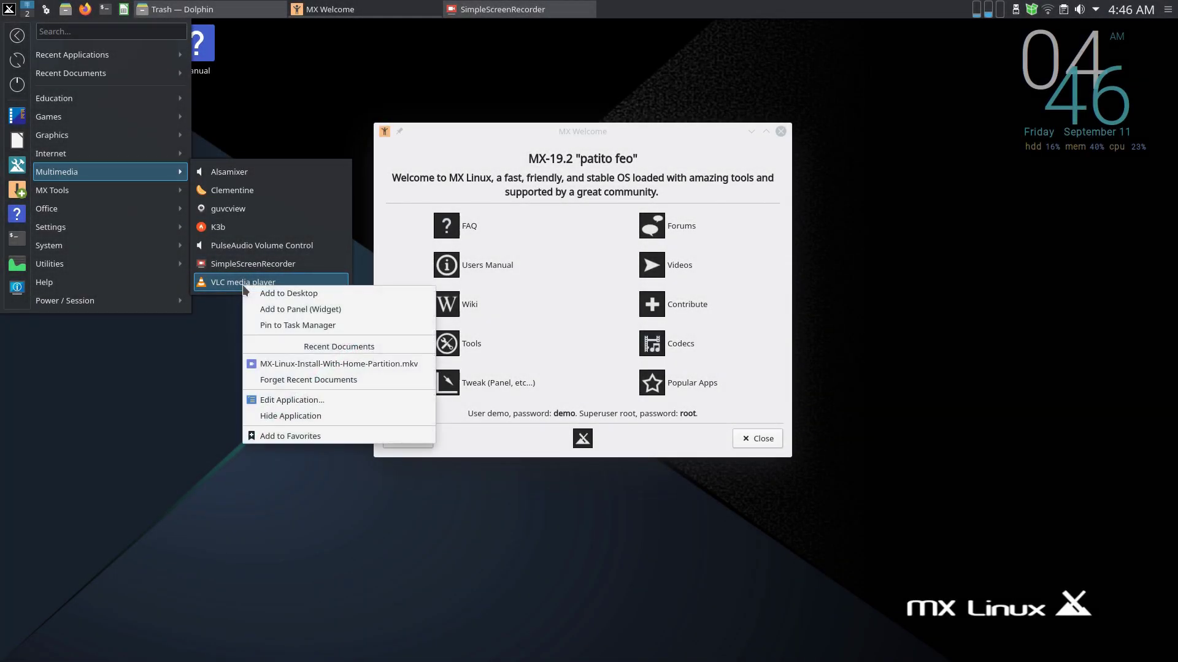
{"action": "left_click", "coordinate": [284, 323]}
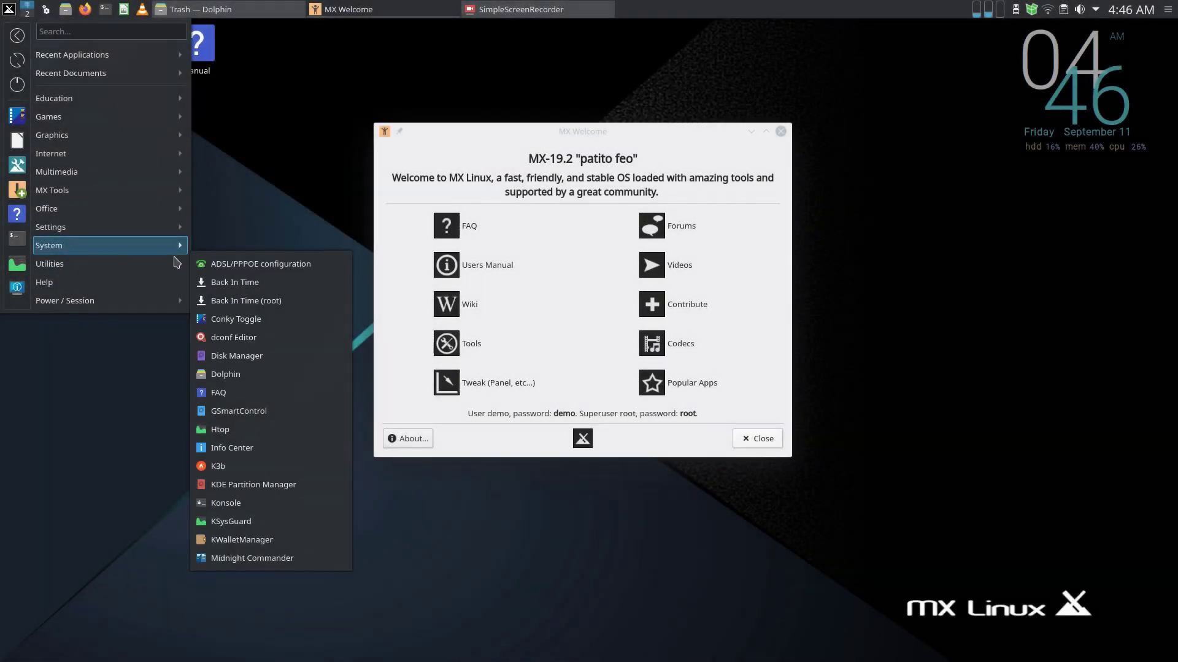
- Add a KSysGuard shortcut to the desktop from the application menu
{"action": "mouse_move", "coordinate": [157, 265]}
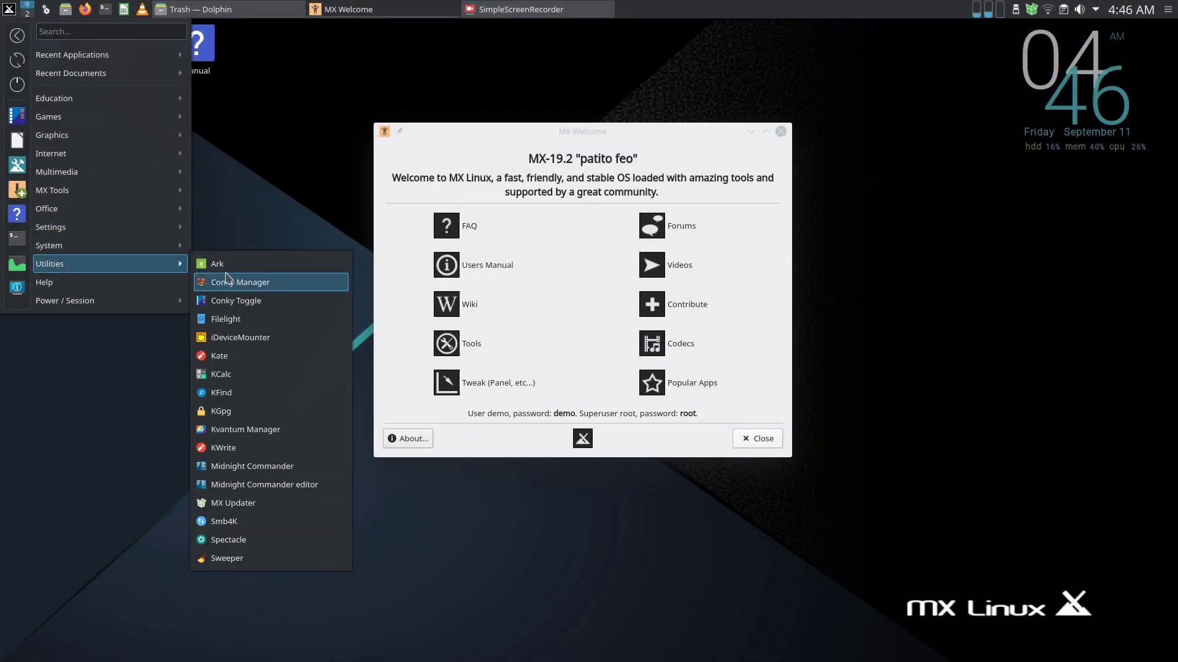
{"action": "mouse_move", "coordinate": [142, 244]}
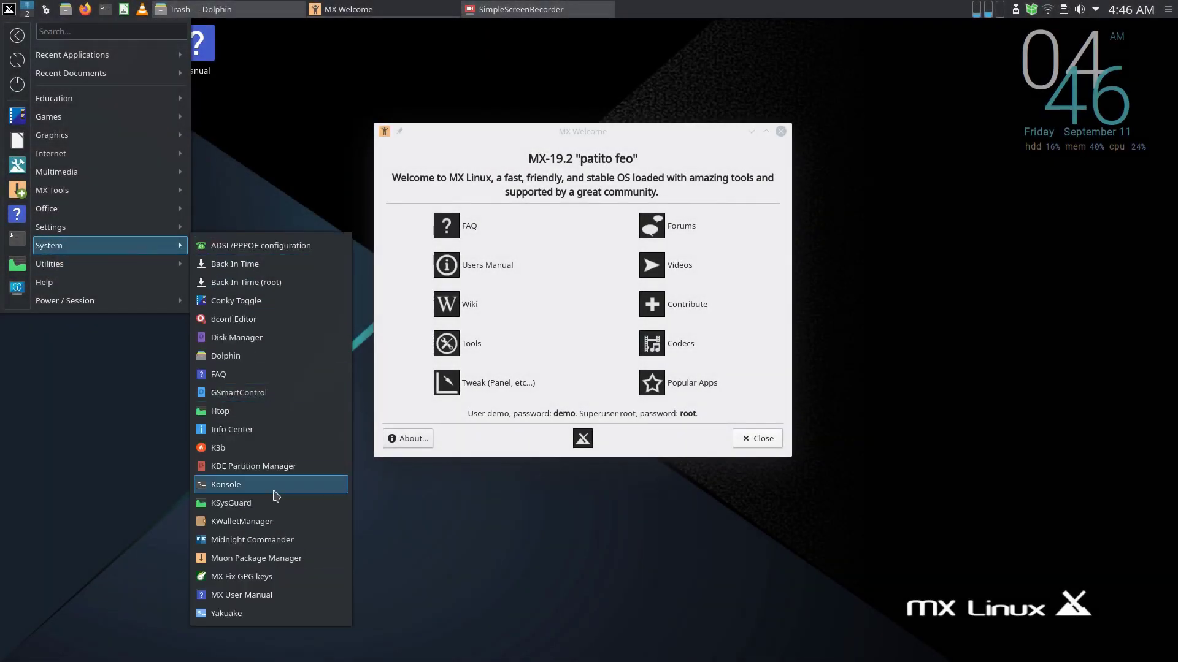
{"action": "right_click", "coordinate": [236, 502]}
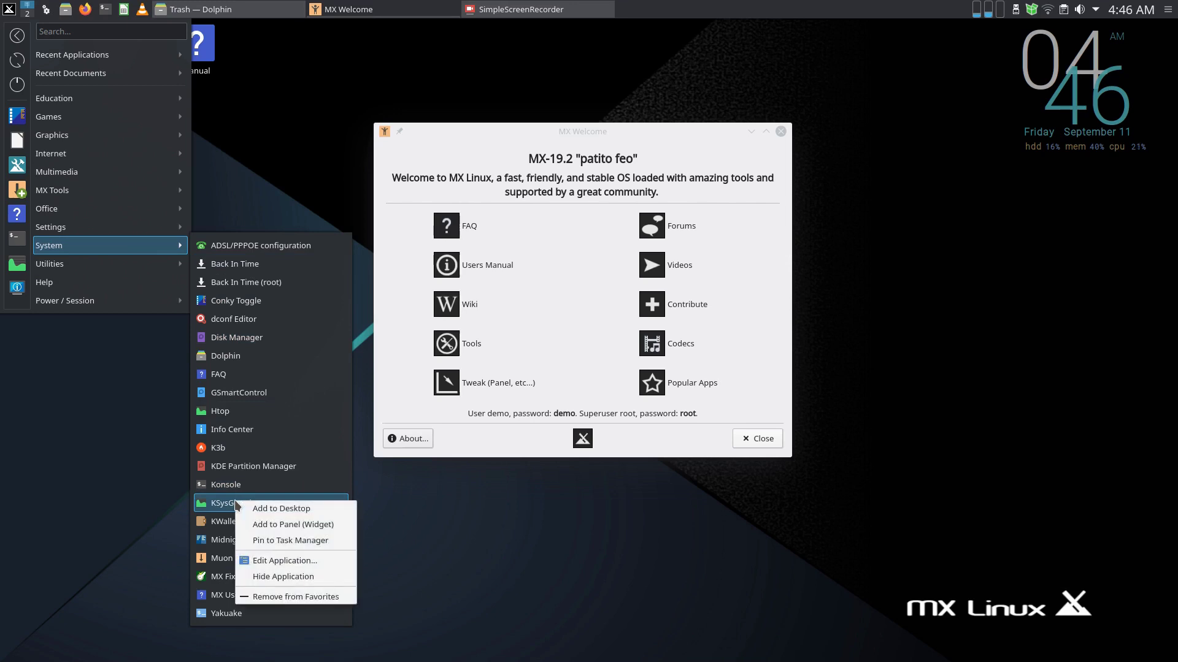
{"action": "left_click", "coordinate": [248, 509]}
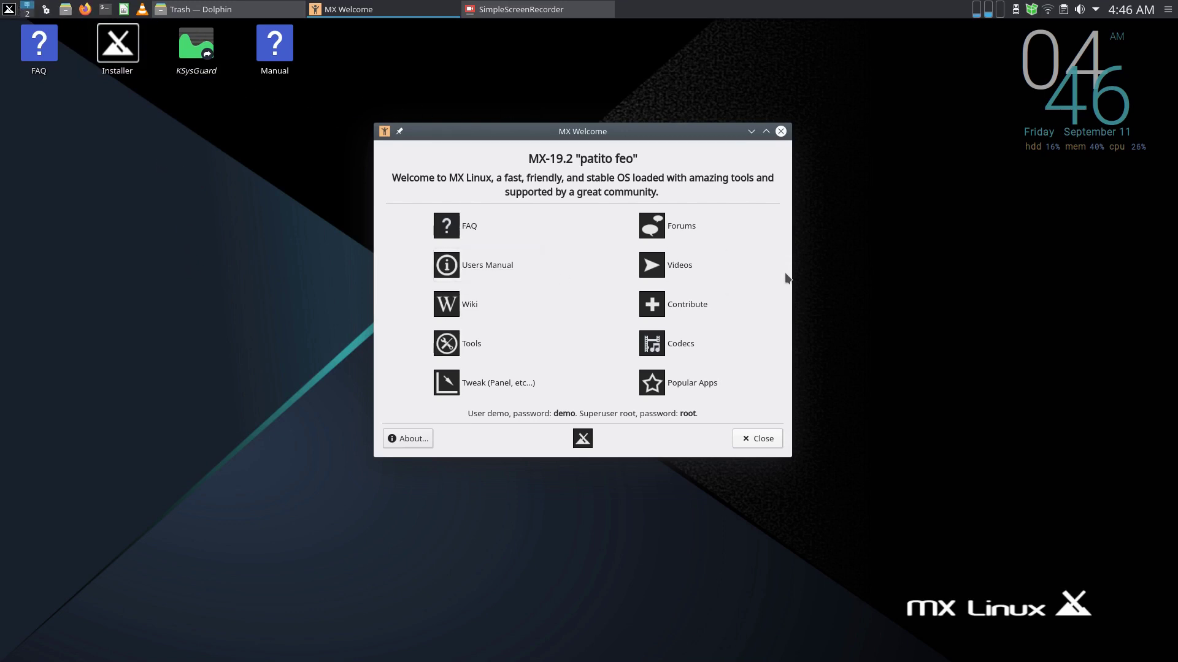
- Open System Tray Settings at the Entries list and check which tray icons are hidden
{"action": "right_click", "coordinate": [1096, 9]}
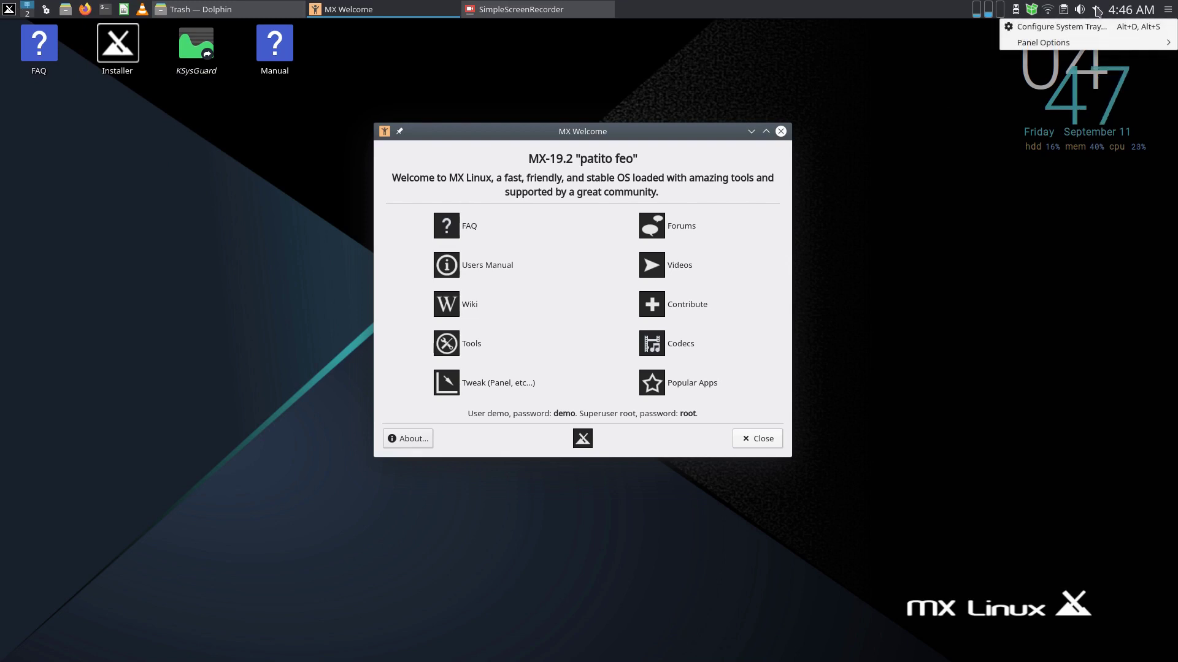
{"action": "left_click", "coordinate": [1062, 27]}
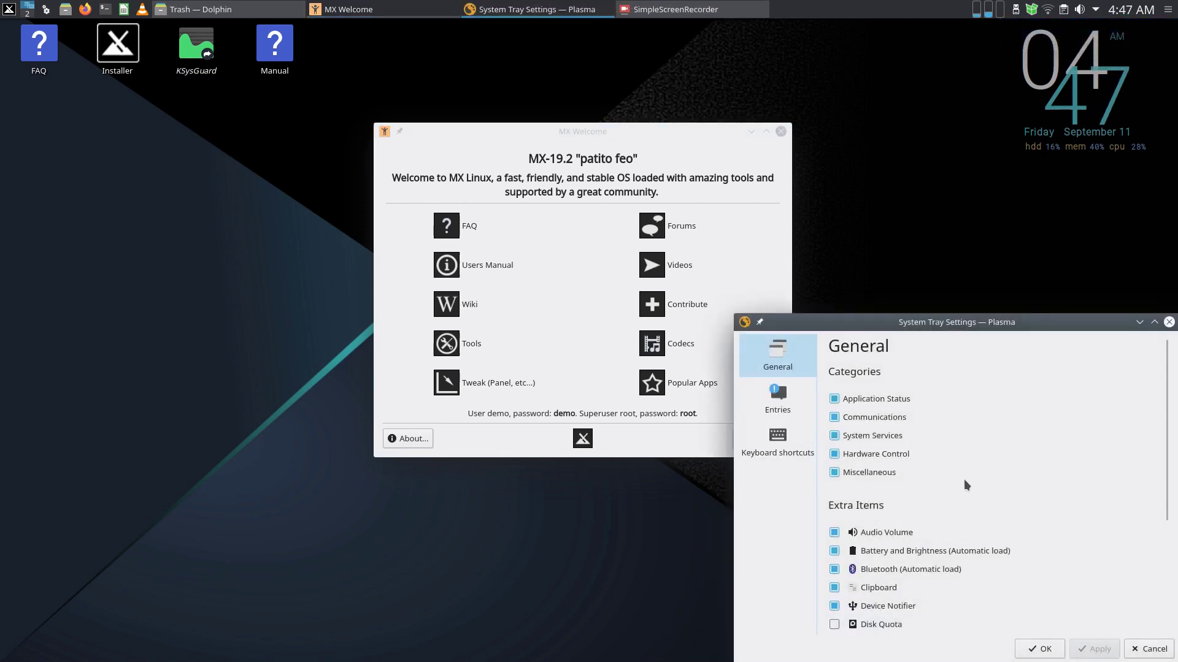
{"action": "left_click", "coordinate": [765, 408]}
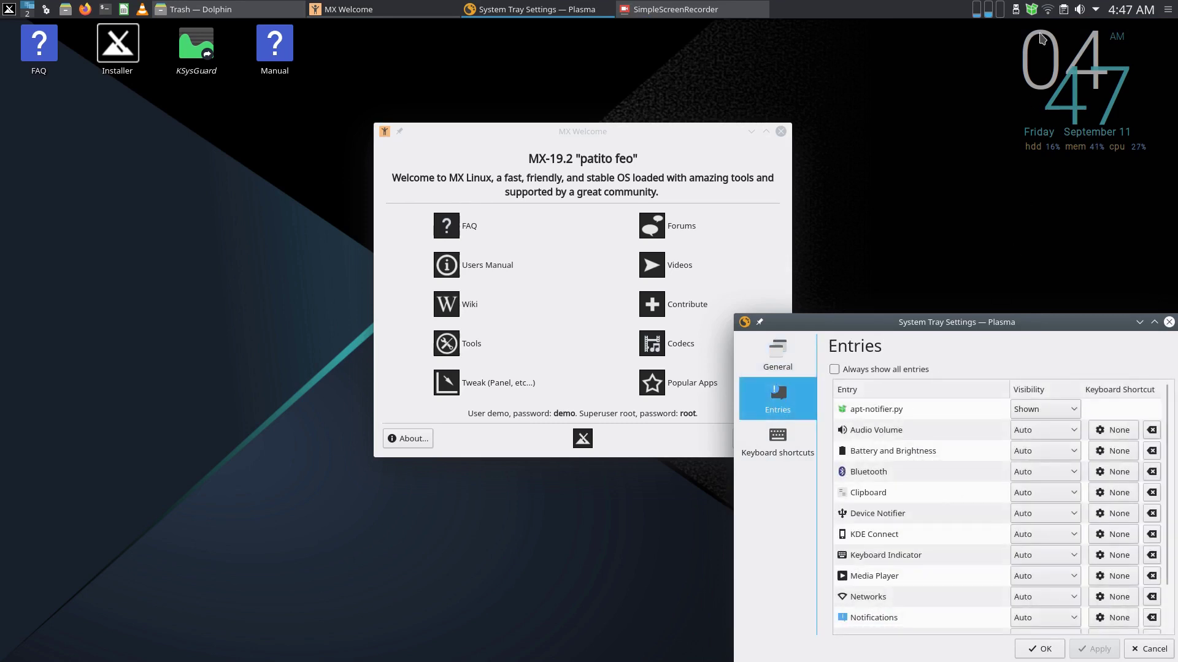
{"action": "left_click", "coordinate": [1094, 9]}
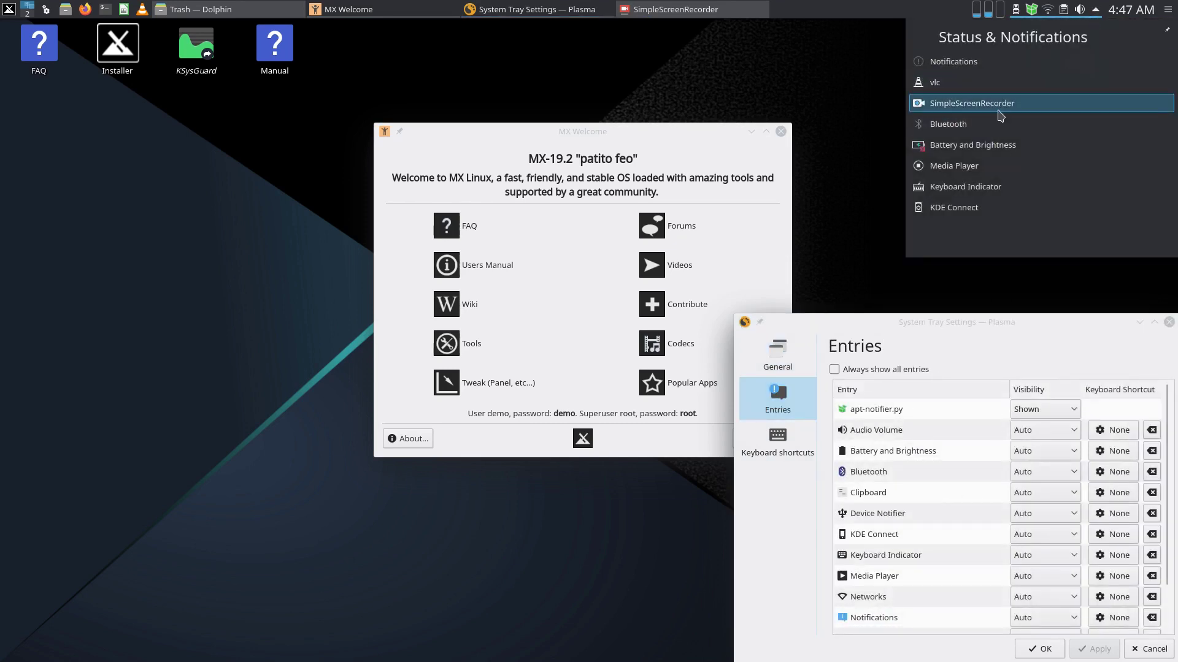
{"action": "left_click", "coordinate": [822, 58]}
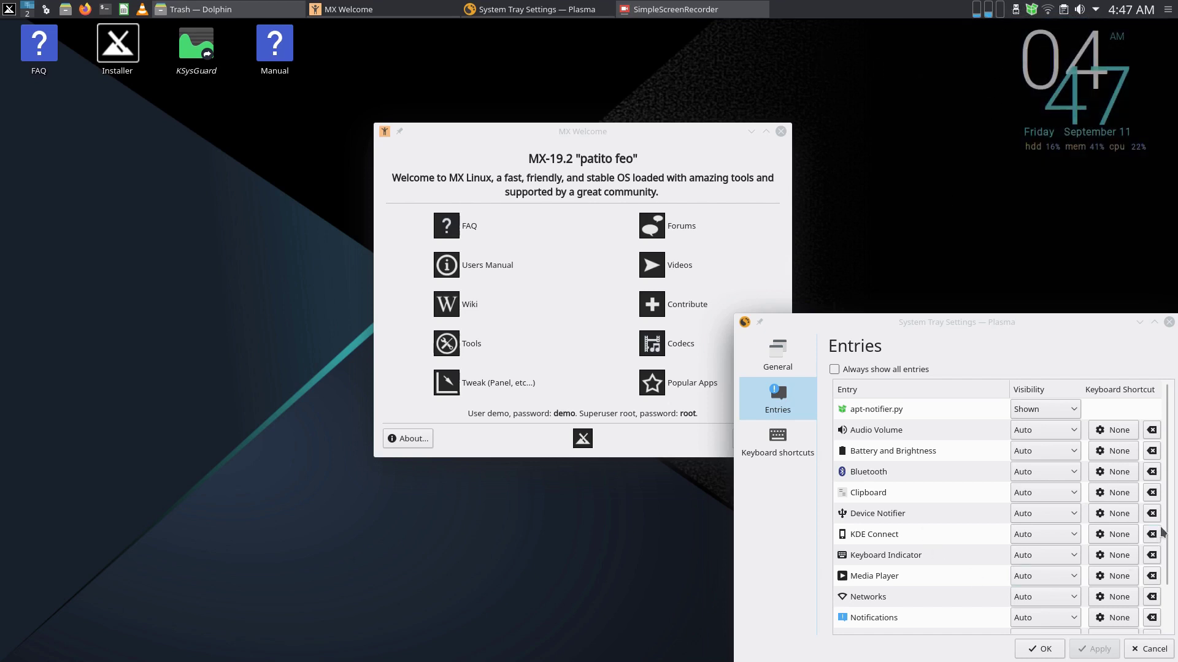
- Set SimpleScreenRecorder's tray visibility to Shown, apply it, and close the settings with OK
{"action": "left_click_drag", "start_coordinate": [1167, 498], "coordinate": [1167, 540]}
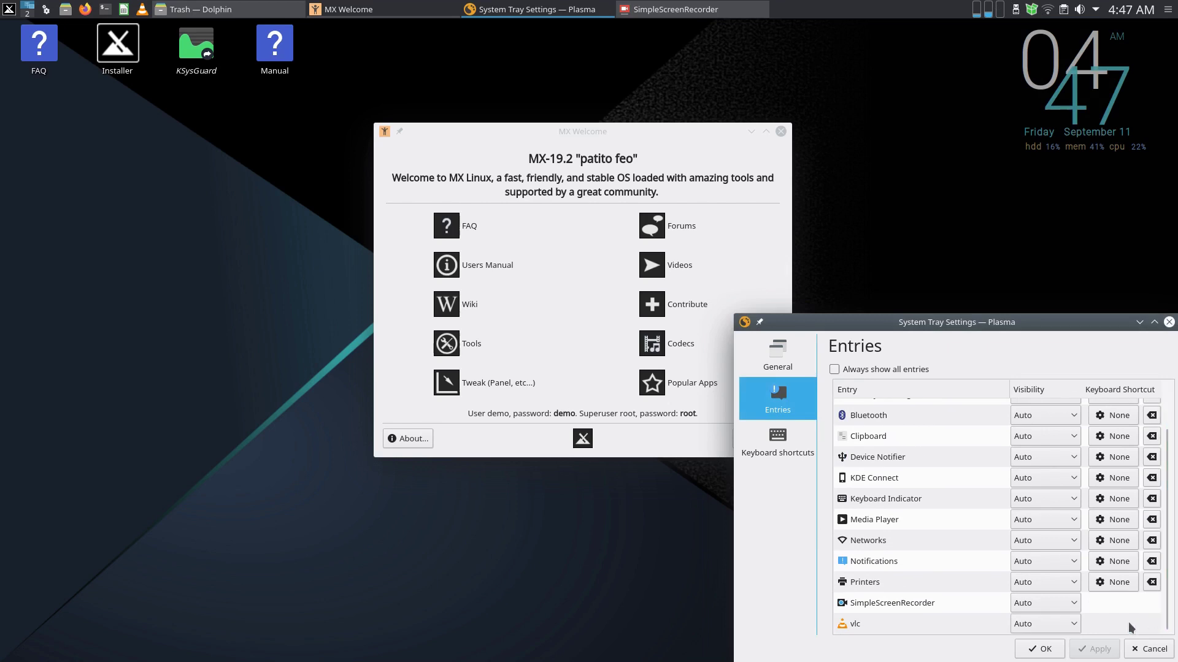
{"action": "left_click", "coordinate": [1070, 607]}
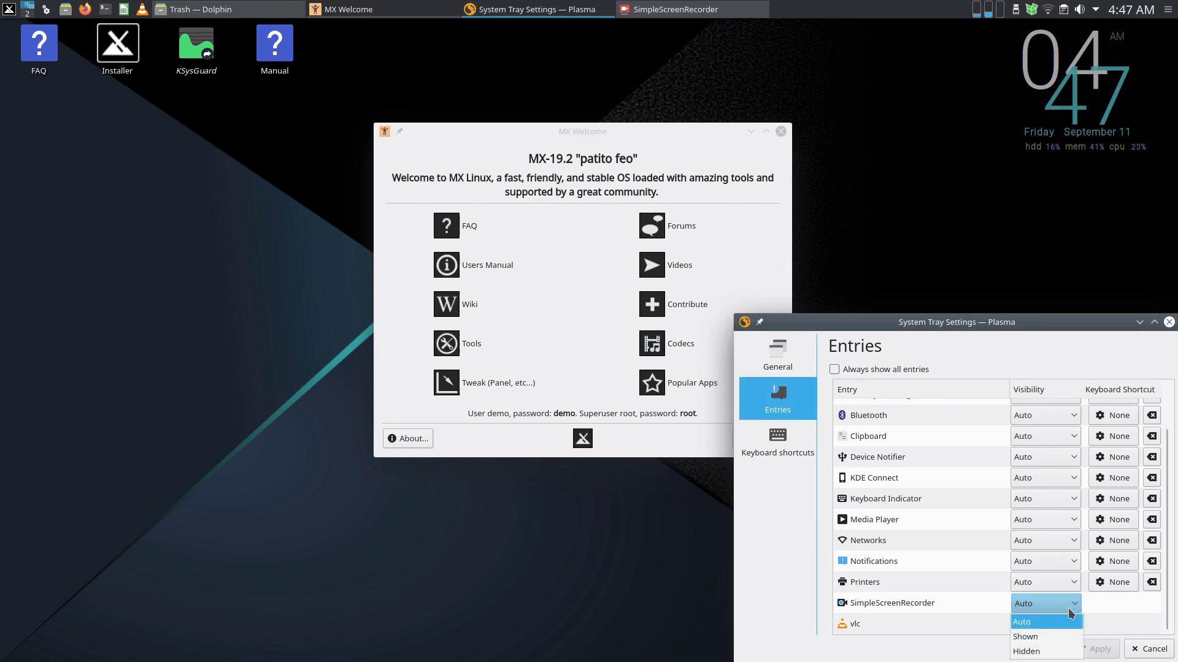
{"action": "left_click", "coordinate": [1036, 638]}
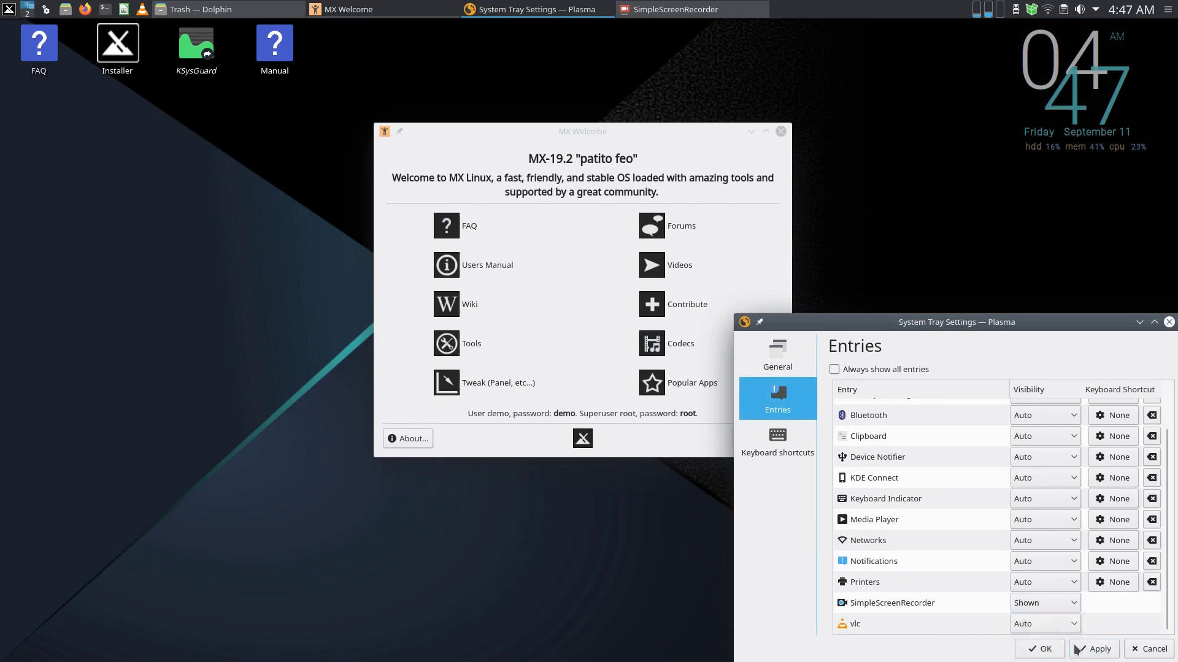
{"action": "left_click", "coordinate": [1098, 650]}
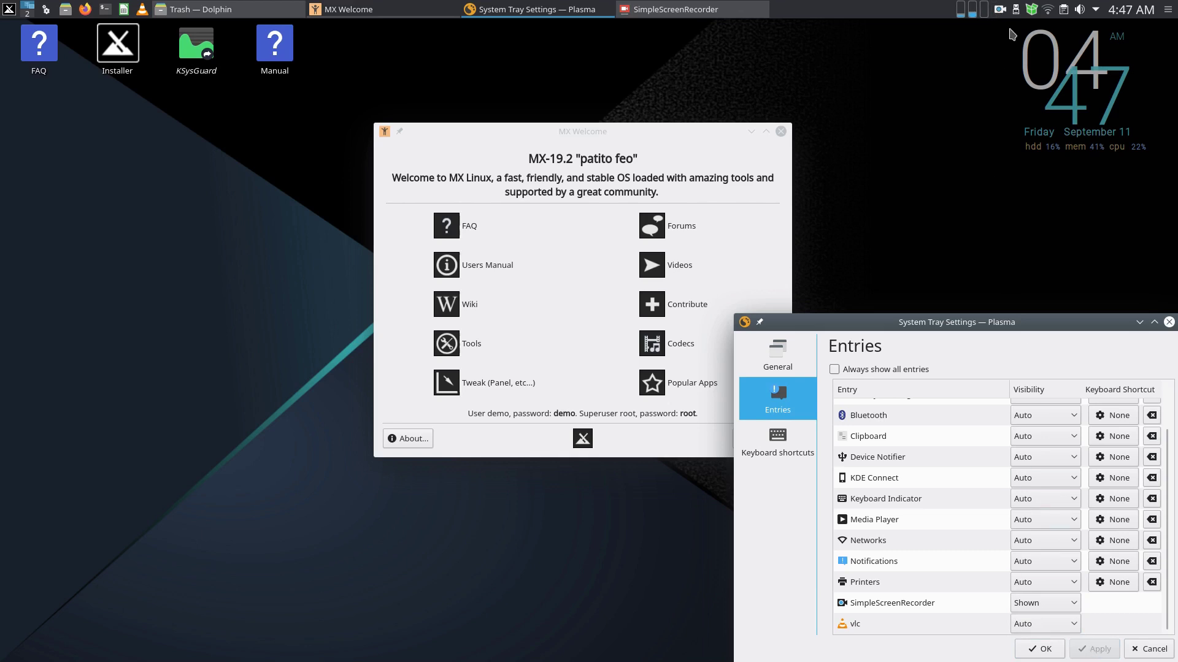
{"action": "right_click", "coordinate": [999, 9]}
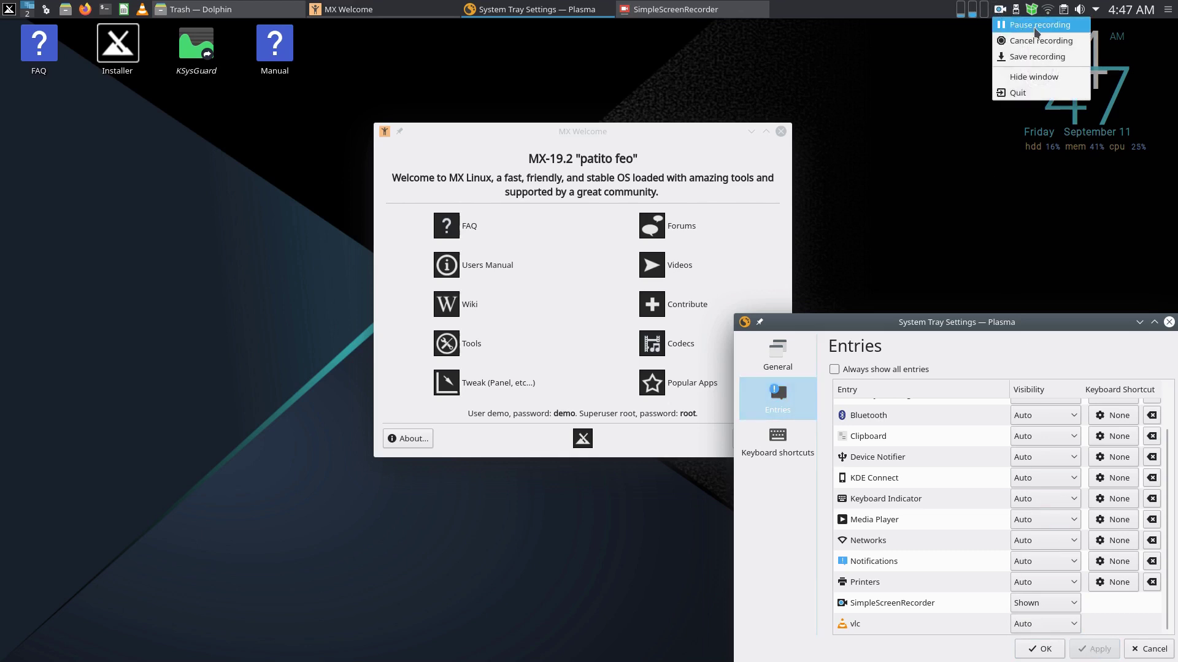
{"action": "left_click", "coordinate": [963, 67]}
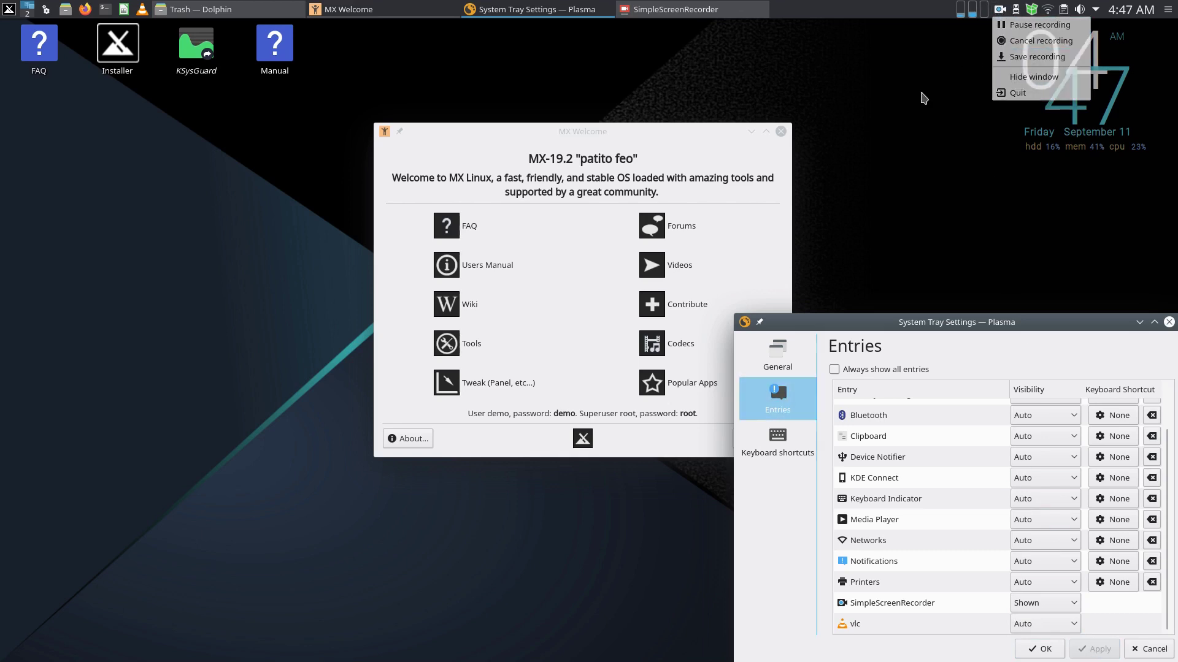
{"action": "left_click", "coordinate": [1031, 650]}
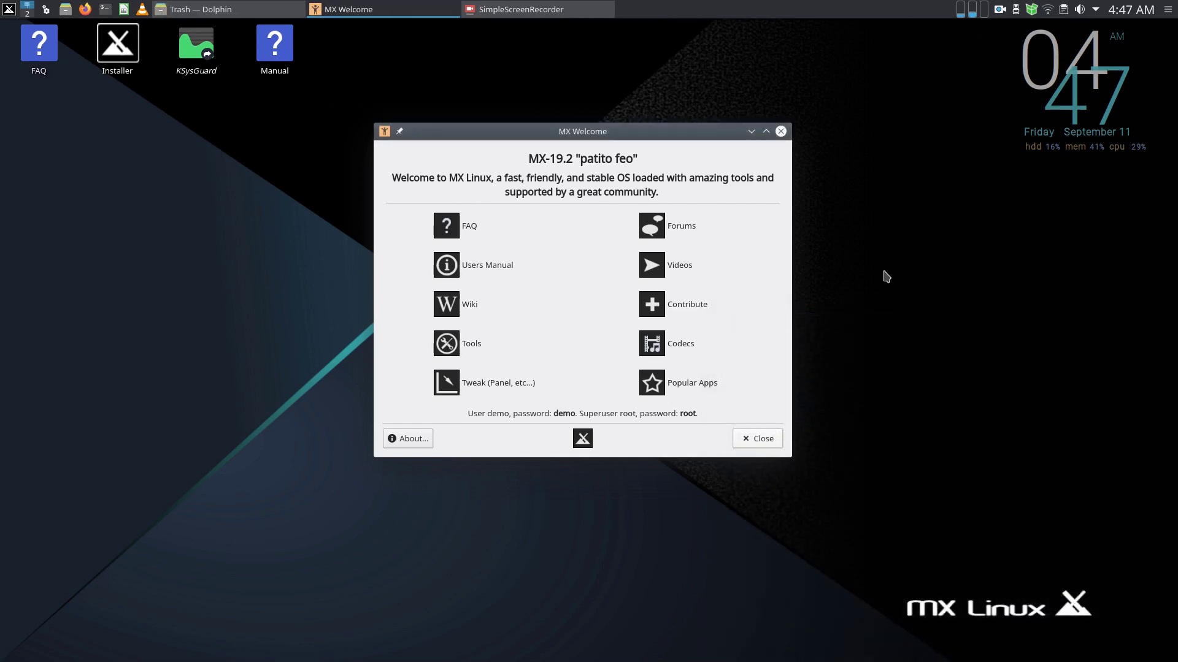
- Close MX Welcome, apply the glowing orange and blue MX spheres wallpaper, then launch the MX Linux Installer
{"action": "left_click", "coordinate": [758, 440]}
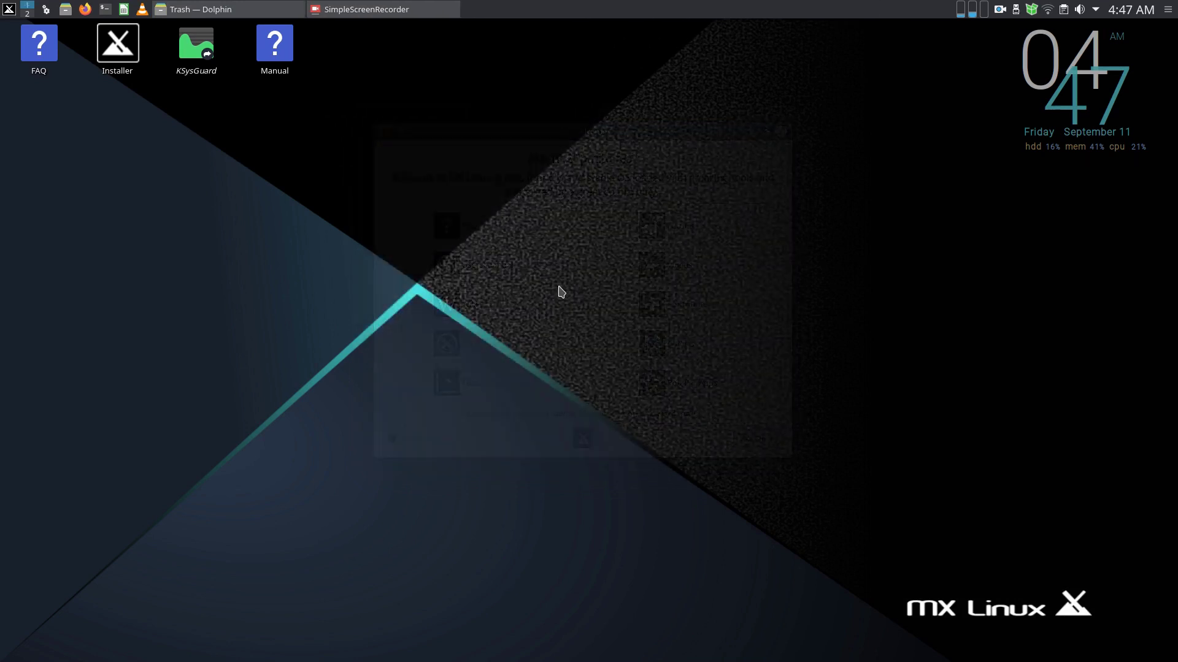
{"action": "right_click", "coordinate": [497, 205]}
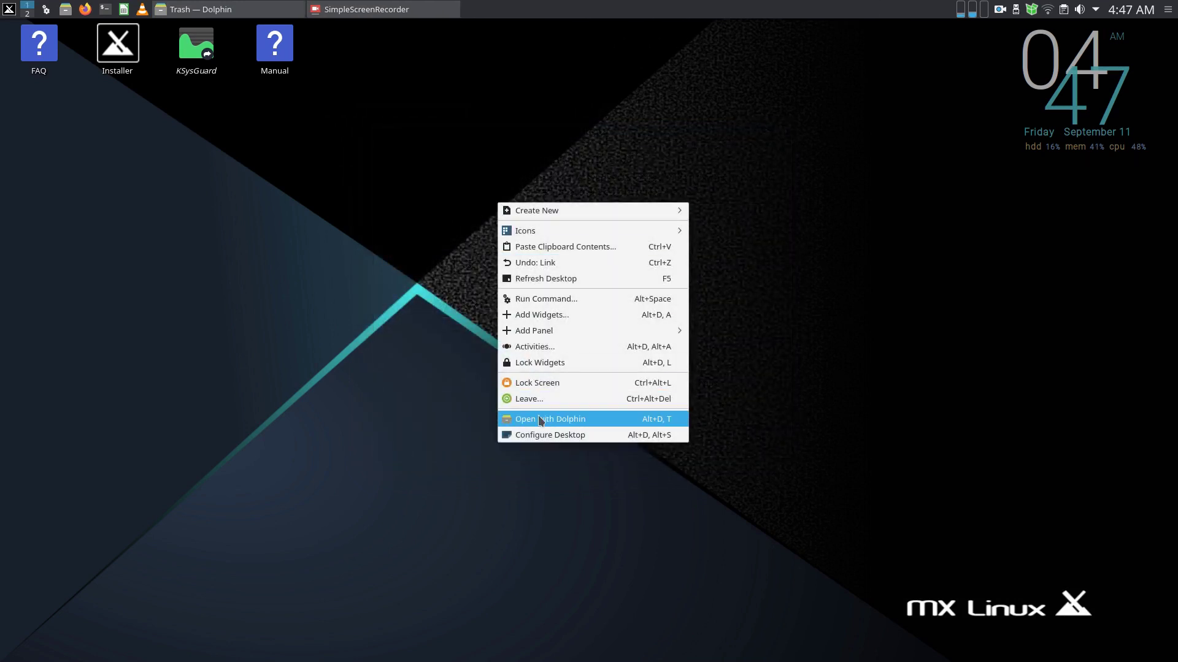
{"action": "left_click", "coordinate": [539, 435]}
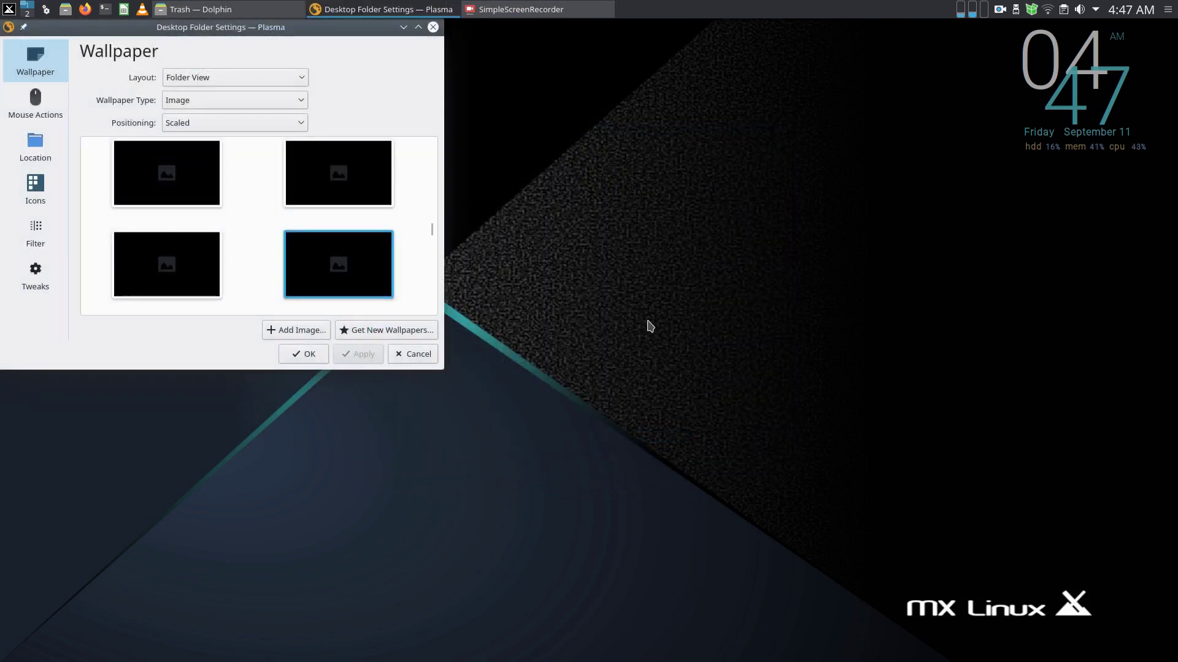
{"action": "left_click", "coordinate": [346, 169]}
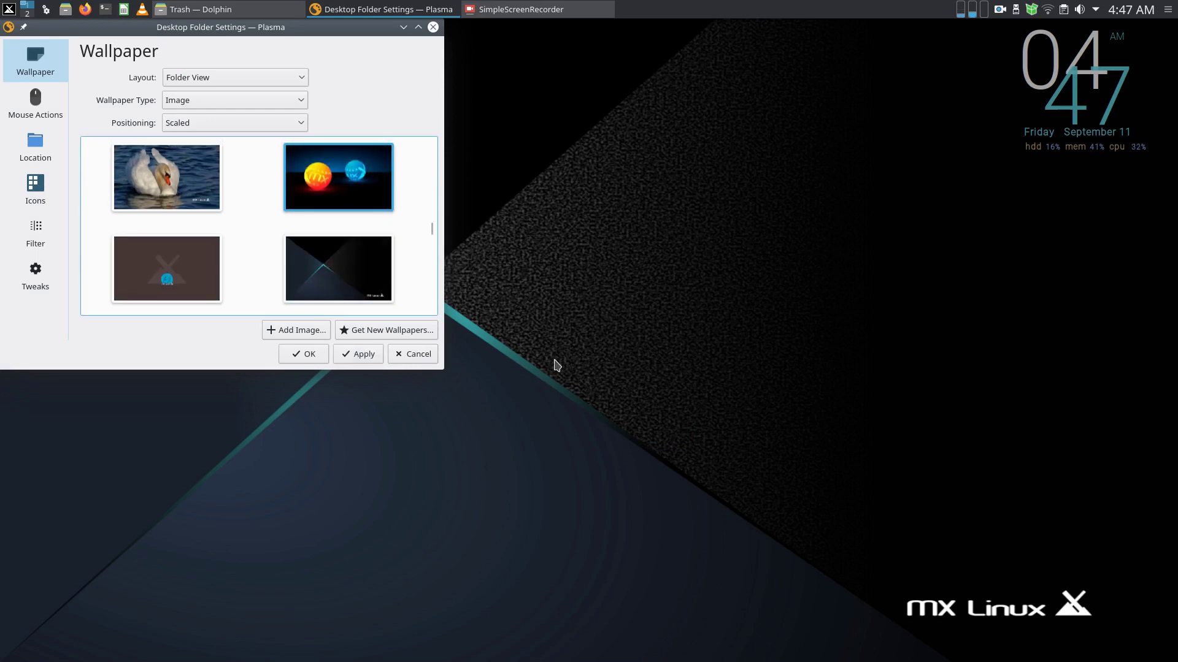
{"action": "left_click", "coordinate": [358, 356]}
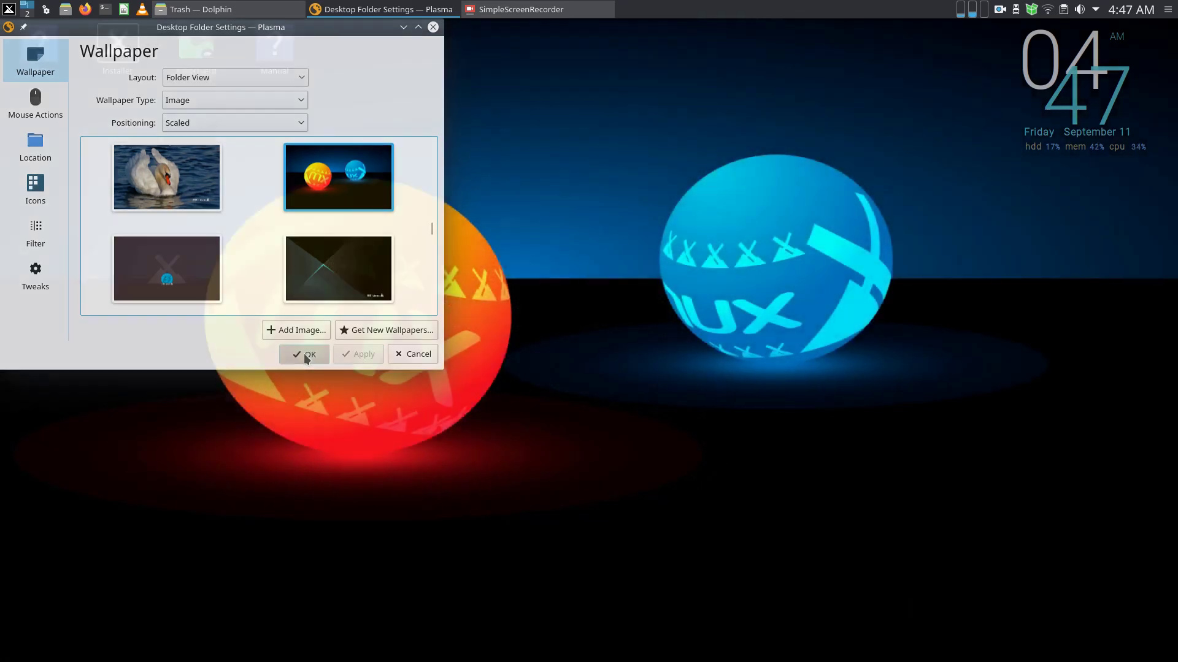
{"action": "left_click", "coordinate": [303, 354]}
{"action": "double_click", "coordinate": [119, 46]}
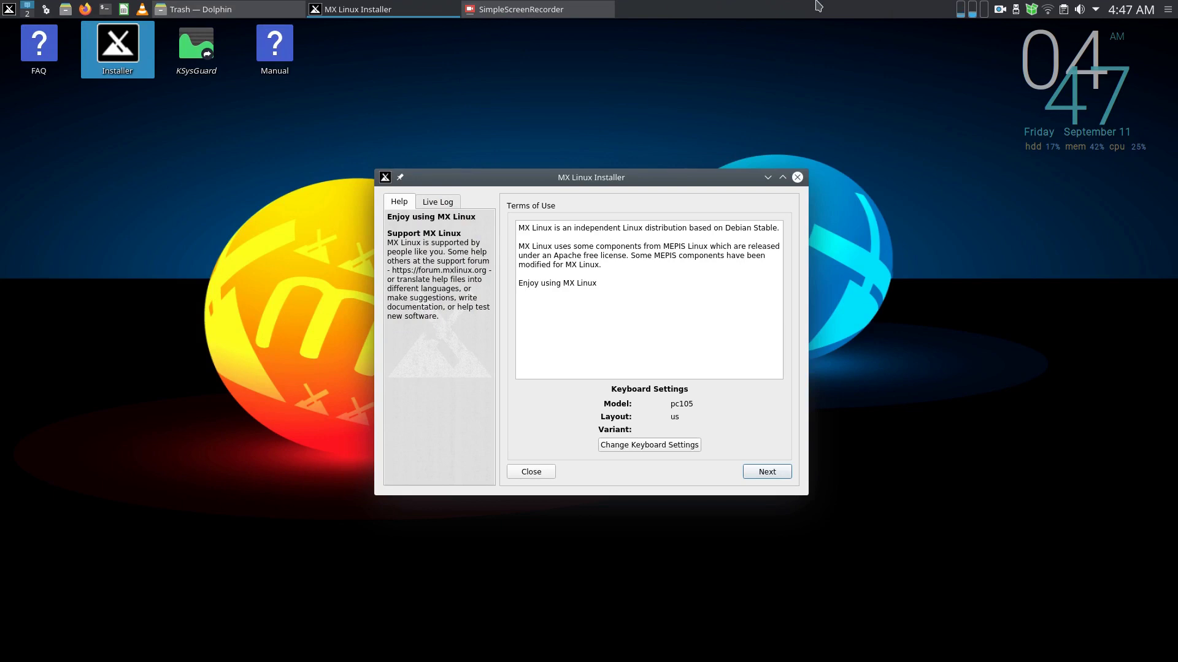
- Accept the Terms of Use and launch the partition tool from the partitioning step
{"action": "left_click", "coordinate": [770, 473]}
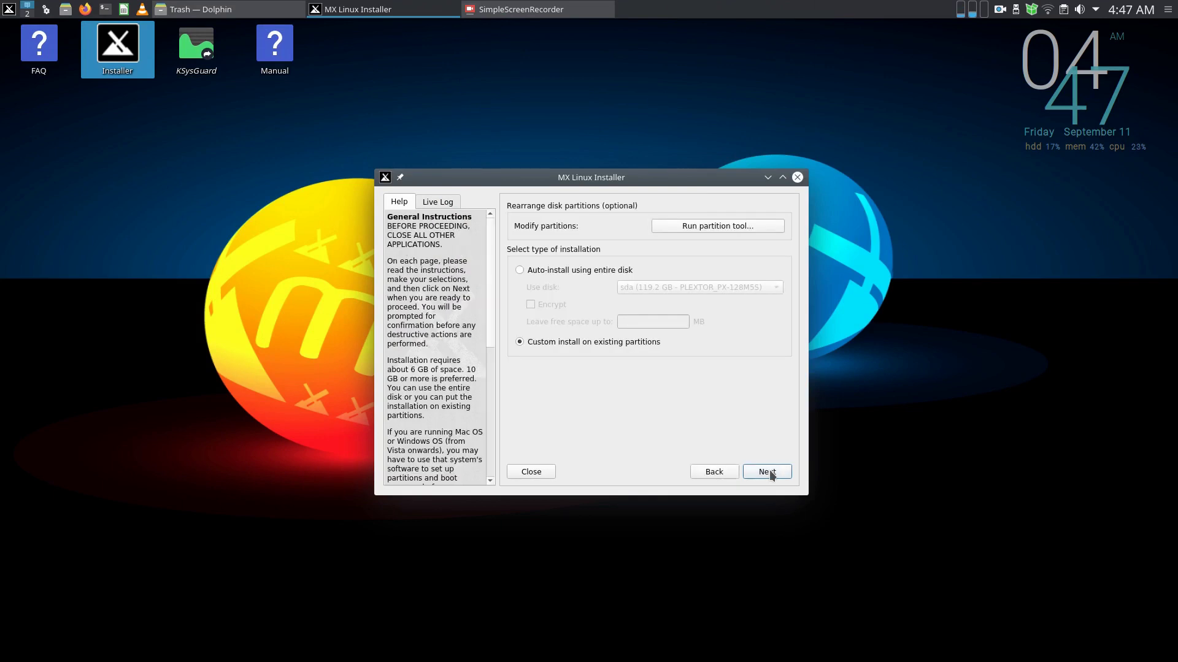
{"action": "left_click", "coordinate": [699, 225]}
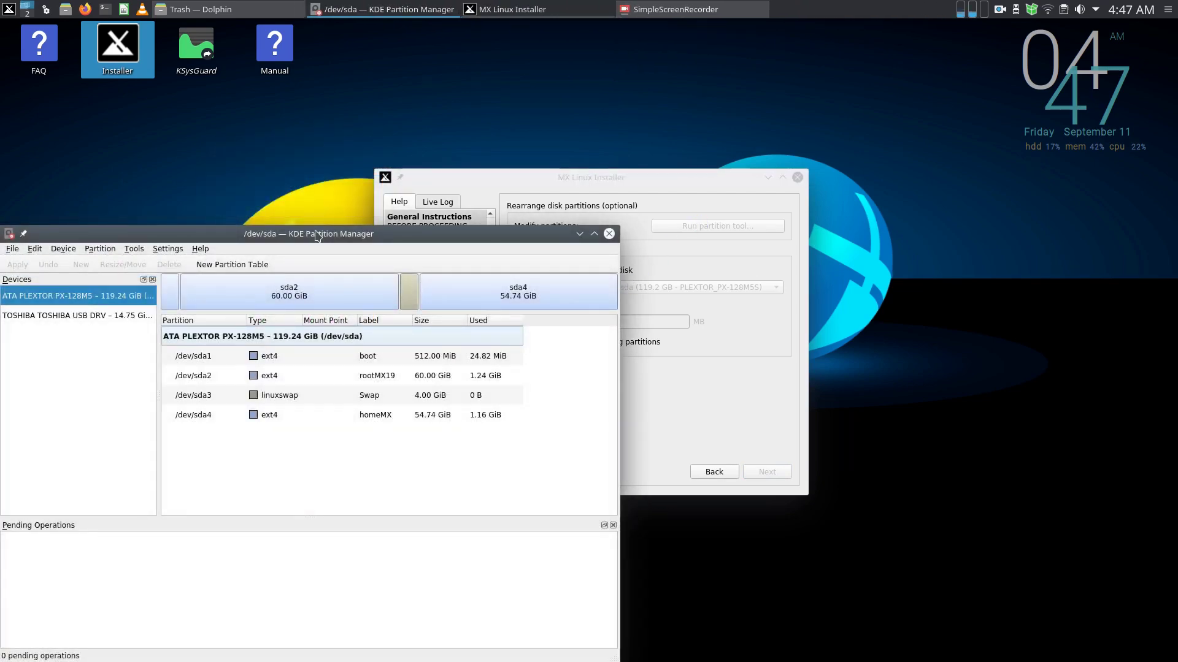
- Delete all four /dev/sda partitions: sda1 boot, sda2 root, sda3 swap and sda4 home
{"action": "left_click_drag", "start_coordinate": [315, 238], "coordinate": [588, 55]}
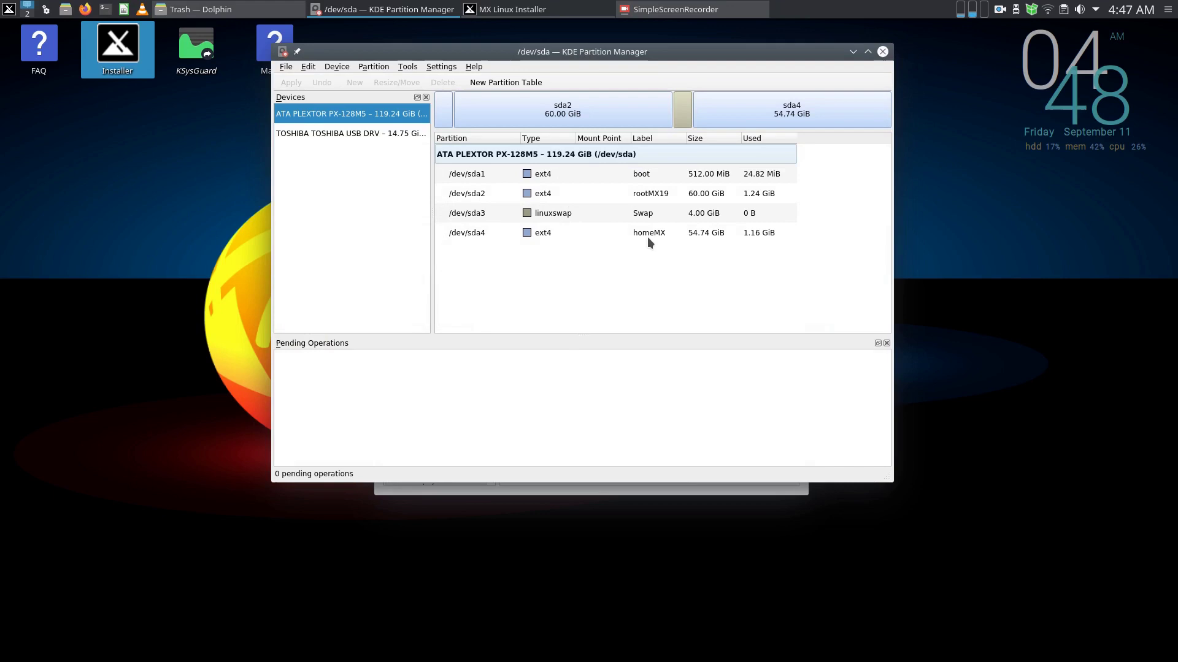
{"action": "left_click", "coordinate": [546, 178]}
{"action": "right_click", "coordinate": [545, 178]}
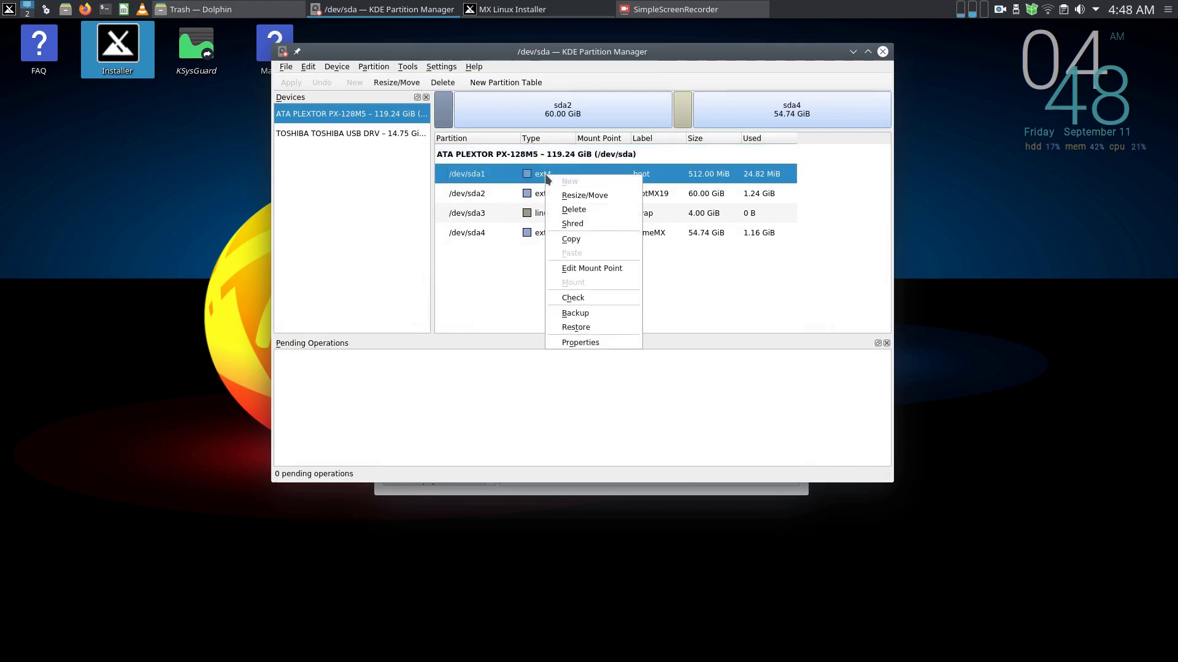
{"action": "left_click", "coordinate": [580, 211]}
{"action": "left_click", "coordinate": [542, 192]}
{"action": "right_click", "coordinate": [542, 192]}
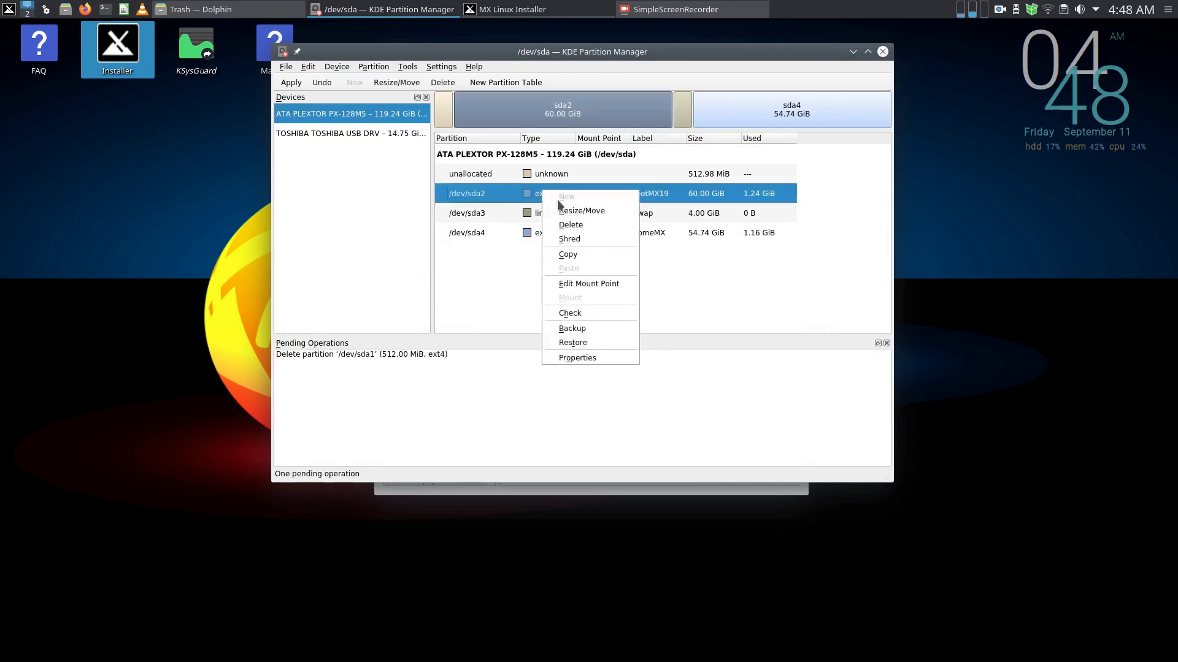
{"action": "left_click", "coordinate": [580, 225]}
{"action": "right_click", "coordinate": [540, 197]}
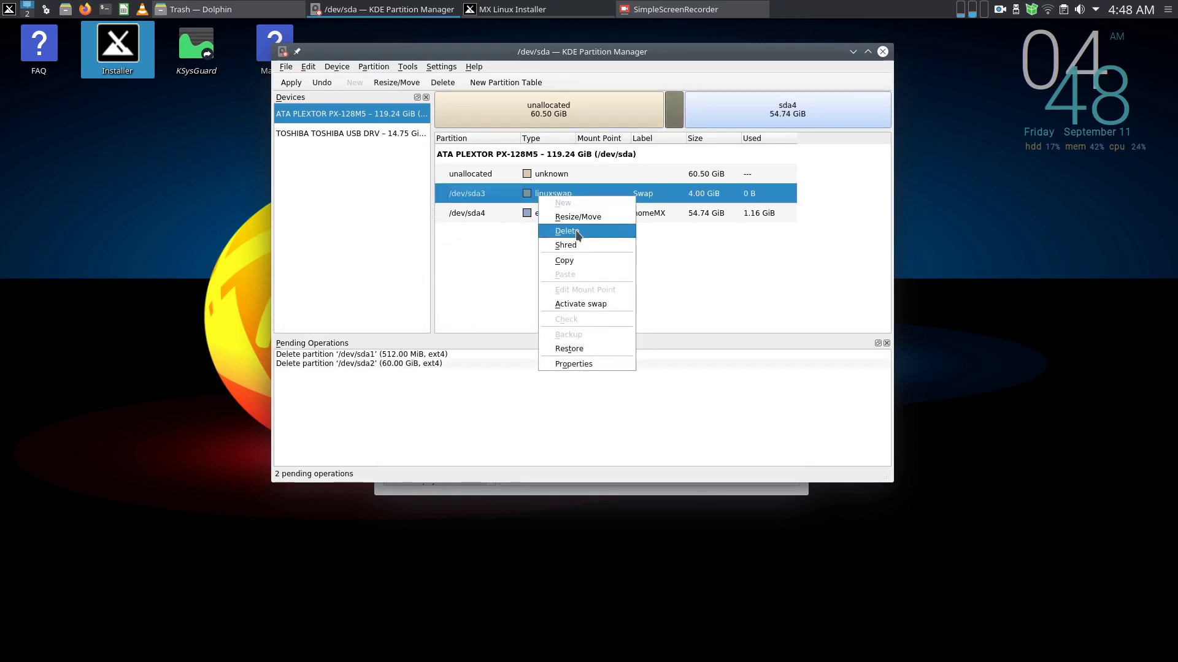
{"action": "left_click", "coordinate": [576, 230]}
{"action": "right_click", "coordinate": [536, 195]}
{"action": "left_click", "coordinate": [573, 229]}
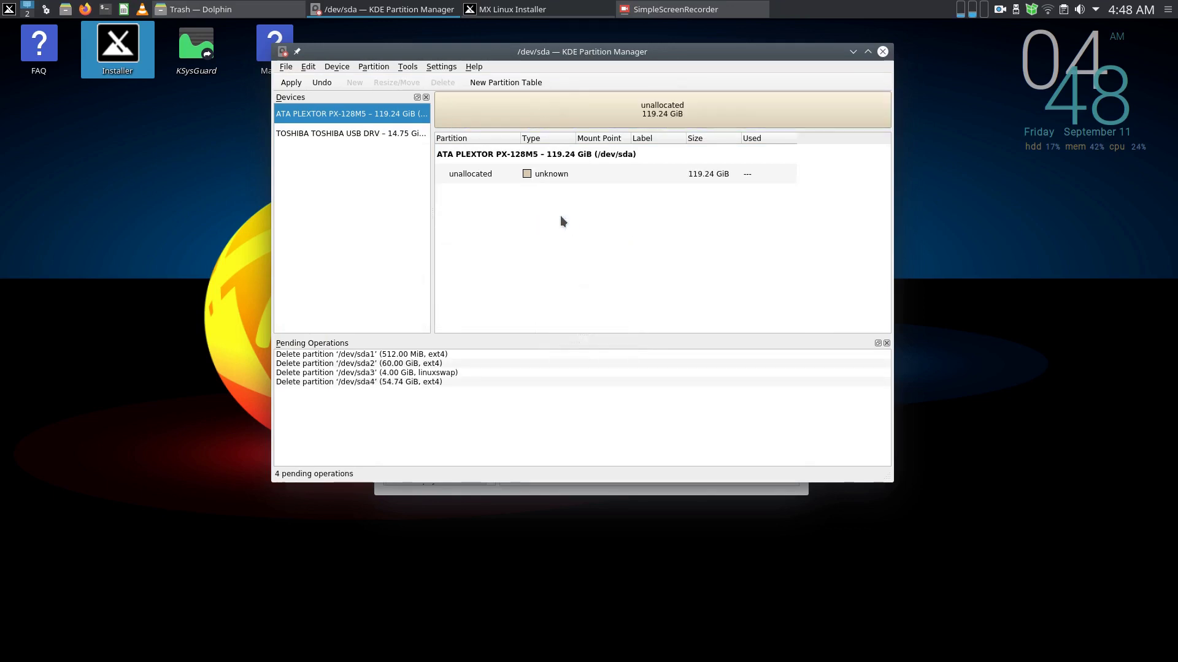
- Apply and confirm the four pending deletions, leaving 119.24 GiB unallocated
{"action": "left_click", "coordinate": [291, 82]}
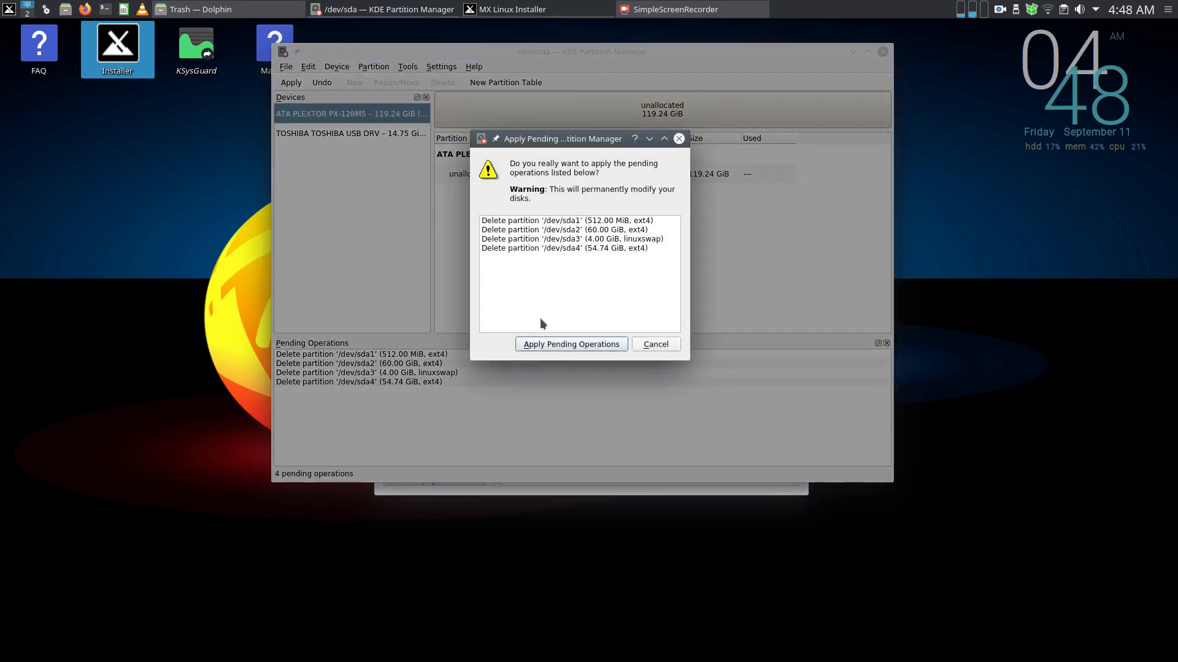
{"action": "left_click", "coordinate": [558, 348]}
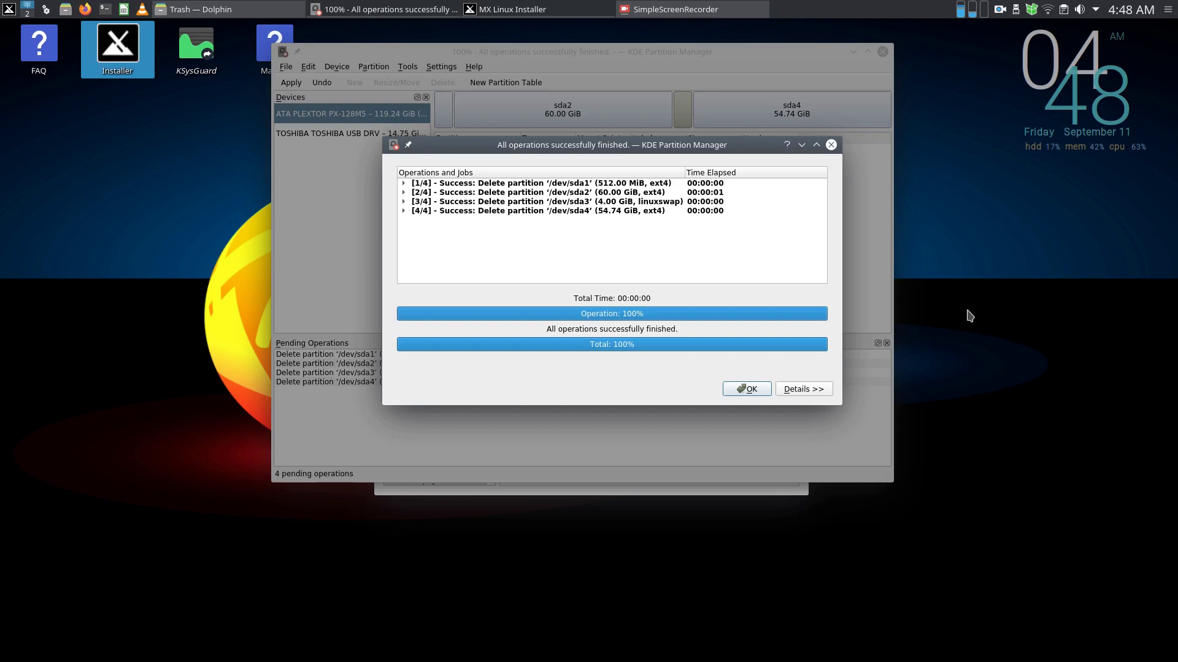
{"action": "left_click", "coordinate": [745, 389]}
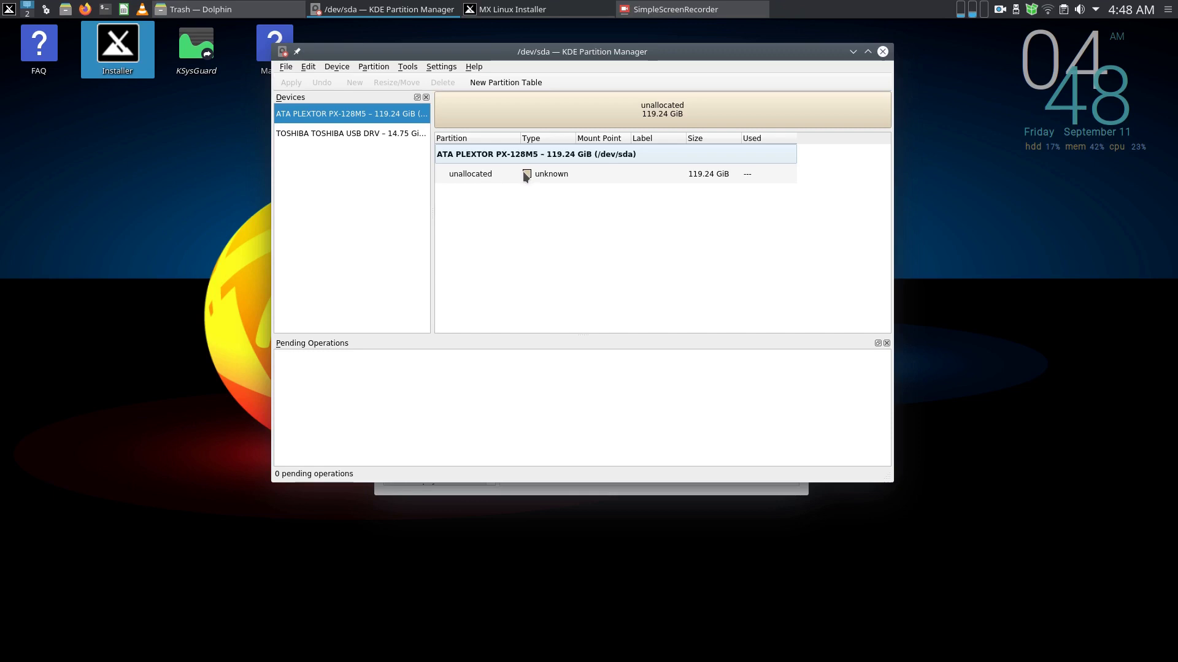
- Create a new GPT partition table on /dev/sda and apply it to disk
{"action": "left_click", "coordinate": [334, 67]}
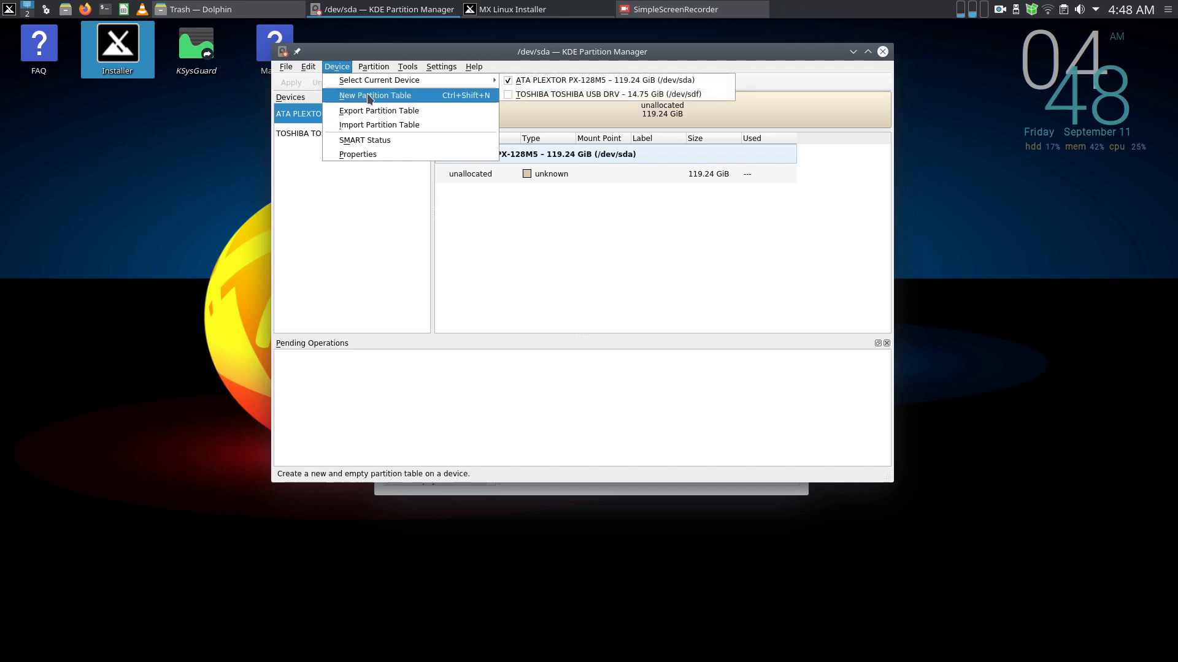
{"action": "mouse_move", "coordinate": [372, 83]}
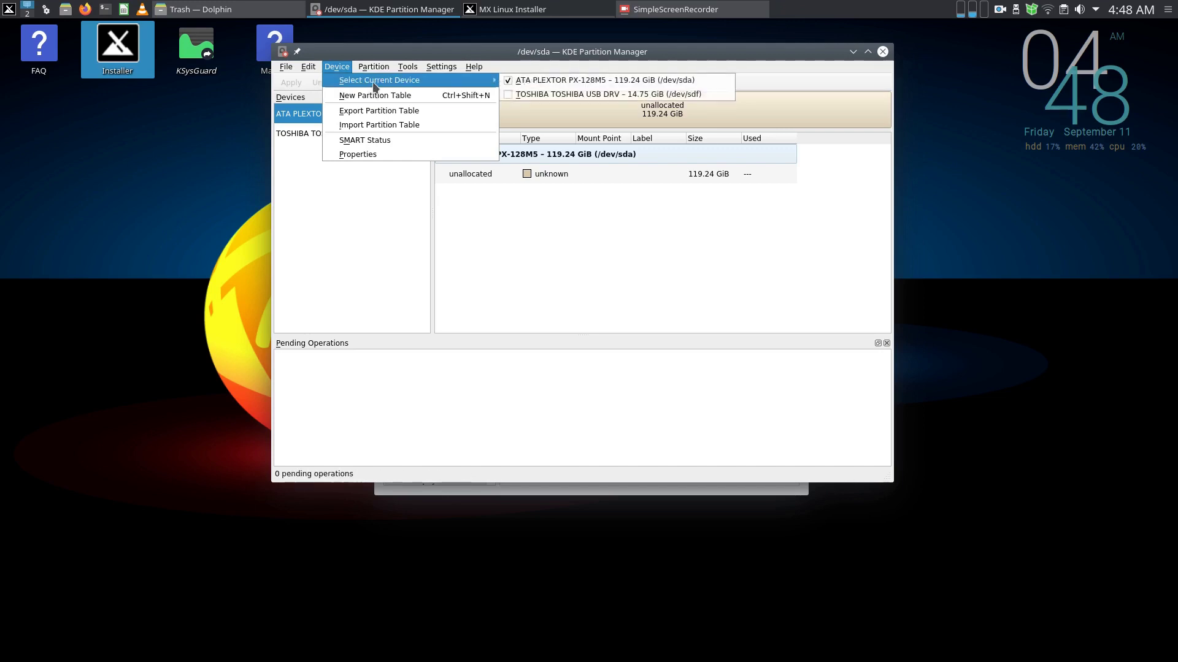
{"action": "left_click", "coordinate": [336, 66]}
{"action": "left_click", "coordinate": [330, 110]}
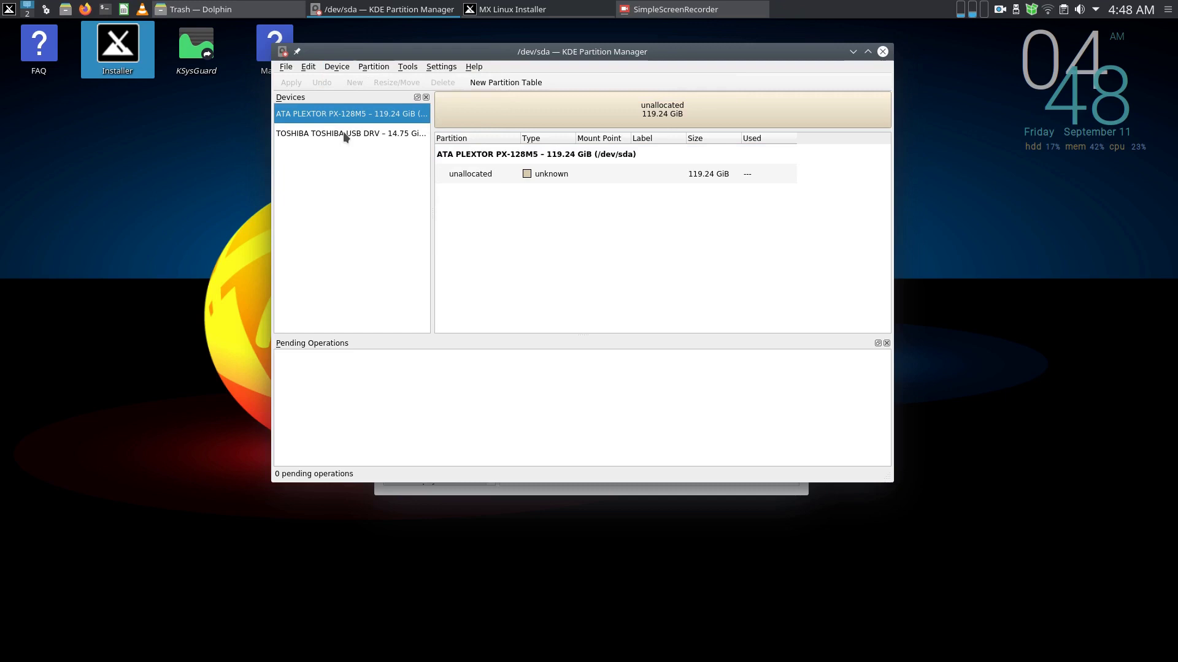
{"action": "left_click", "coordinate": [336, 67]}
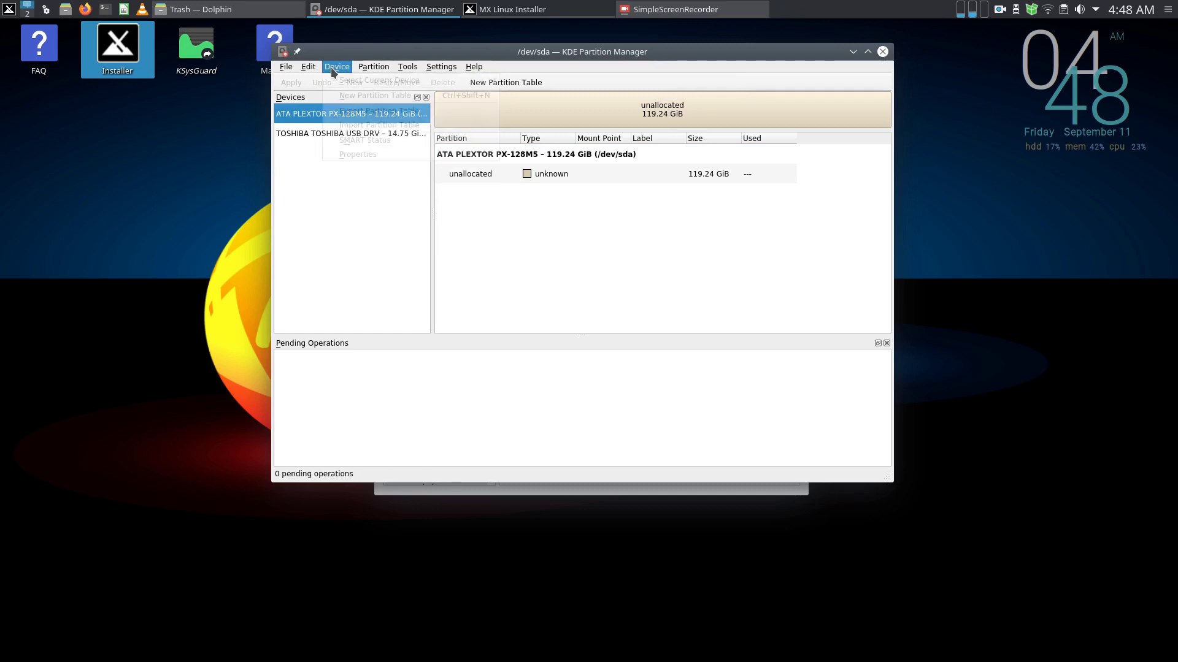
{"action": "left_click", "coordinate": [359, 97]}
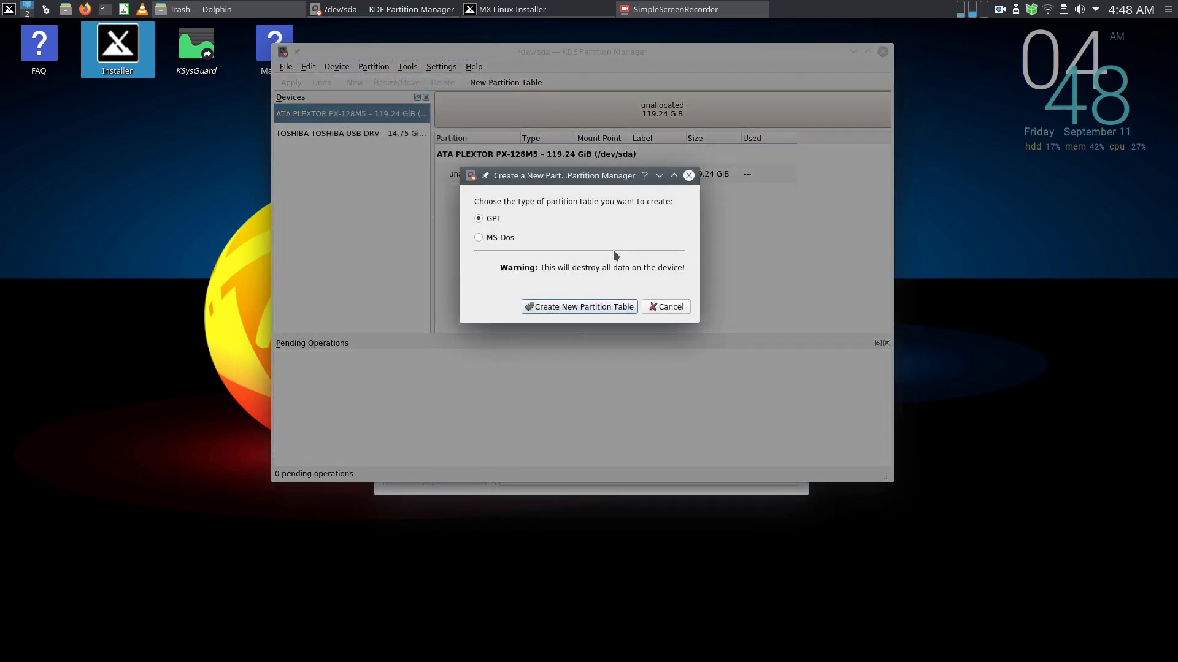
{"action": "left_click", "coordinate": [565, 307]}
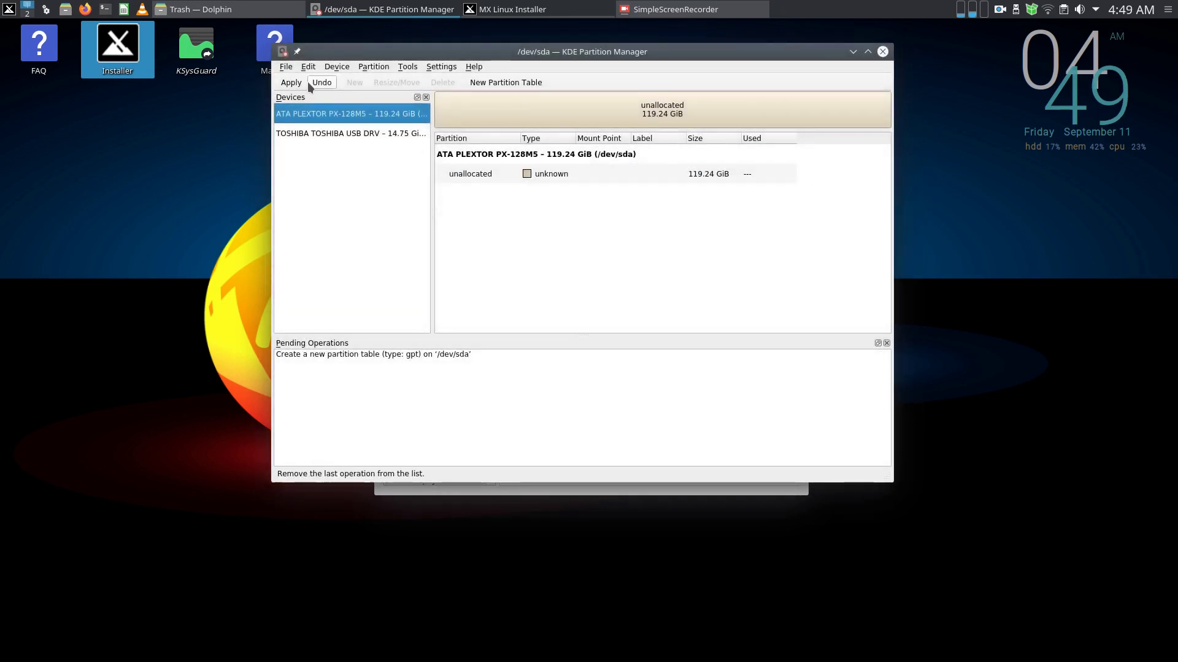
{"action": "left_click", "coordinate": [292, 82]}
{"action": "left_click", "coordinate": [583, 343]}
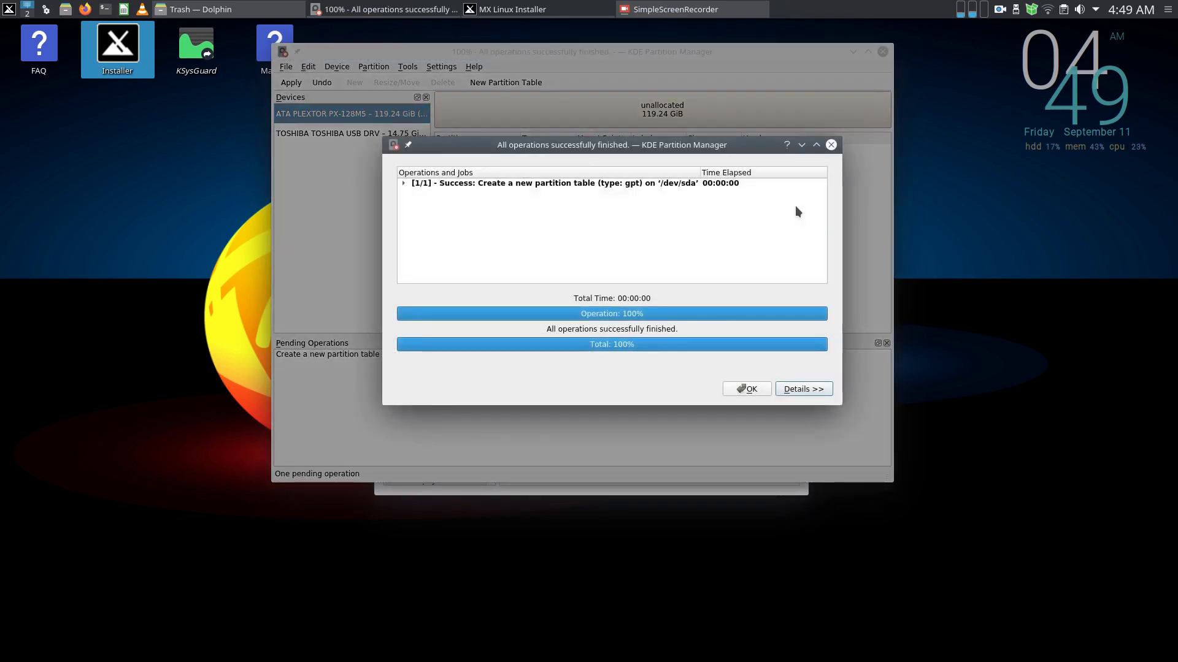
- Queue a 512 MiB fat32 partition labelled EFI Boot in the unallocated space
{"action": "left_click", "coordinate": [739, 393]}
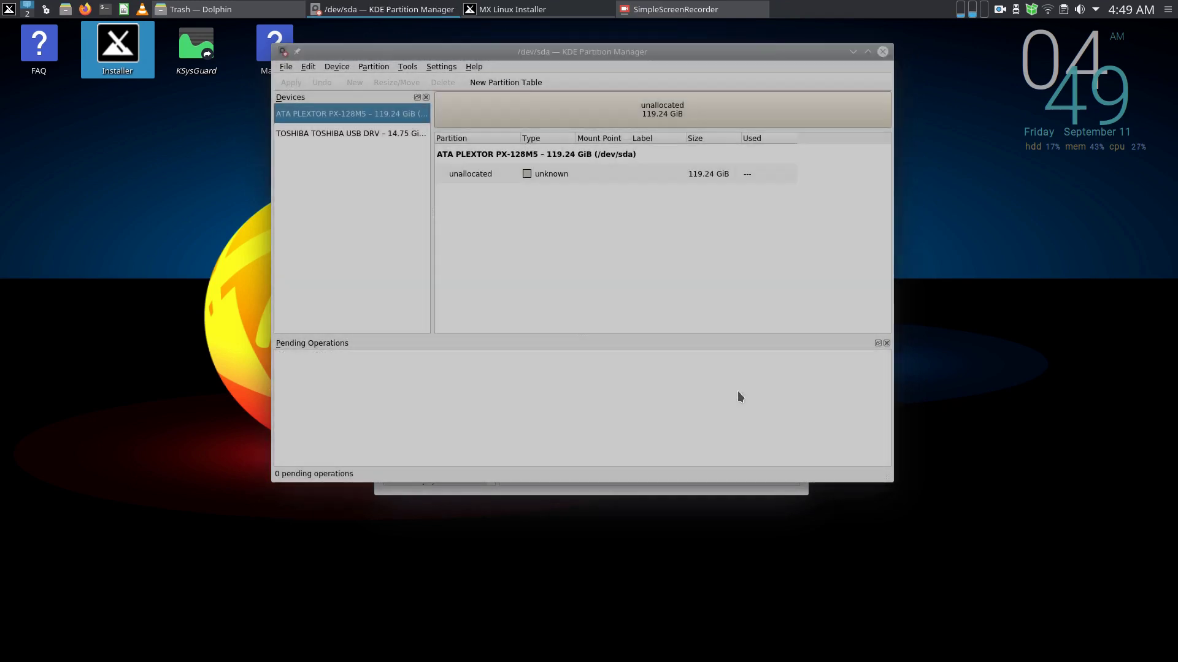
{"action": "right_click", "coordinate": [533, 174]}
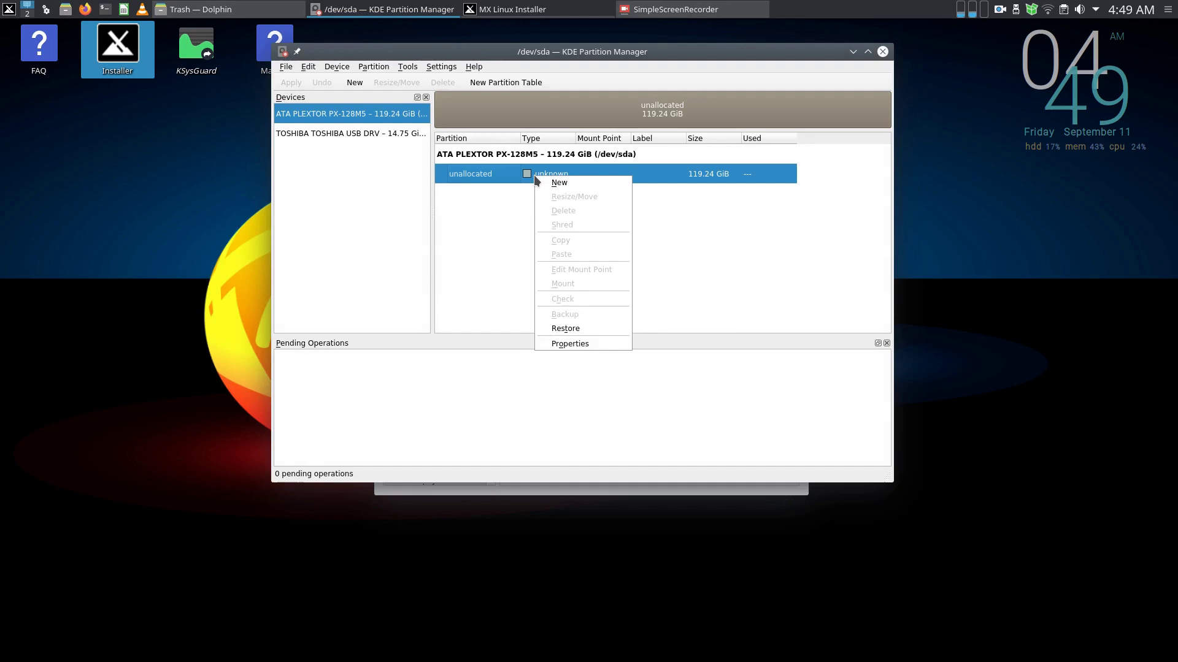
{"action": "left_click", "coordinate": [553, 182]}
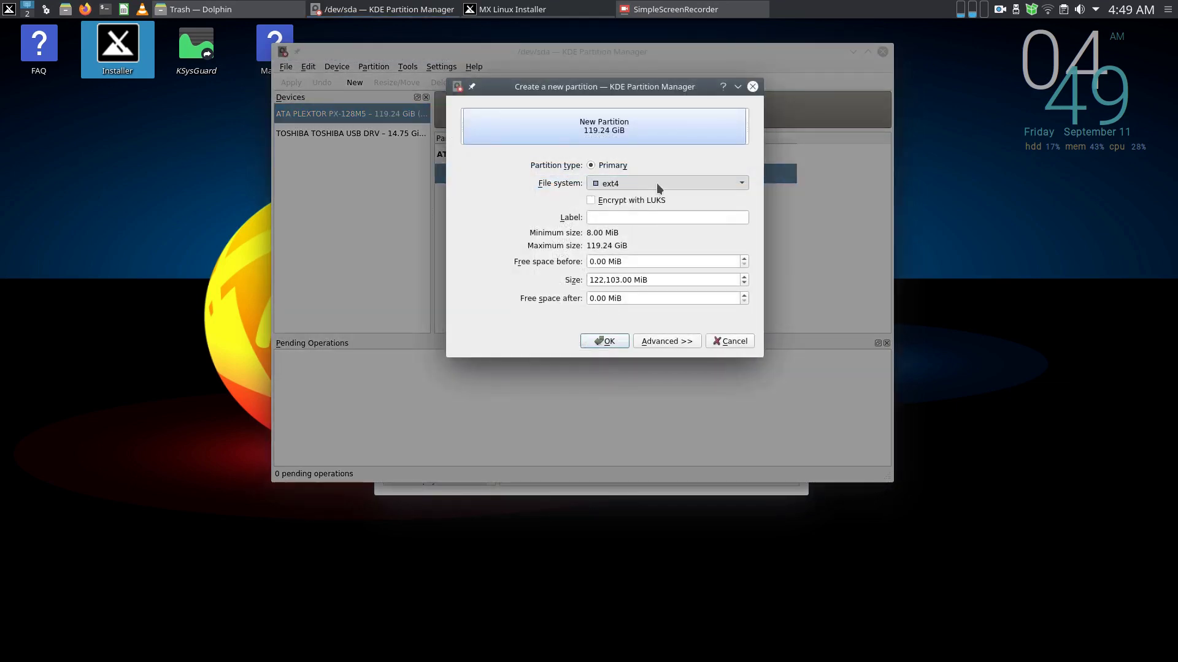
{"action": "left_click", "coordinate": [655, 183]}
{"action": "left_click", "coordinate": [628, 227]}
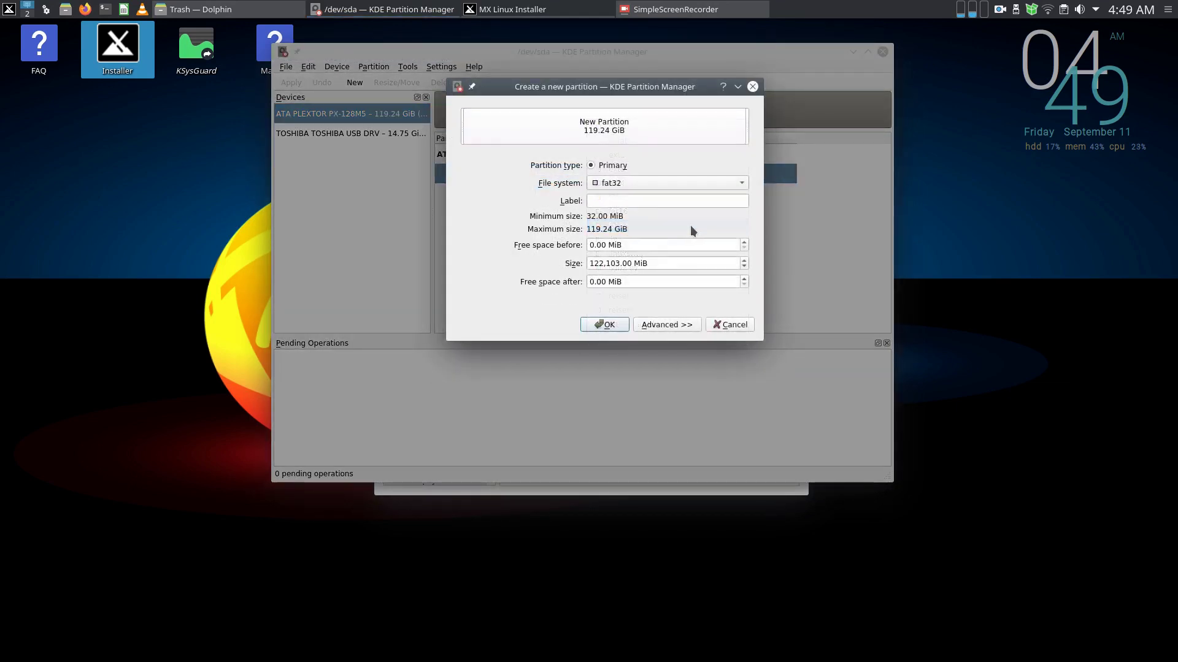
{"action": "left_click", "coordinate": [630, 200]}
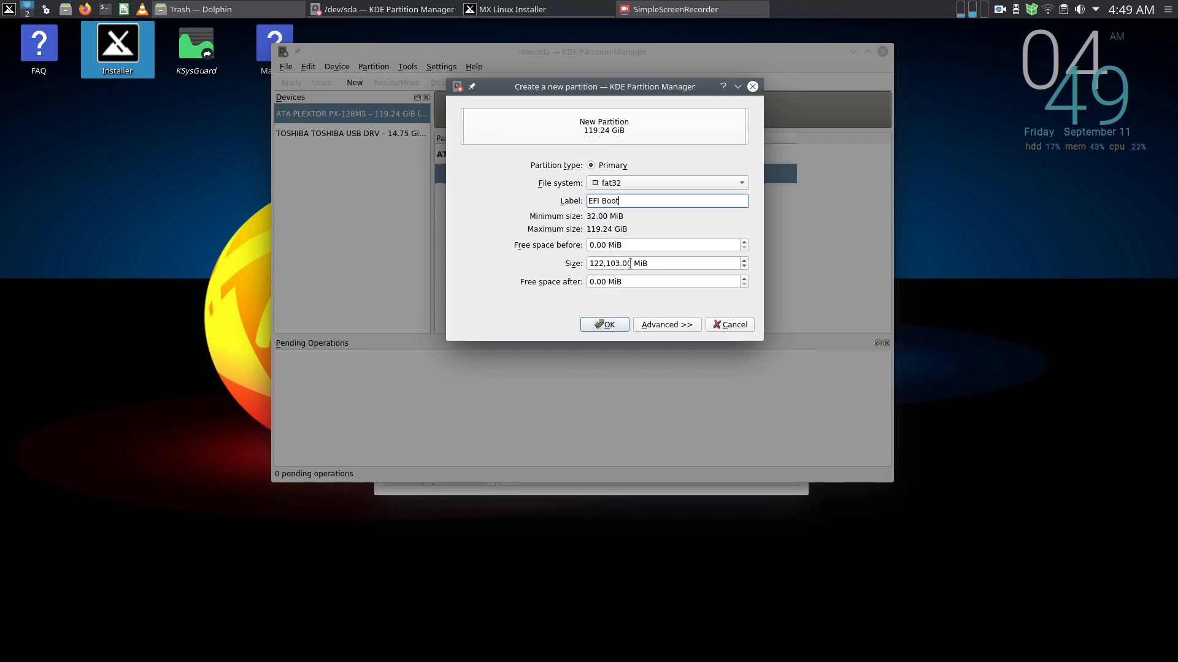
{"action": "double_click", "coordinate": [610, 262]}
{"action": "triple_click", "coordinate": [613, 261]}
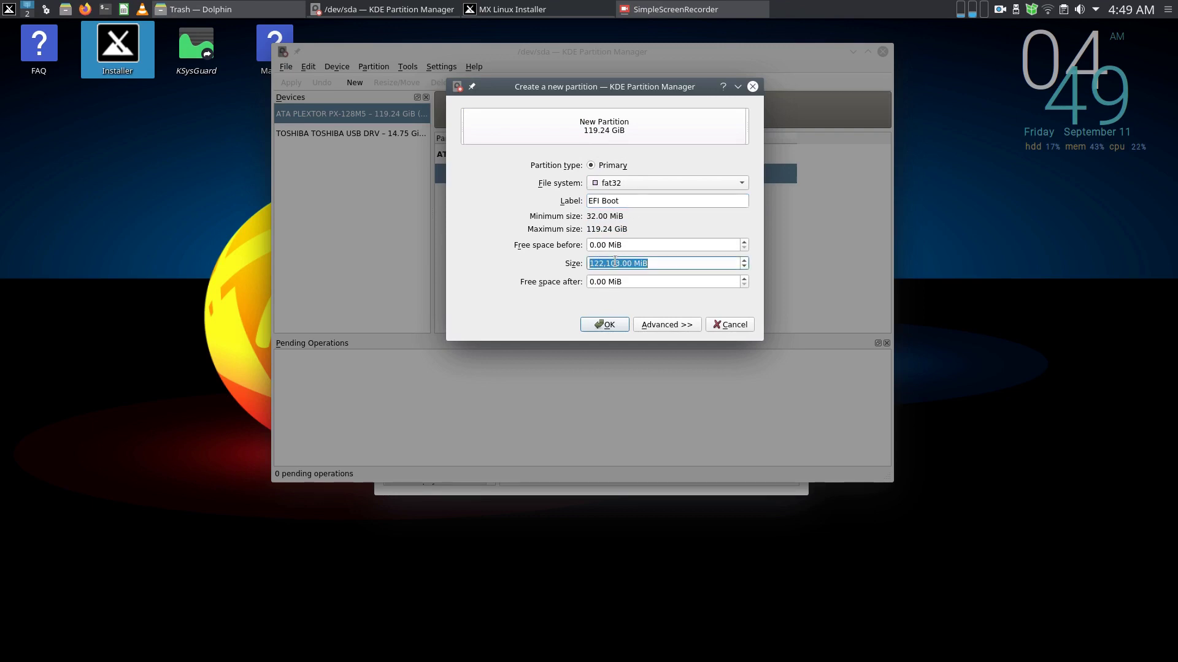
{"action": "type", "text": "5"}
{"action": "left_click", "coordinate": [613, 323]}
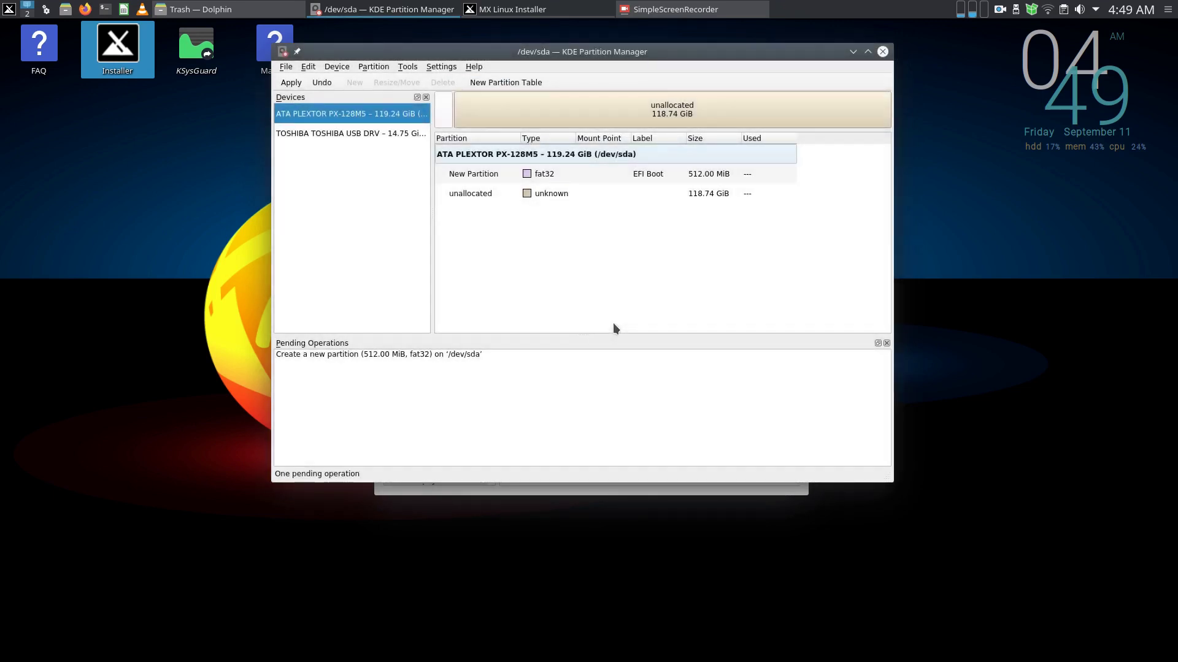
- Queue a 4096 MiB linuxswap partition labelled Swap
{"action": "right_click", "coordinate": [541, 192]}
{"action": "left_click", "coordinate": [564, 197]}
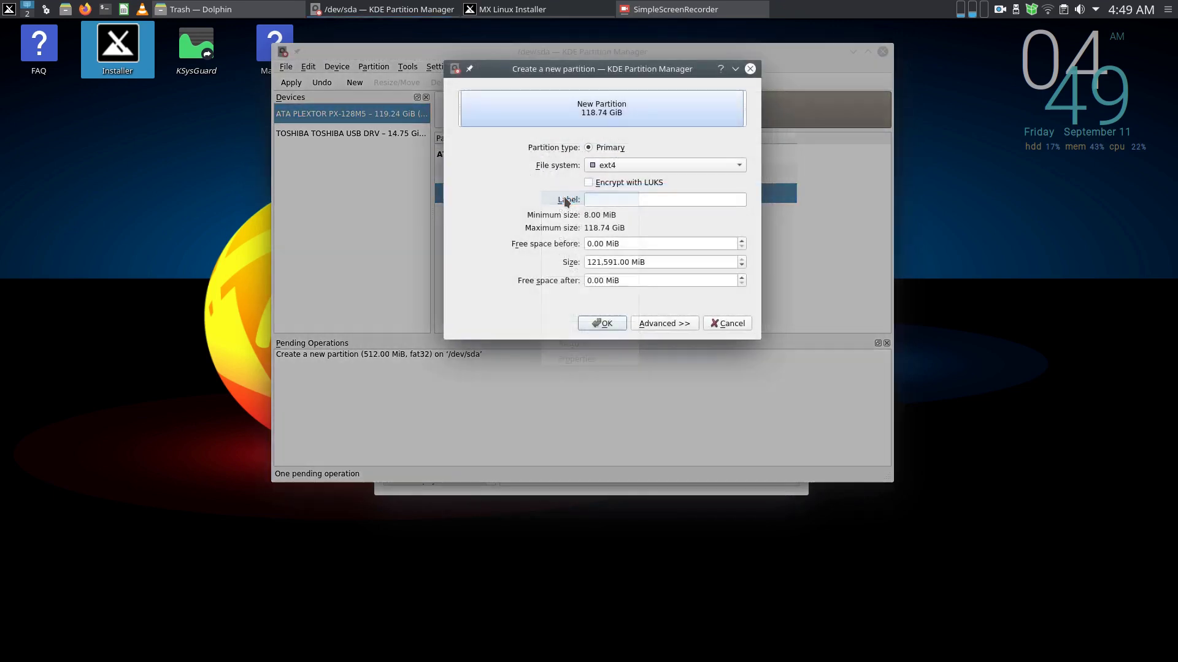
{"action": "left_click", "coordinate": [697, 165]}
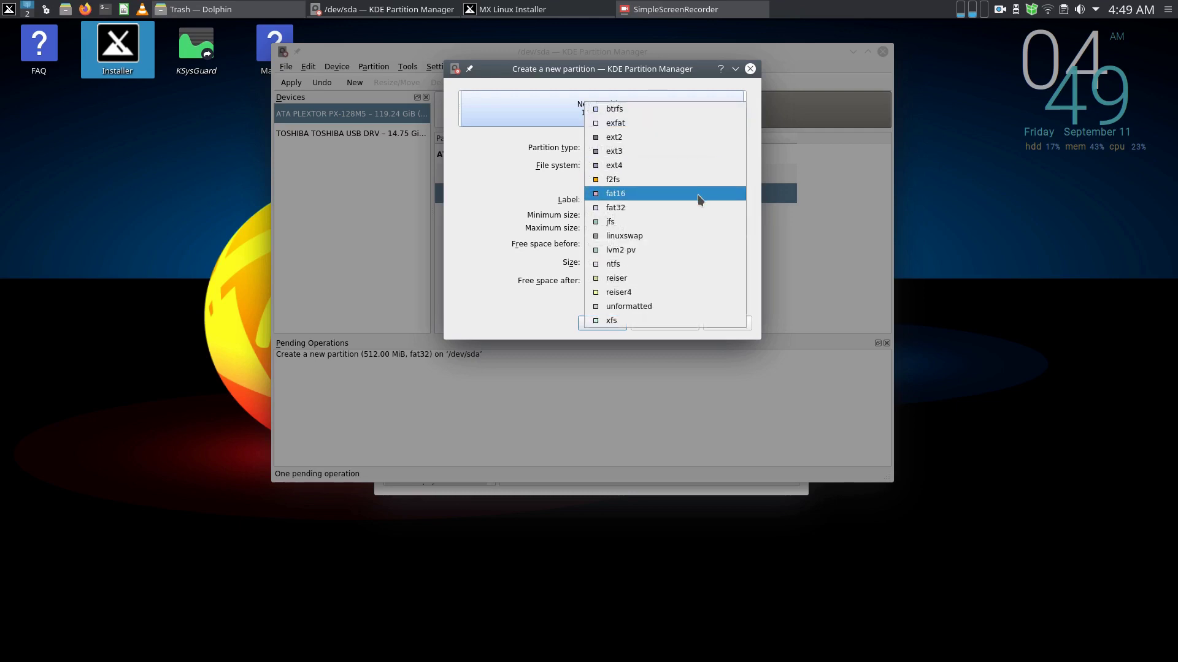
{"action": "left_click", "coordinate": [632, 237]}
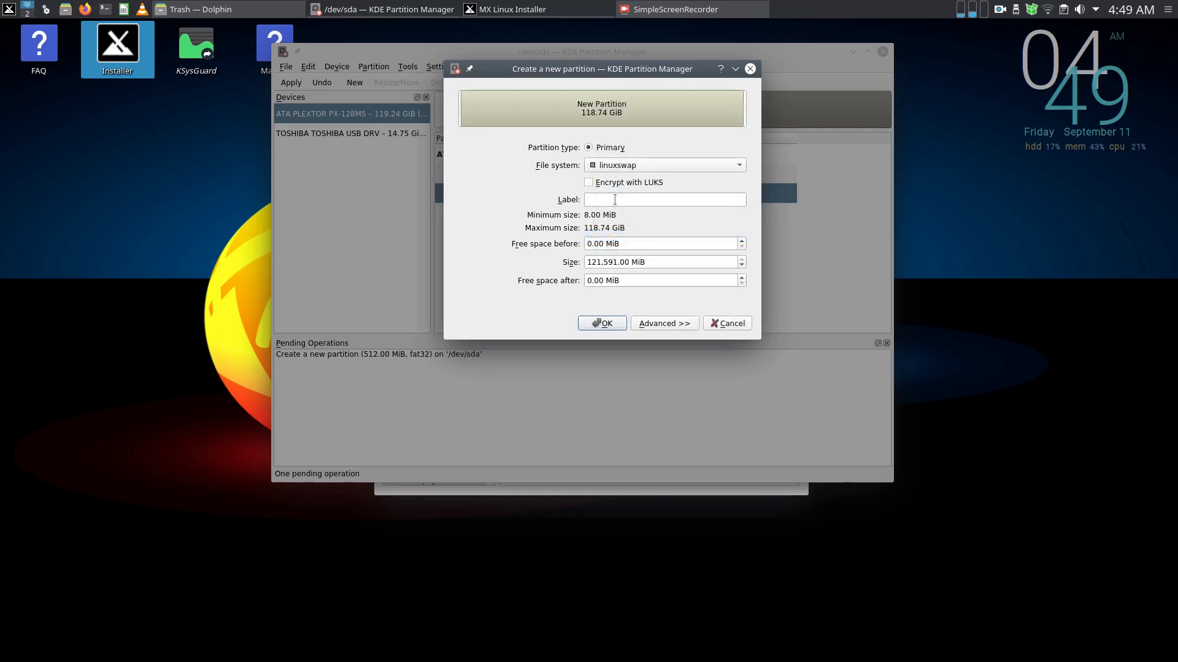
{"action": "left_click", "coordinate": [615, 199]}
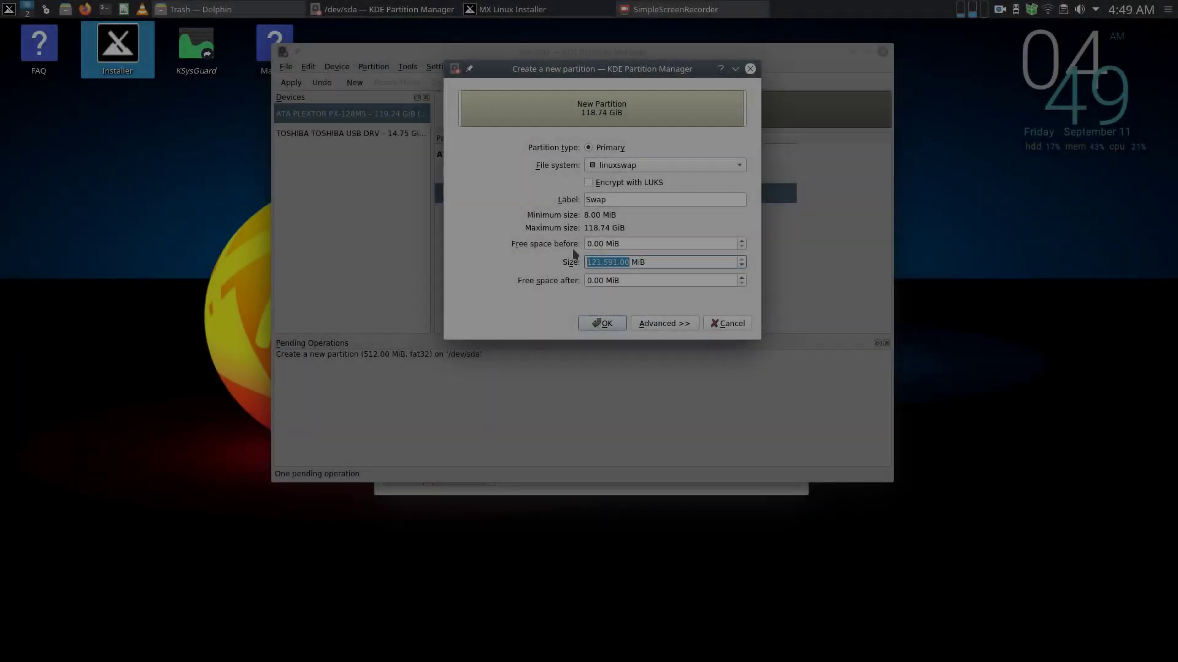
{"action": "type", "text": "4096"}
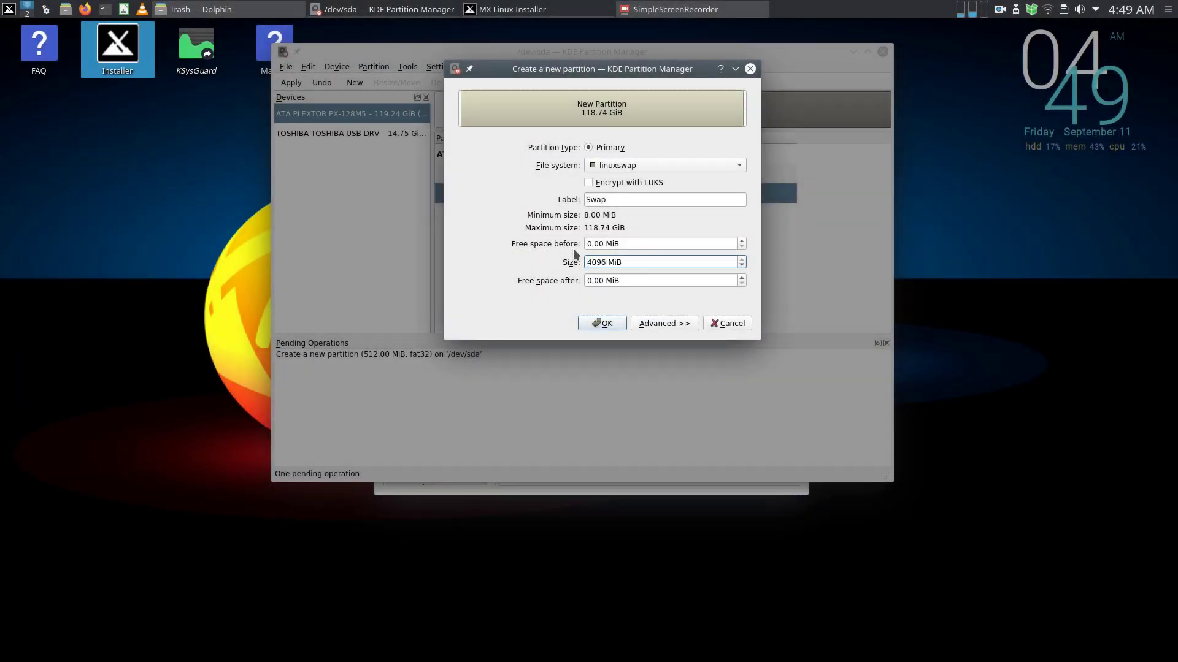
{"action": "key", "text": "Tab"}
{"action": "left_click", "coordinate": [601, 323]}
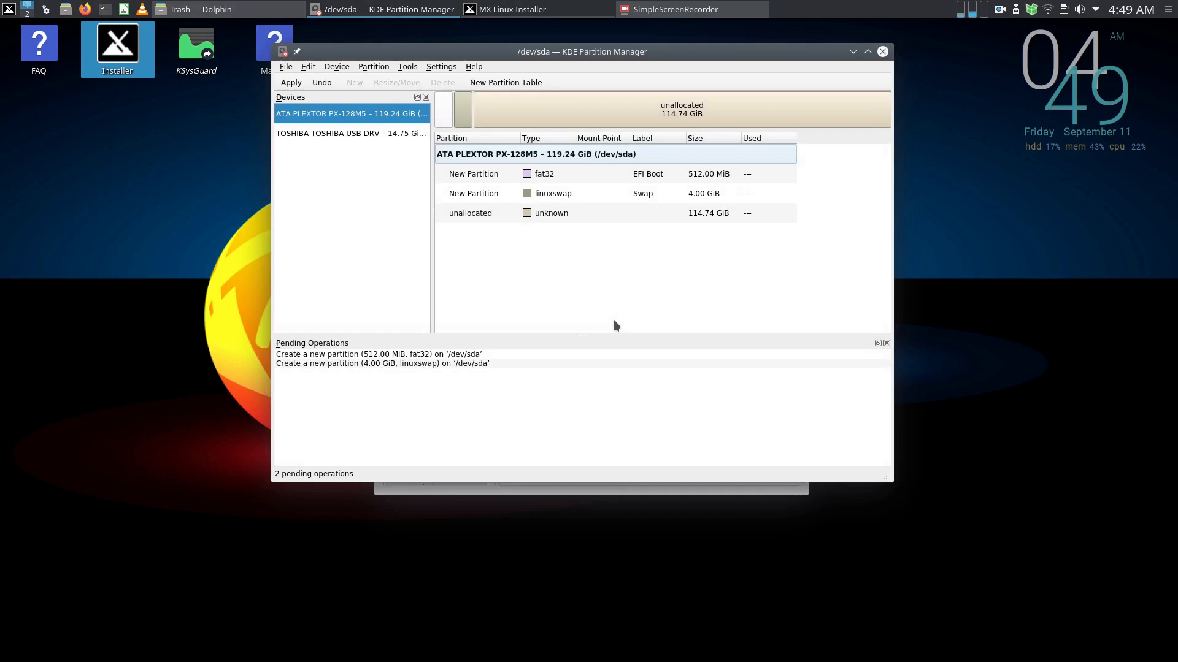
- Add a 61440 MiB (60 GiB) ext4 partition labelled Root
{"action": "right_click", "coordinate": [547, 216]}
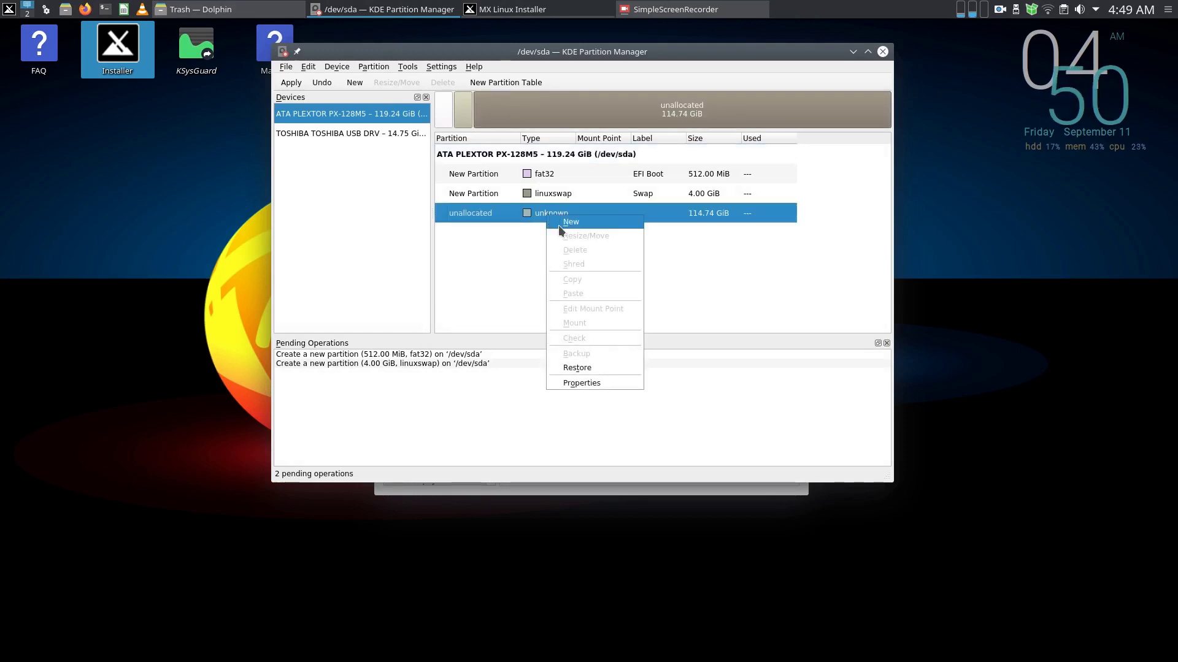
{"action": "left_click", "coordinate": [558, 226]}
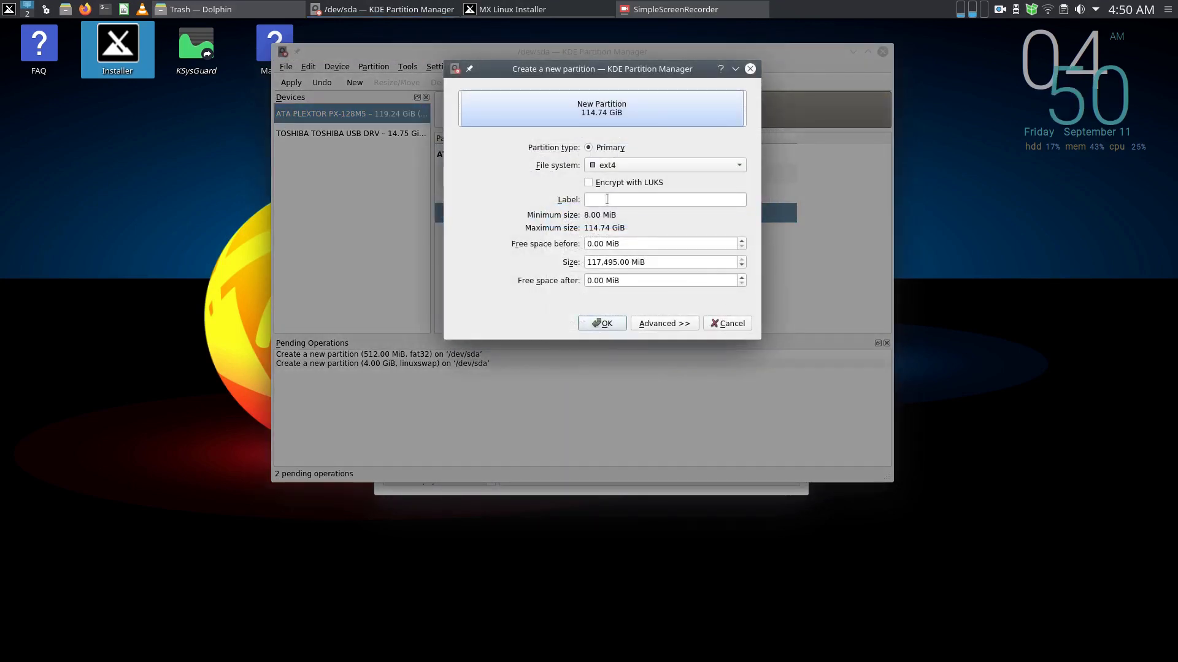
{"action": "left_click", "coordinate": [607, 199]}
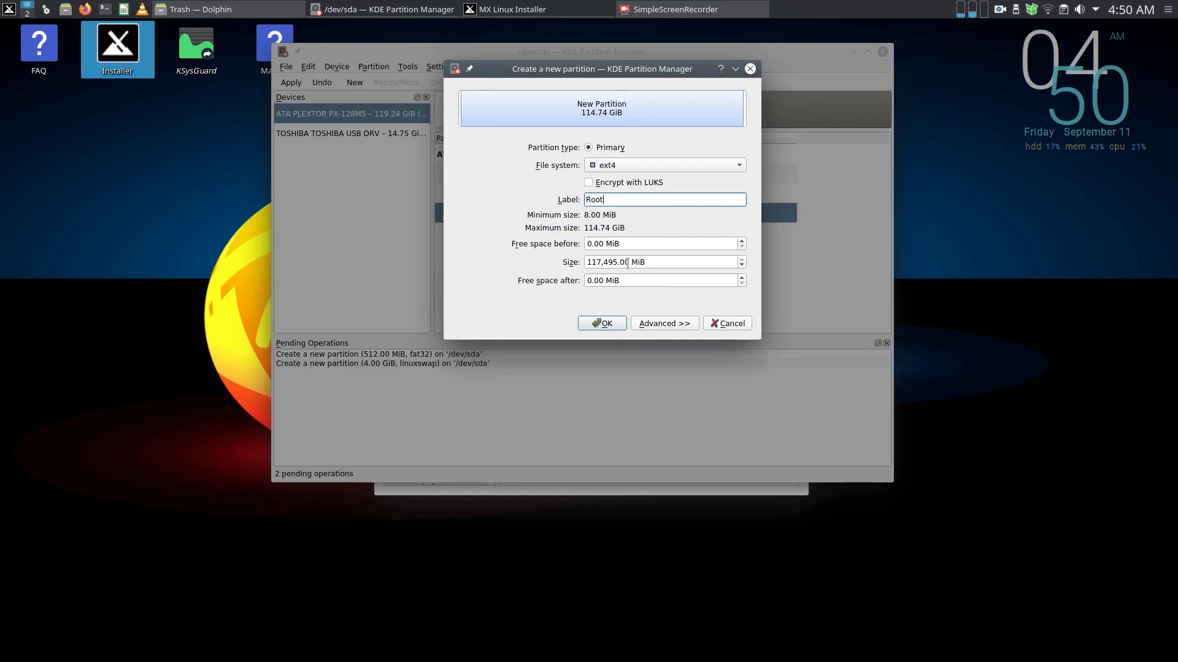
{"action": "left_click_drag", "start_coordinate": [627, 262], "coordinate": [585, 261]}
{"action": "type", "text": "61440"}
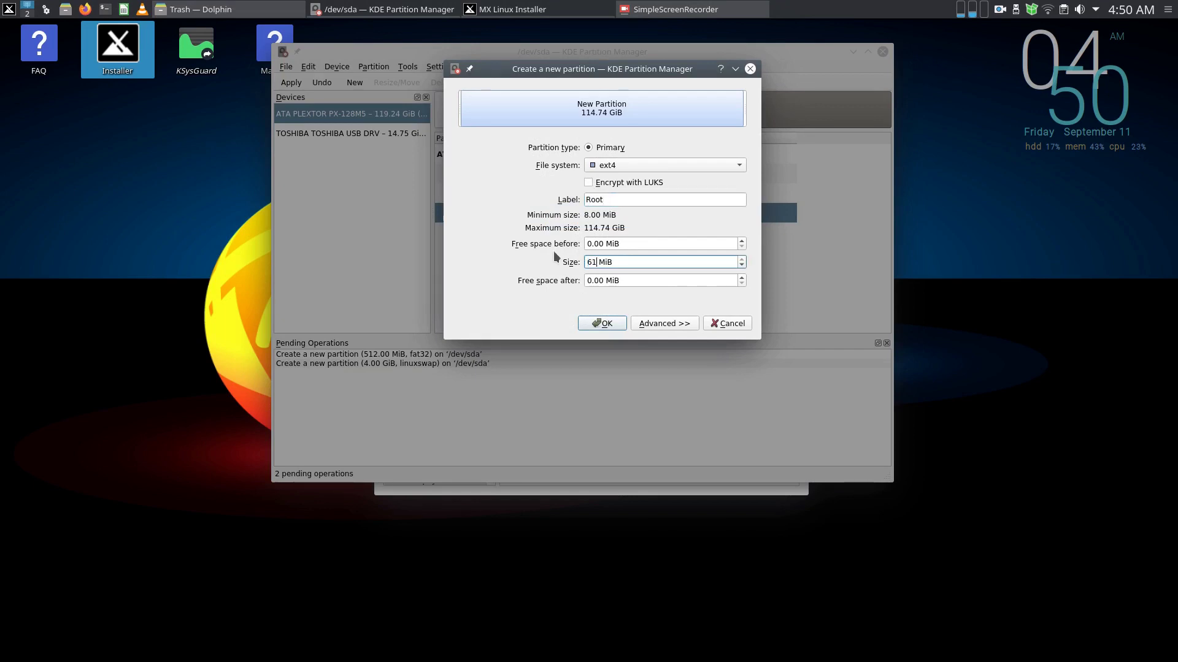
{"action": "left_click", "coordinate": [623, 281]}
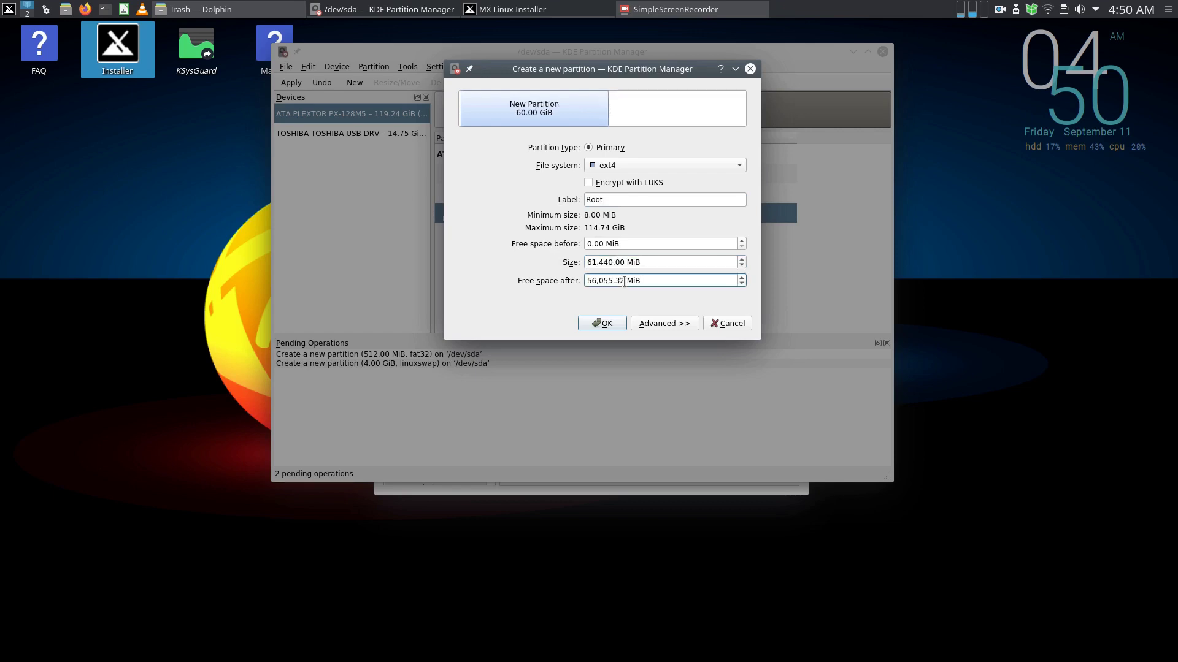
{"action": "left_click", "coordinate": [616, 323]}
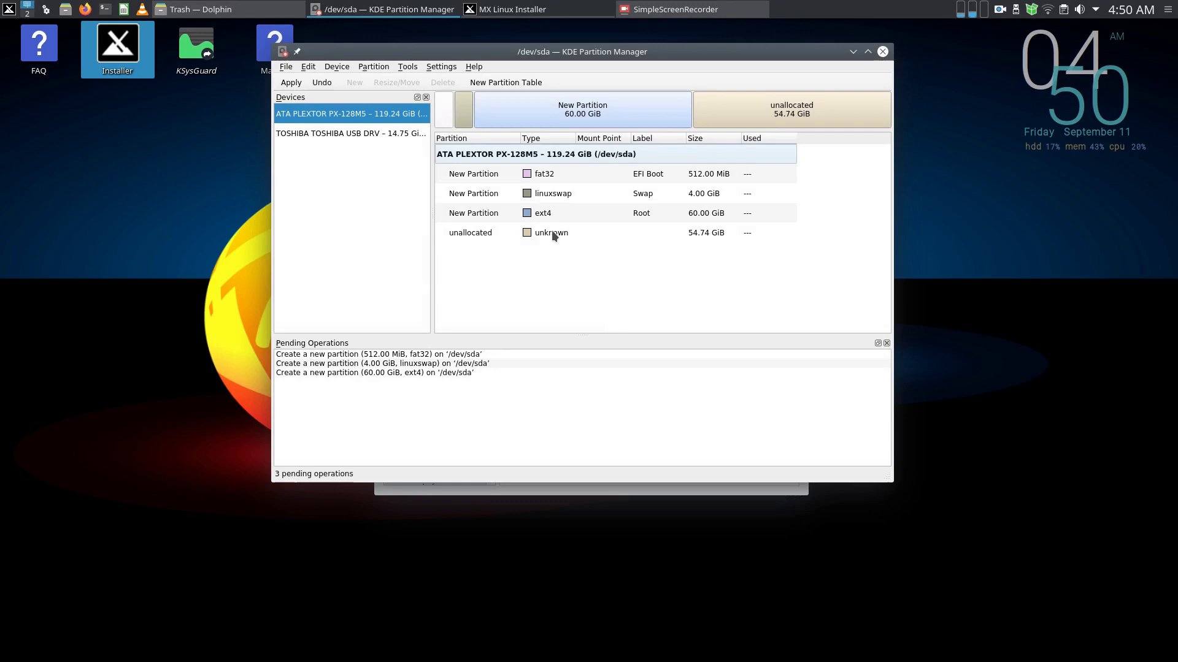
- Add a 54.74 GiB ext4 Home partition from the remaining space and write all four operations to disk
{"action": "right_click", "coordinate": [550, 233]}
{"action": "left_click", "coordinate": [573, 237]}
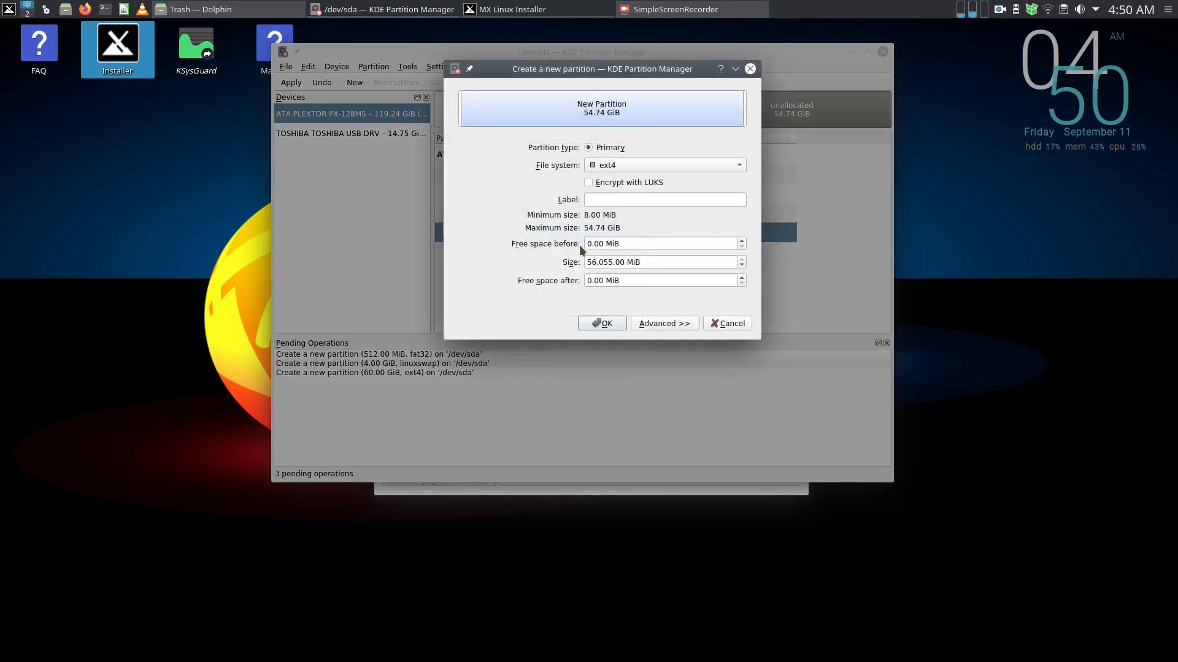
{"action": "left_click", "coordinate": [611, 201]}
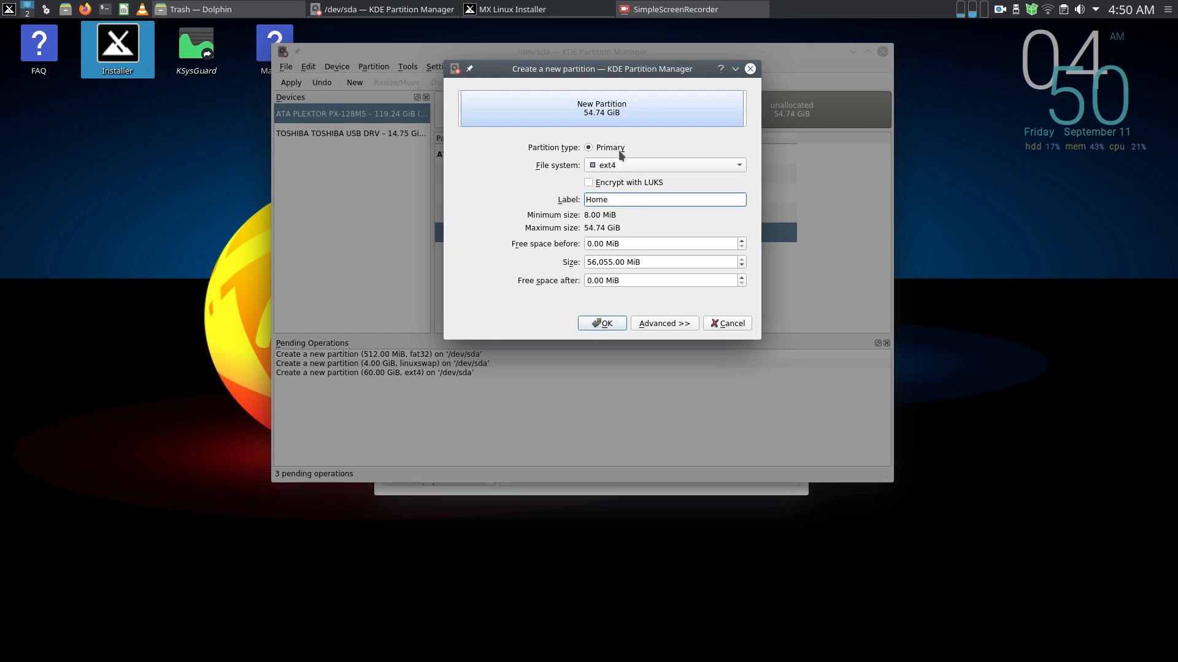
{"action": "left_click", "coordinate": [599, 322]}
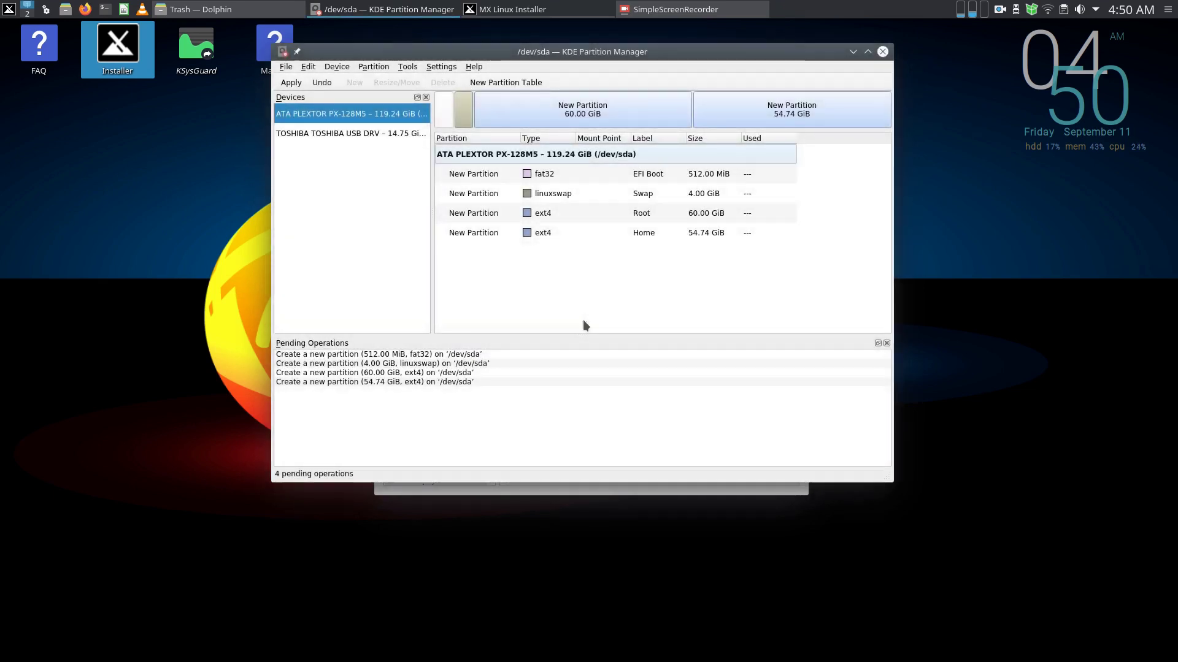
{"action": "left_click", "coordinate": [291, 82]}
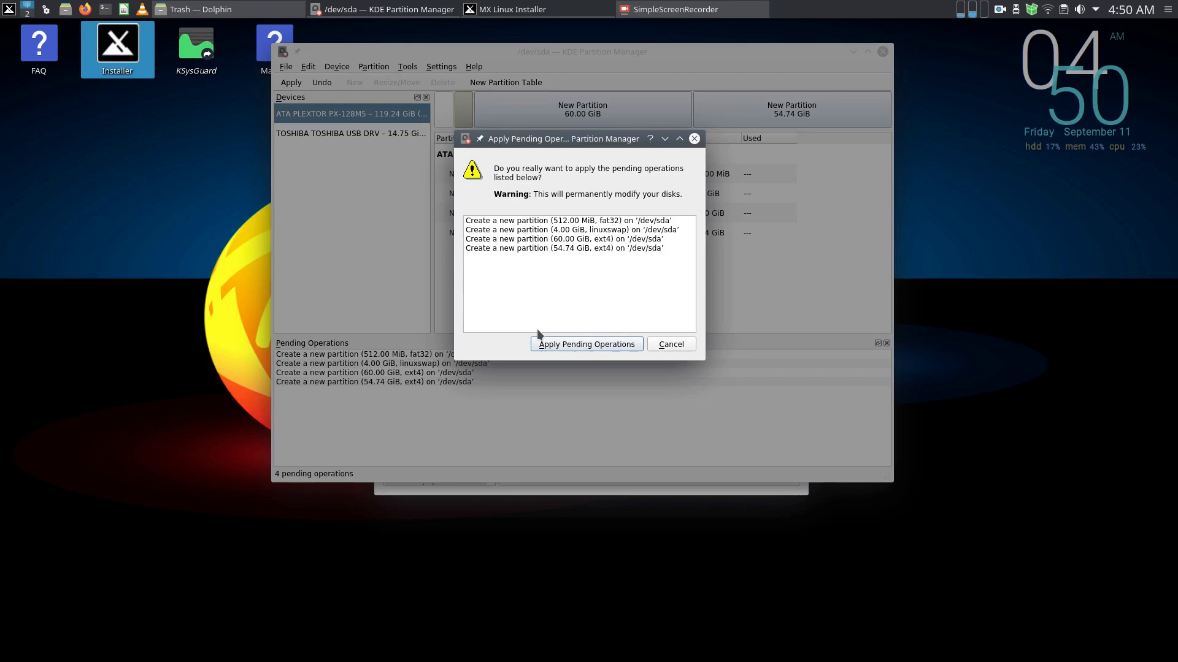
{"action": "left_click", "coordinate": [570, 346]}
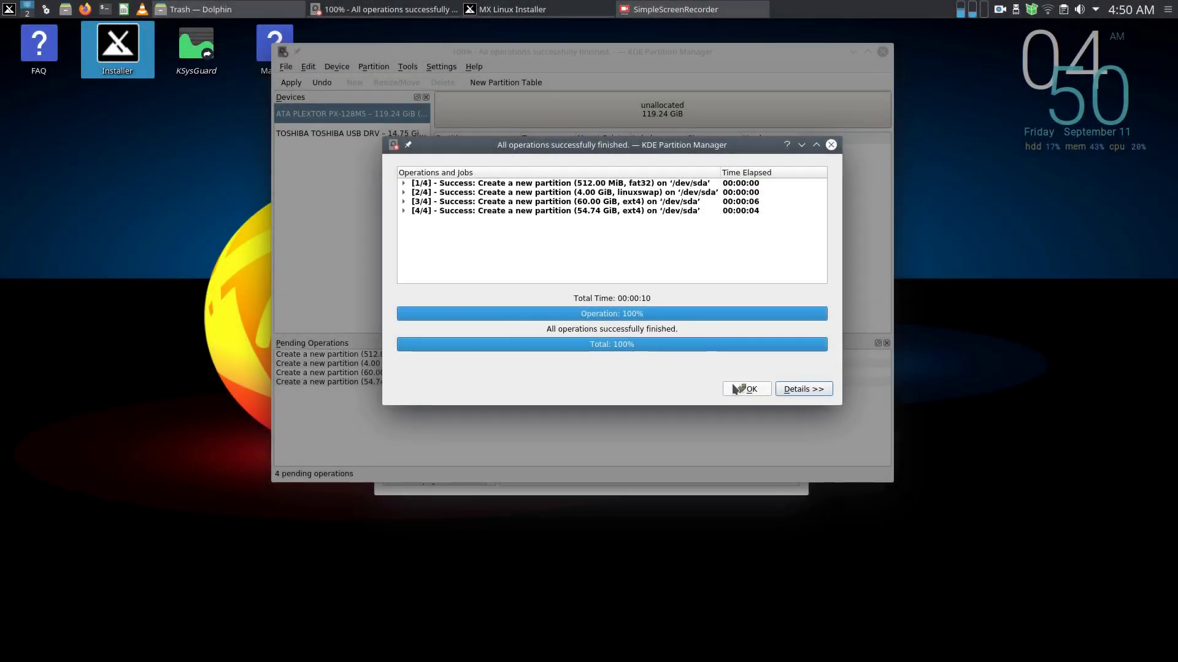
{"action": "left_click", "coordinate": [736, 389]}
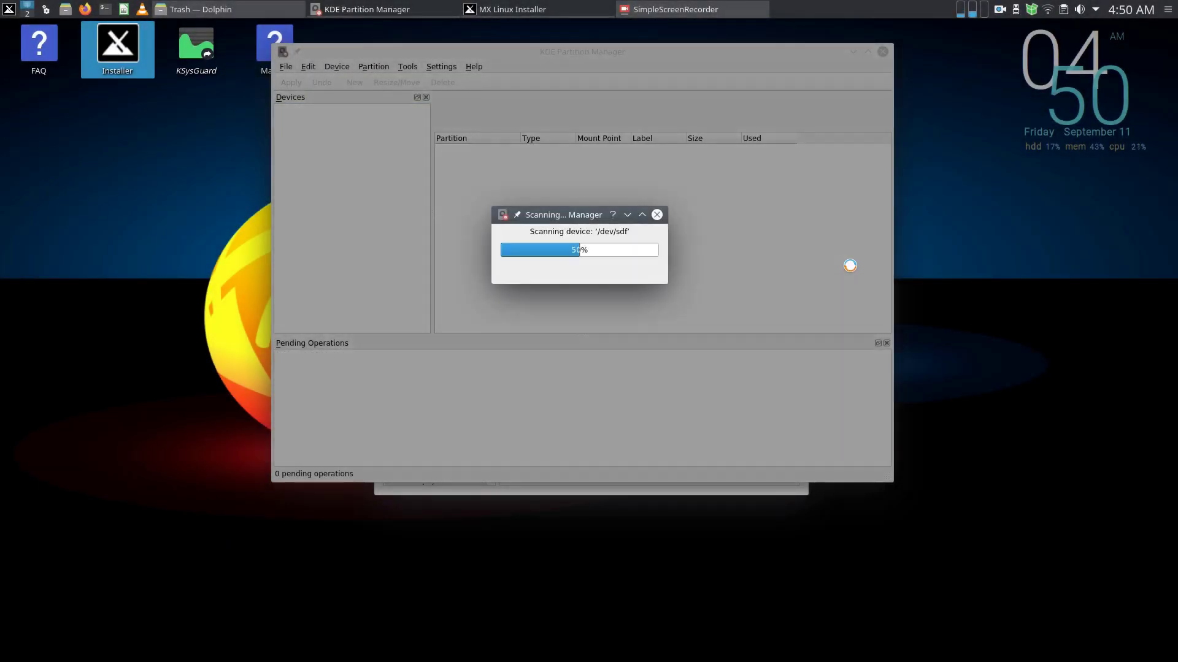
- Set the boot and esp flags in /dev/sda1's properties
{"action": "right_click", "coordinate": [543, 174]}
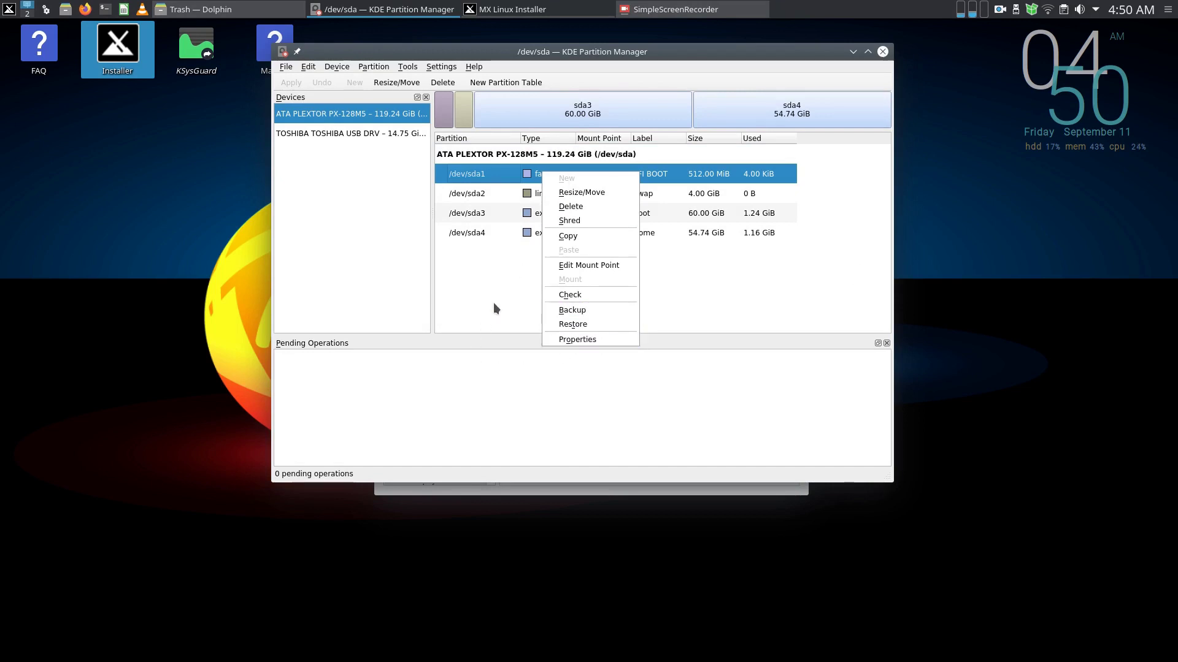
{"action": "left_click", "coordinate": [561, 338]}
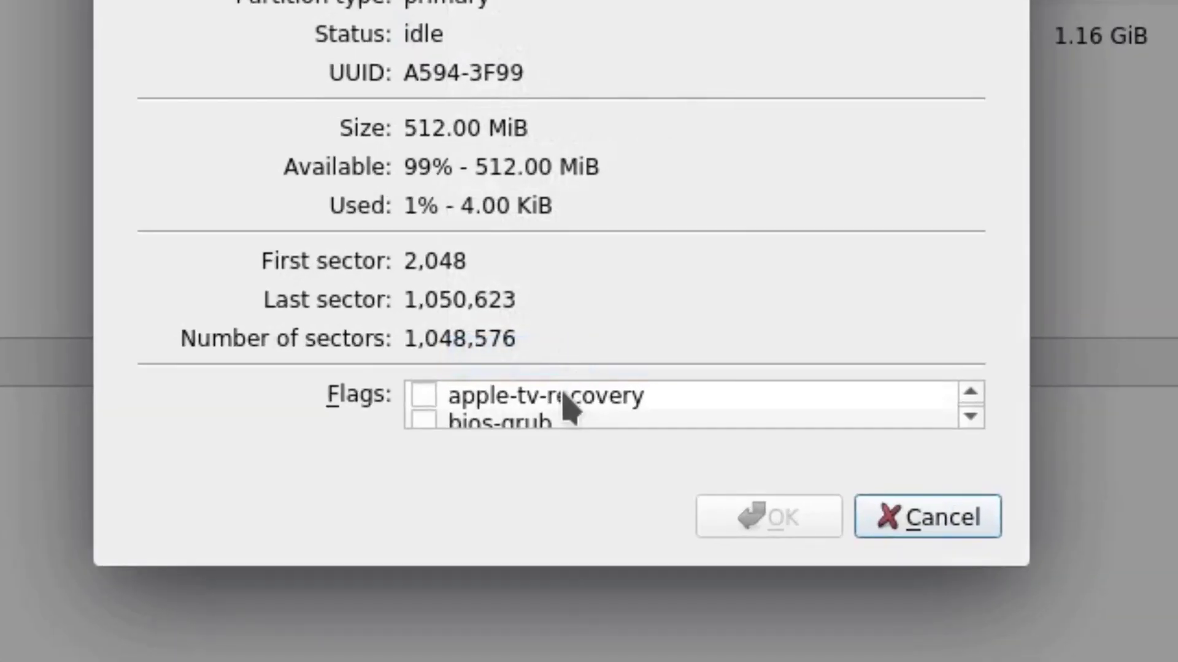
{"action": "scroll", "coordinate": [562, 407], "scroll_direction": "down", "scroll_amount": 4}
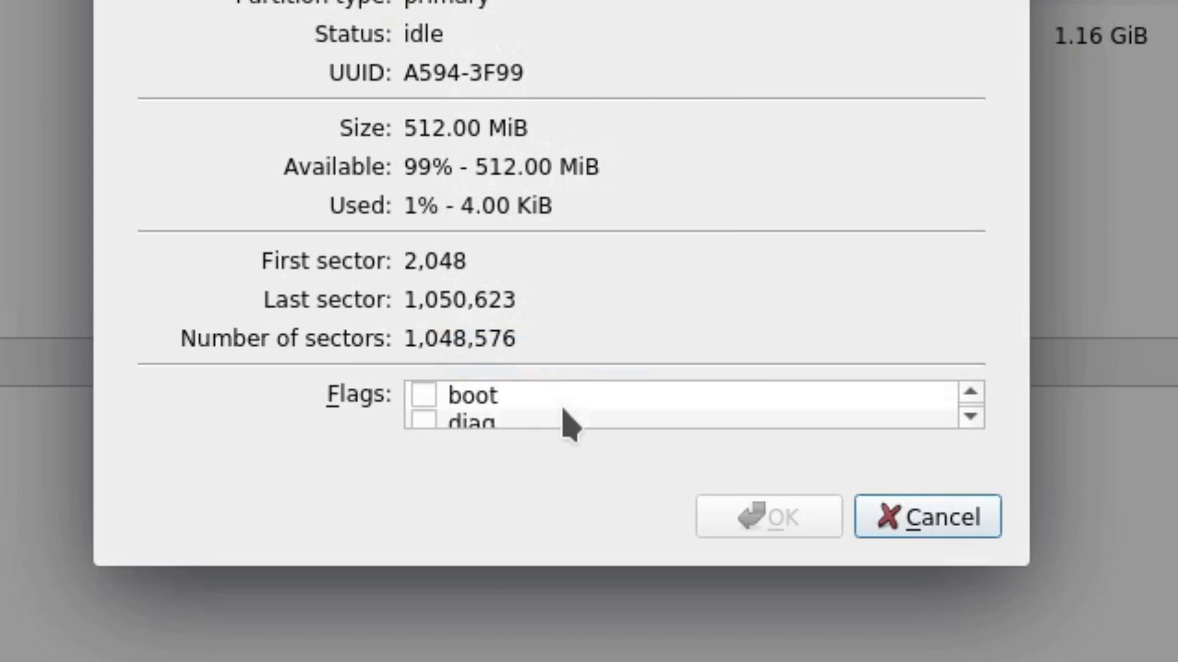
{"action": "scroll", "coordinate": [507, 405], "scroll_direction": "up", "scroll_amount": 2}
{"action": "left_click", "coordinate": [422, 395]}
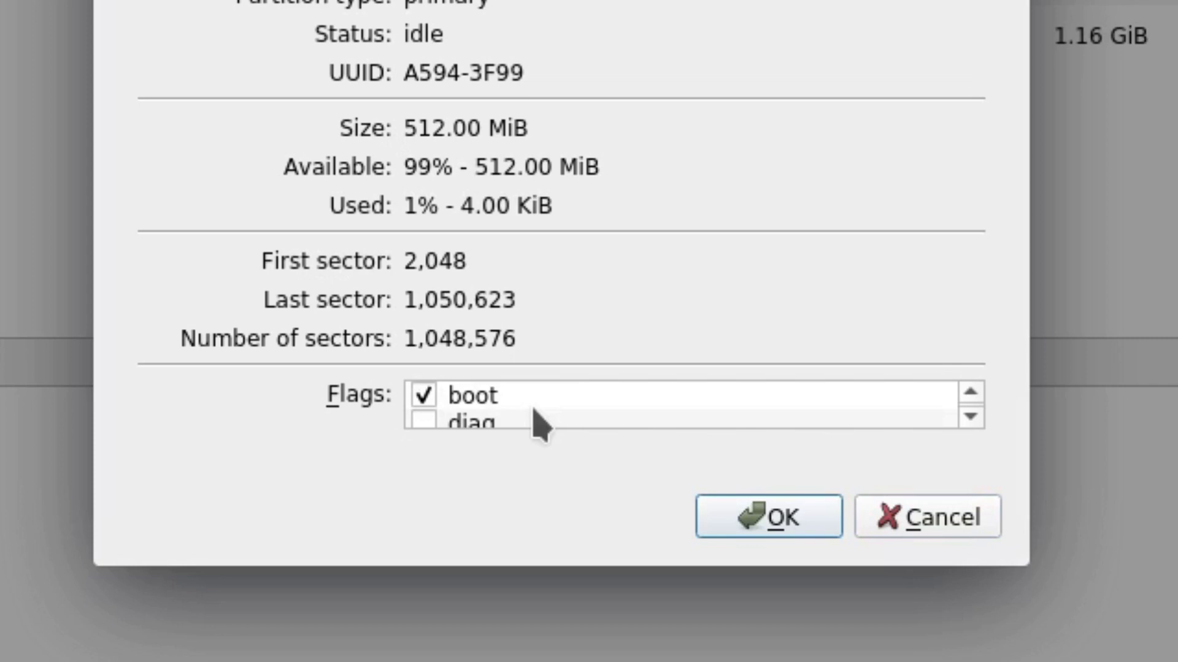
{"action": "scroll", "coordinate": [535, 414], "scroll_direction": "down", "scroll_amount": 1}
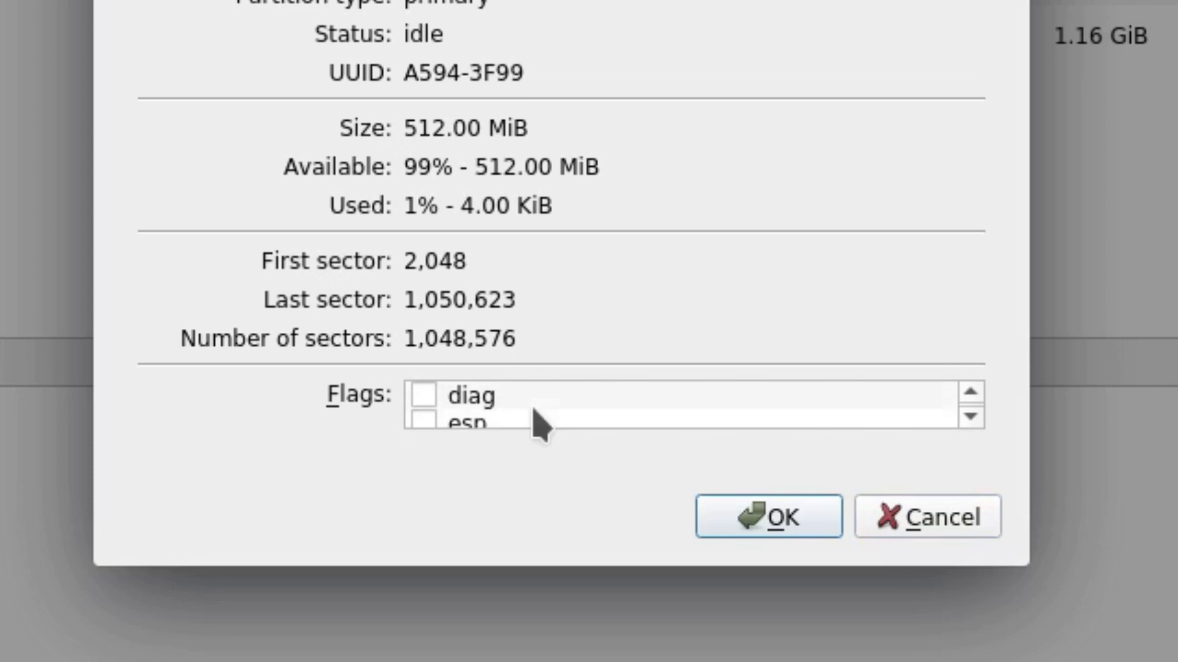
{"action": "left_click", "coordinate": [424, 422]}
{"action": "left_click", "coordinate": [752, 517]}
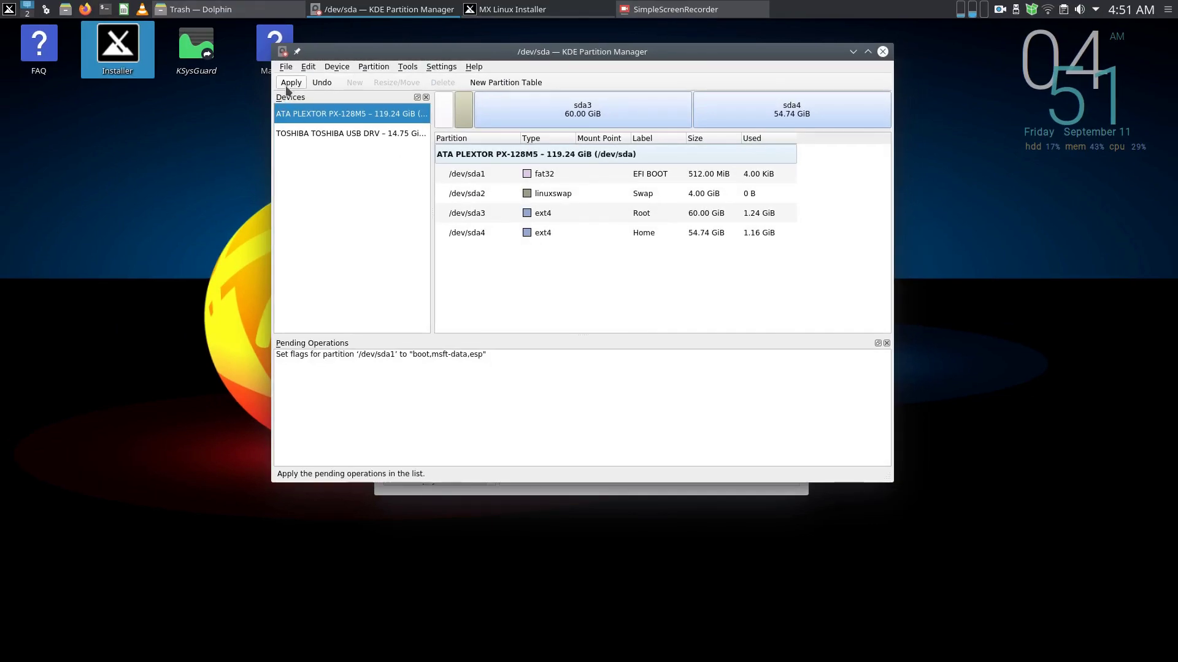
- Write the flag change to disk and close Partition Manager, returning to the installer
{"action": "left_click", "coordinate": [290, 82]}
{"action": "left_click", "coordinate": [588, 344]}
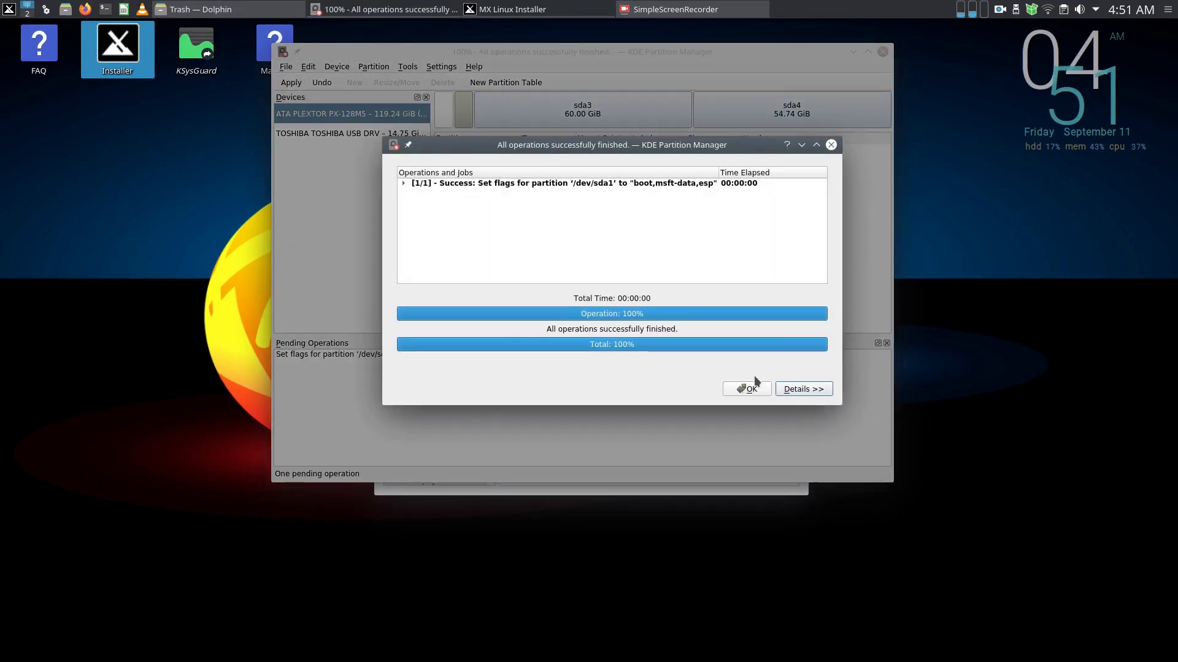
{"action": "left_click", "coordinate": [743, 391]}
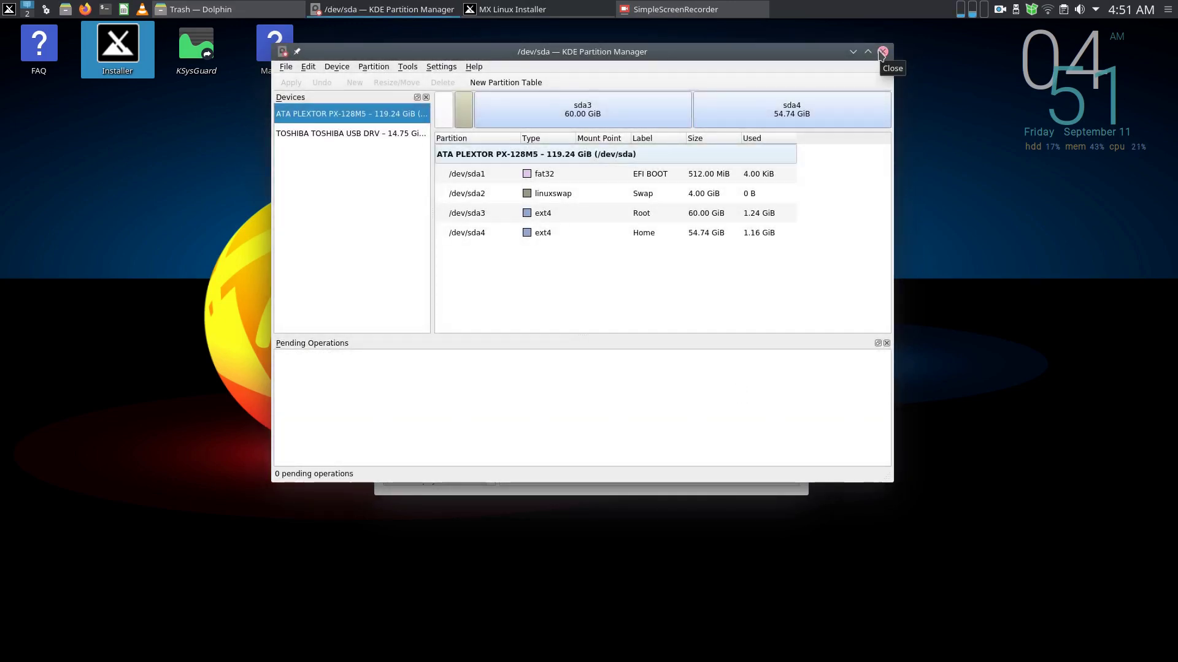
{"action": "left_click", "coordinate": [882, 52]}
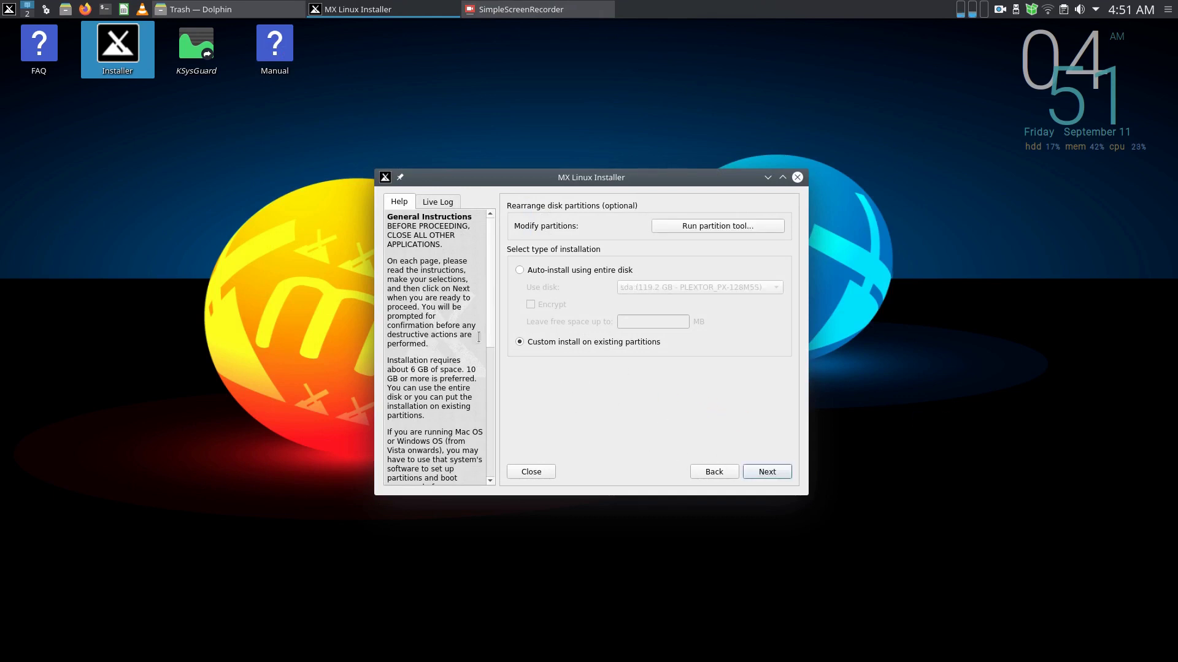
- Assign sda3 as root, sda4 as home and sda2 as swap
{"action": "left_click", "coordinate": [766, 472]}
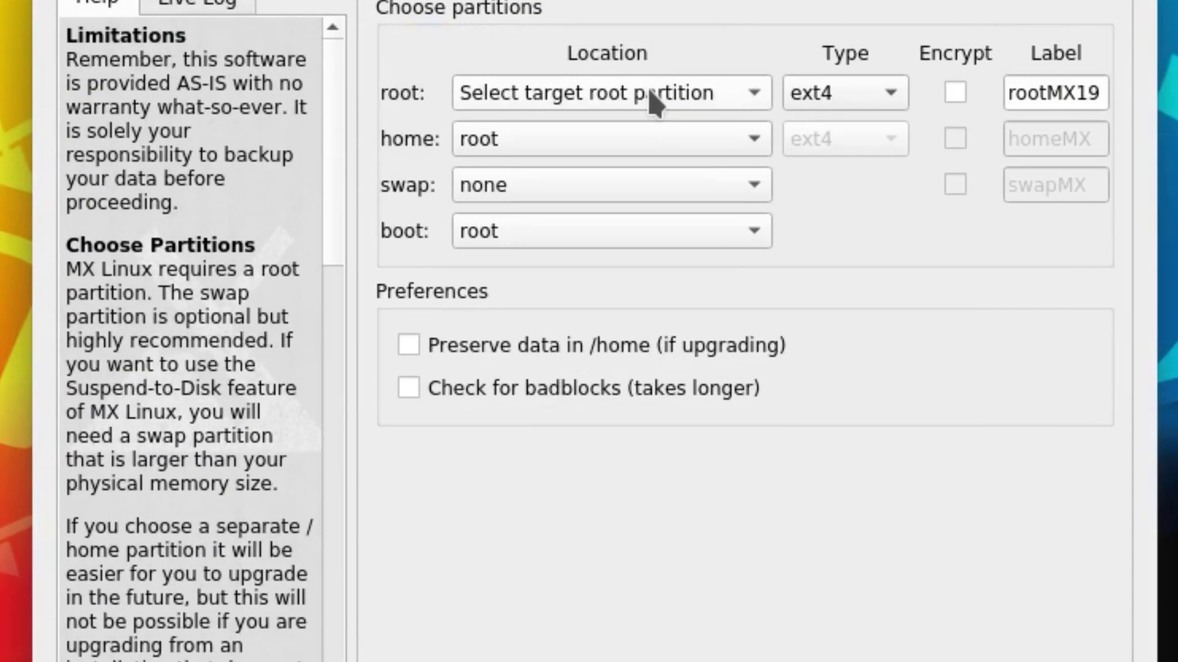
{"action": "left_click", "coordinate": [630, 210]}
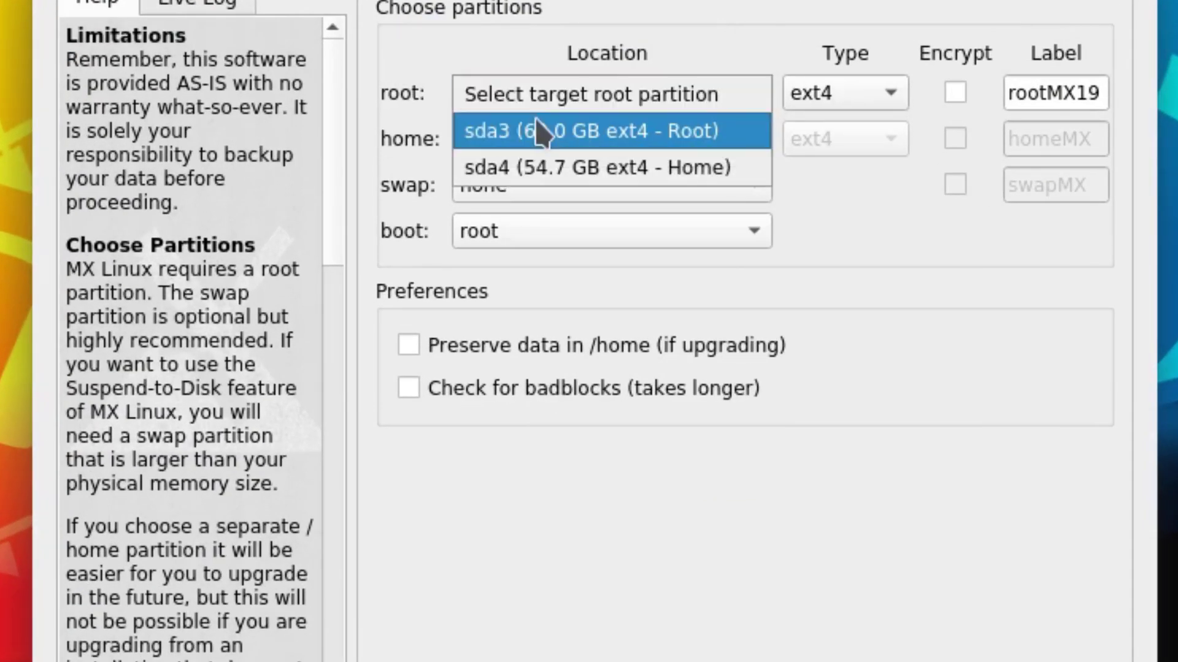
{"action": "left_click", "coordinate": [696, 132]}
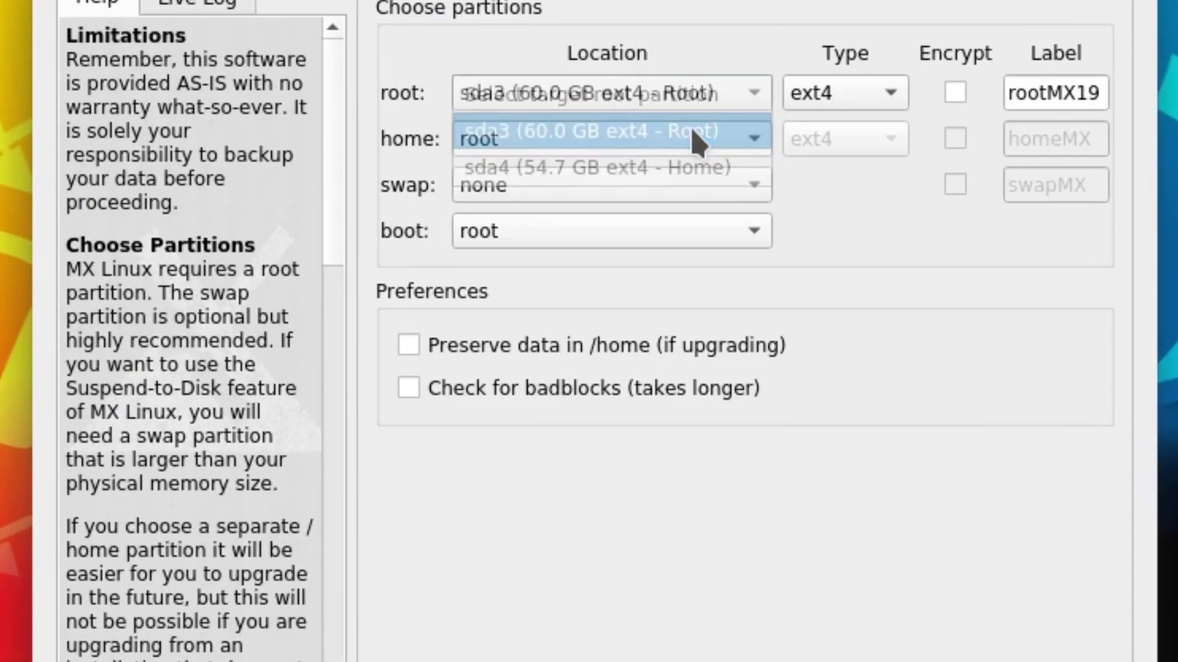
{"action": "left_click", "coordinate": [719, 149]}
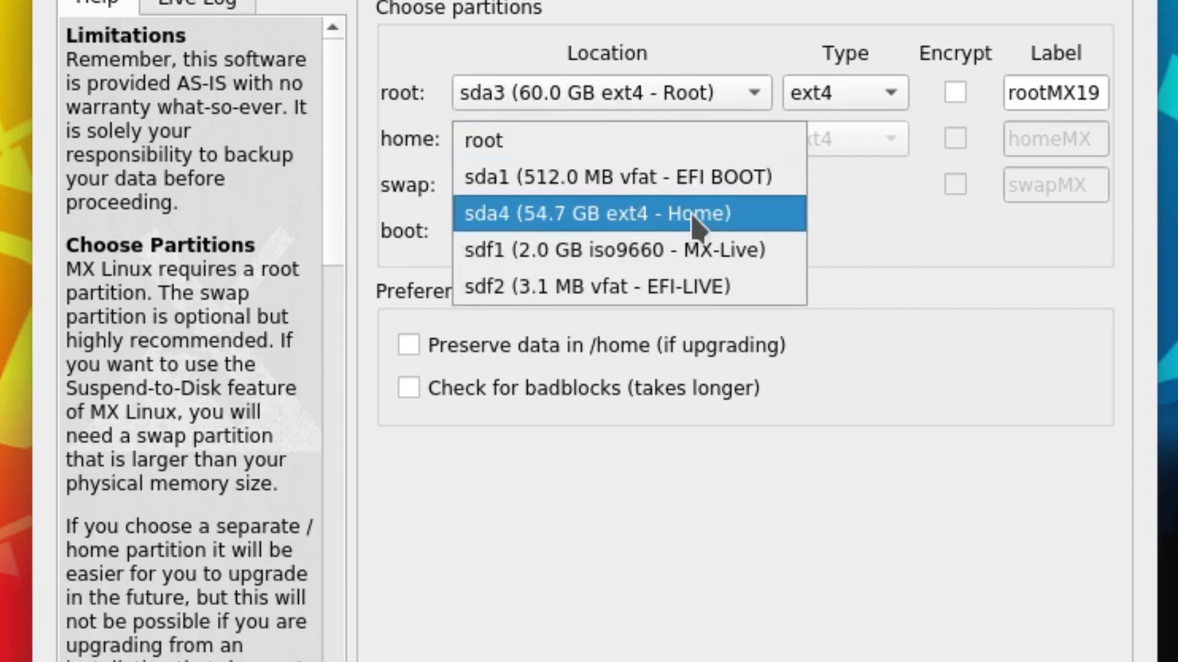
{"action": "left_click", "coordinate": [710, 213]}
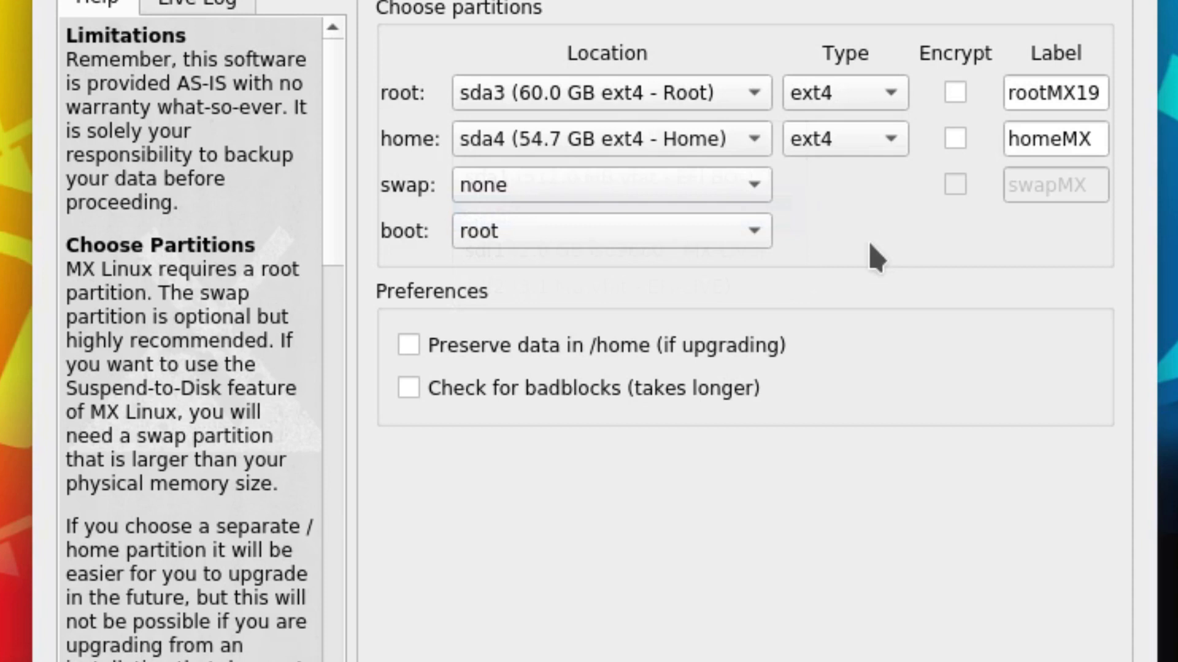
{"action": "left_click", "coordinate": [693, 184]}
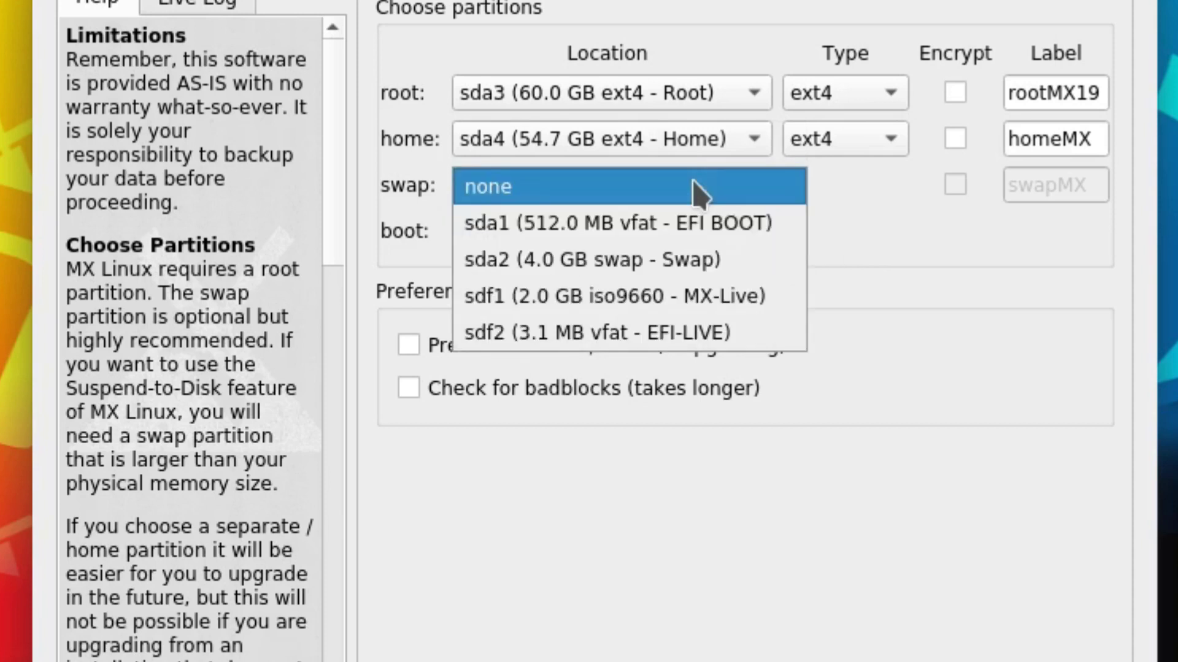
{"action": "left_click", "coordinate": [722, 261]}
- Leave the boot partition set to root
{"action": "left_click", "coordinate": [716, 234]}
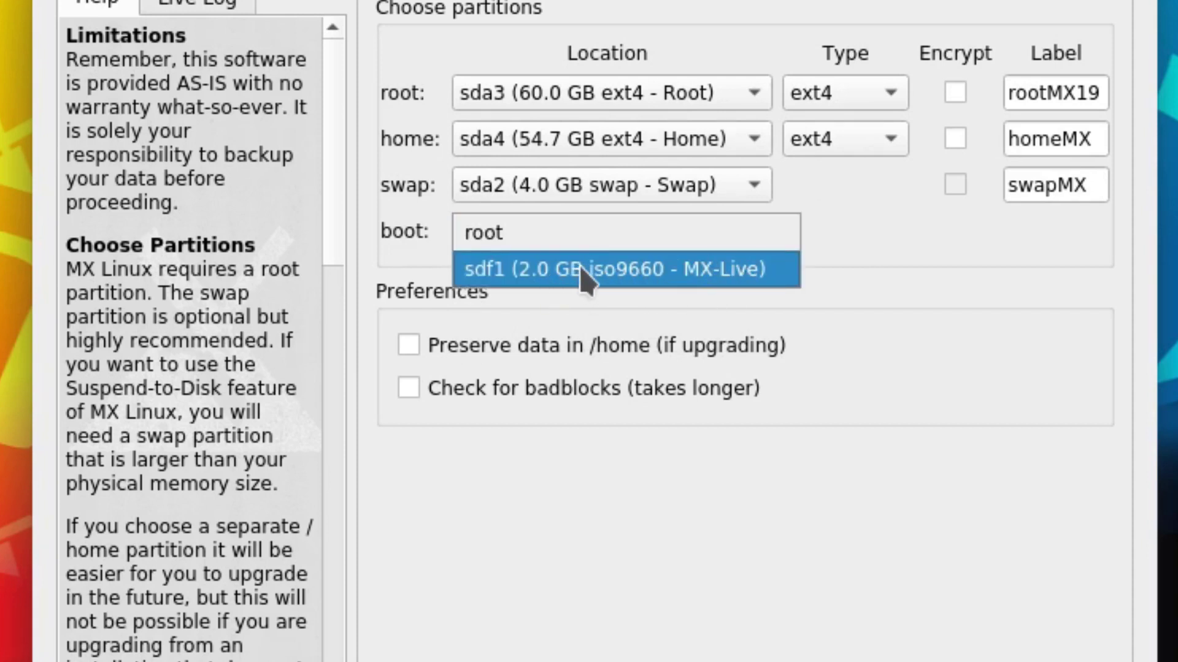
{"action": "left_click", "coordinate": [868, 249]}
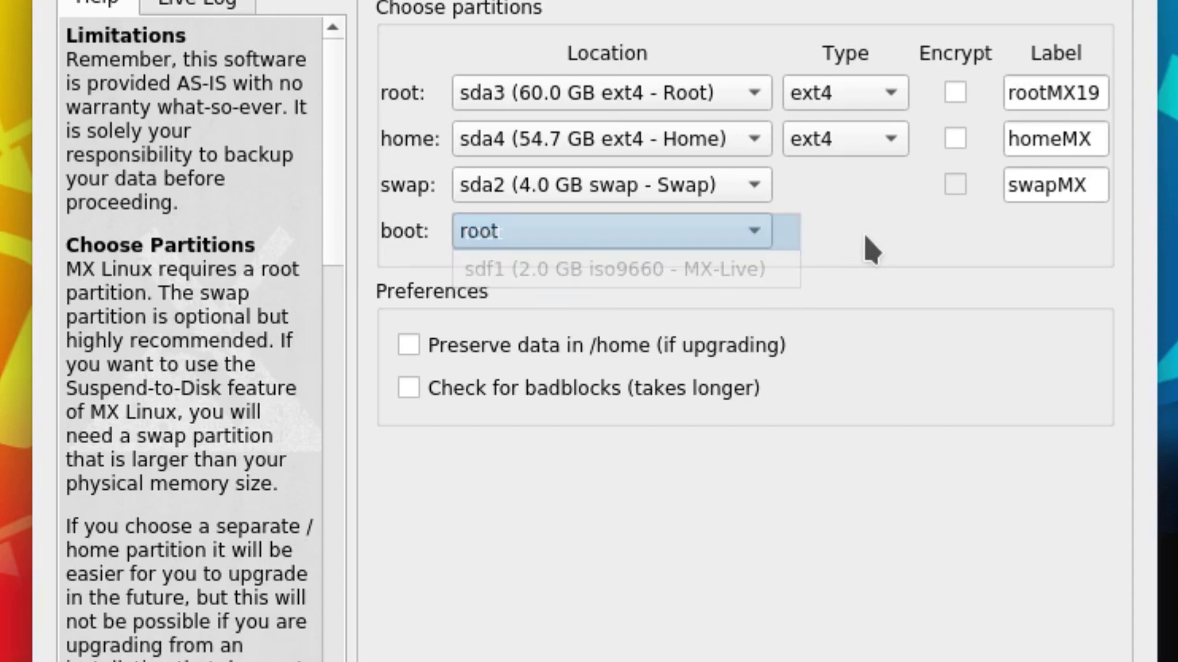
{"action": "left_click", "coordinate": [678, 237]}
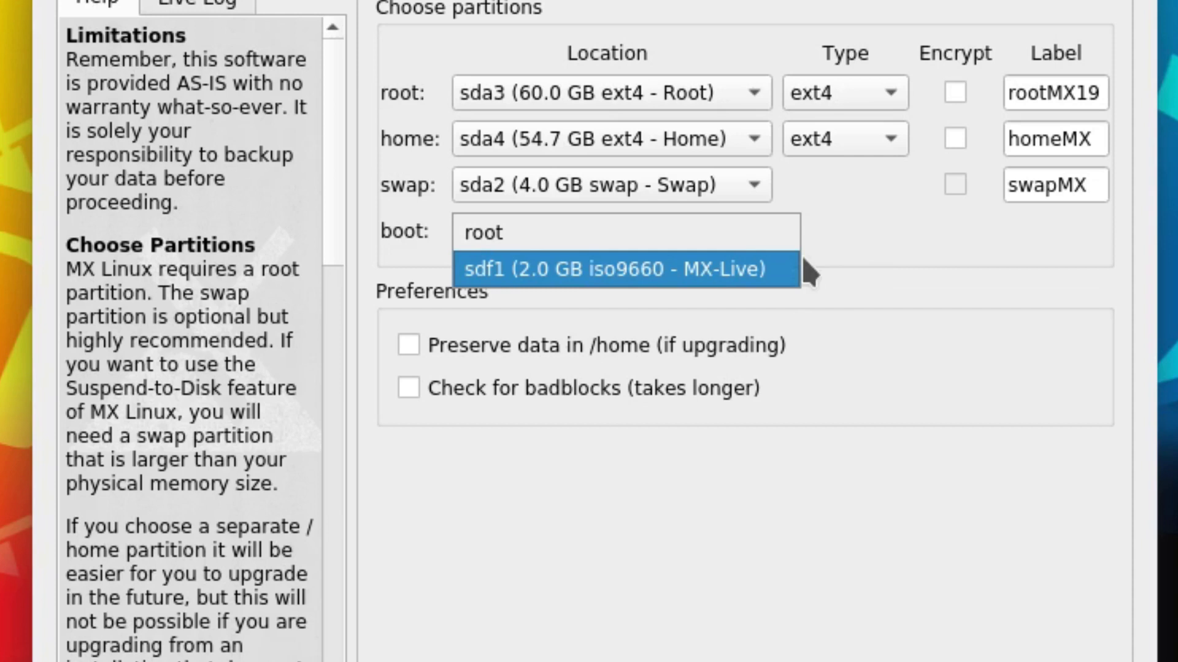
{"action": "left_click", "coordinate": [926, 263]}
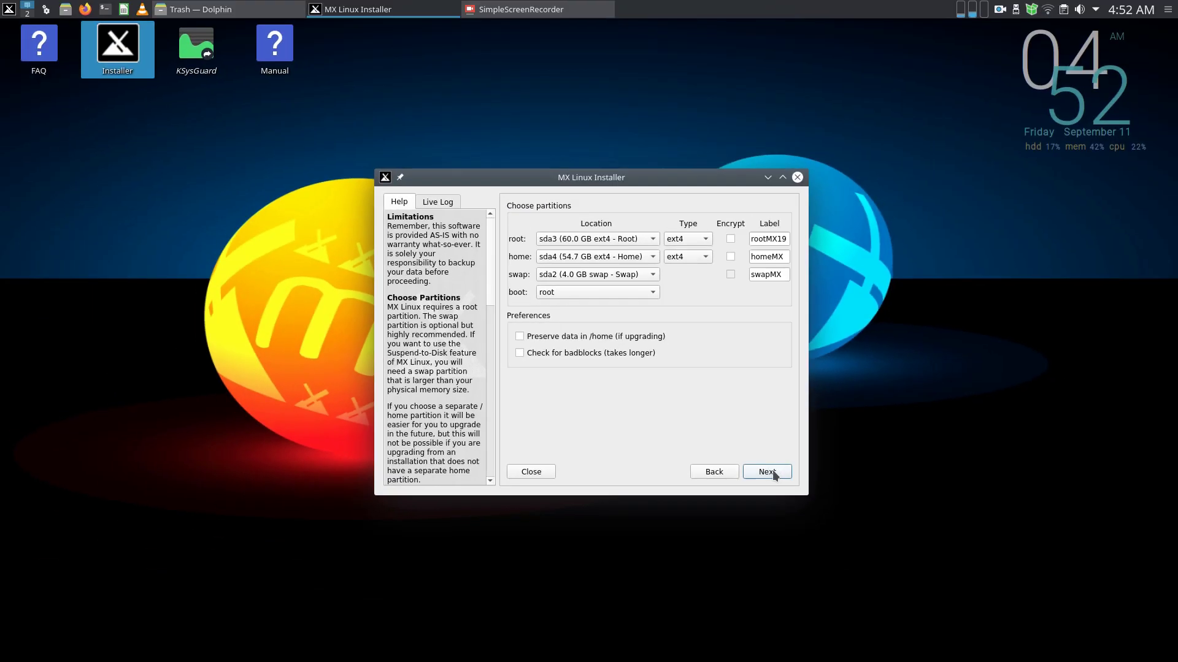
- Confirm formatting to start installing, keep GRUB on the sda1 EFI partition, and begin naming the computer
{"action": "left_click", "coordinate": [772, 473]}
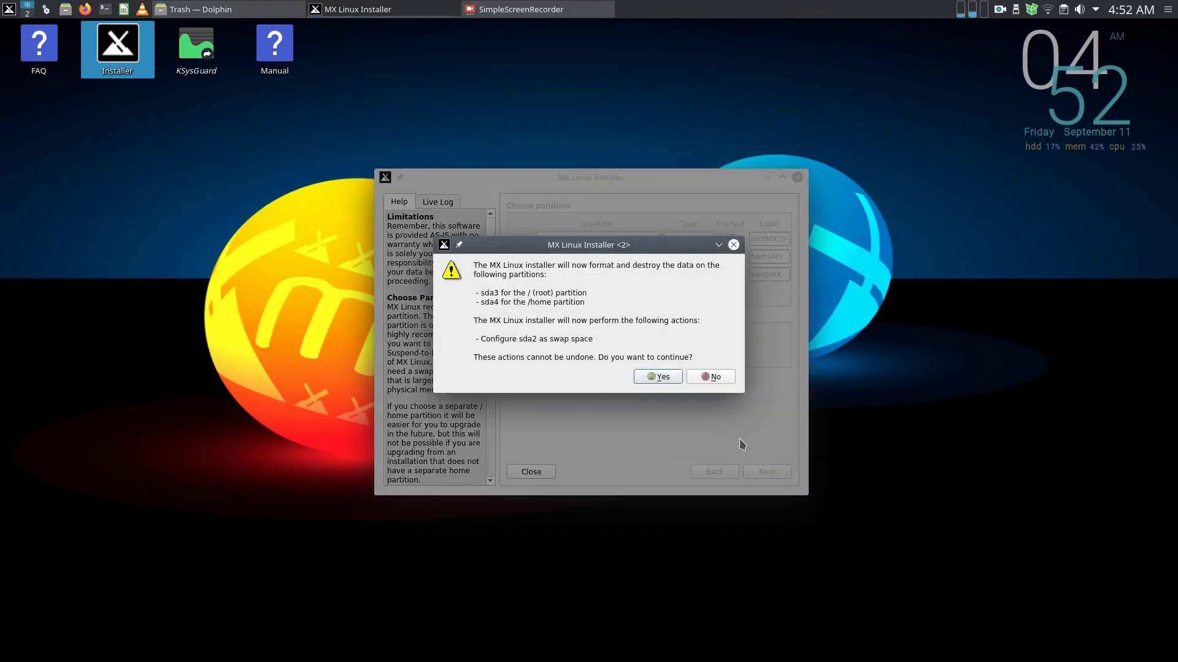
{"action": "left_click", "coordinate": [659, 376]}
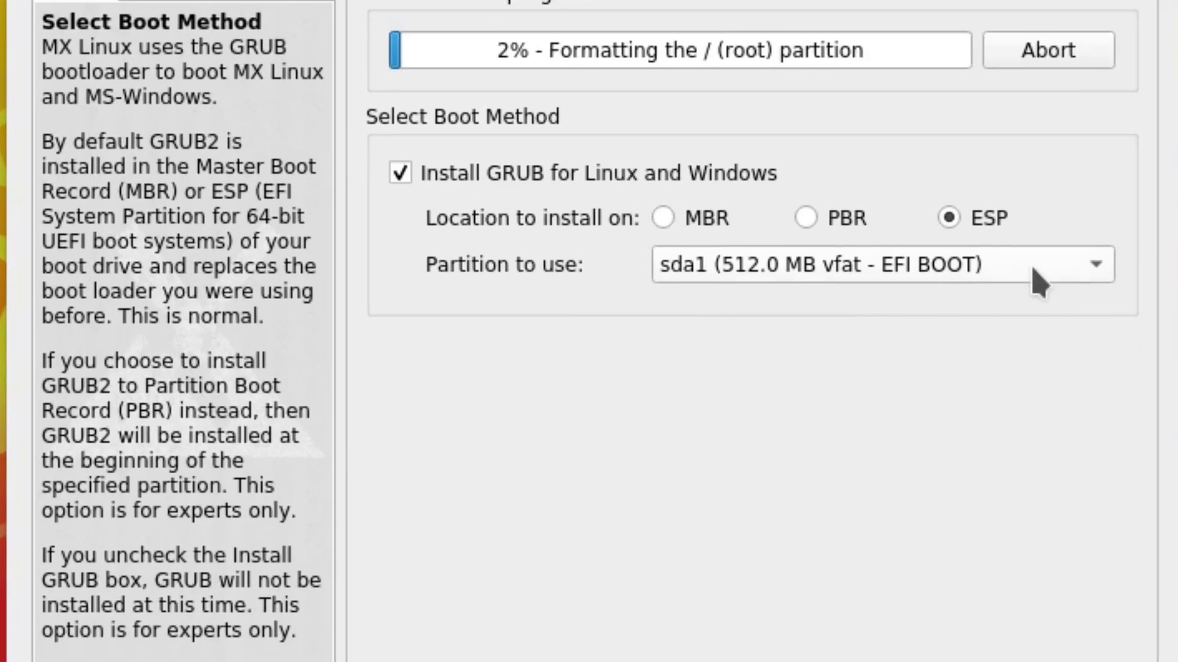
{"action": "left_click", "coordinate": [752, 307]}
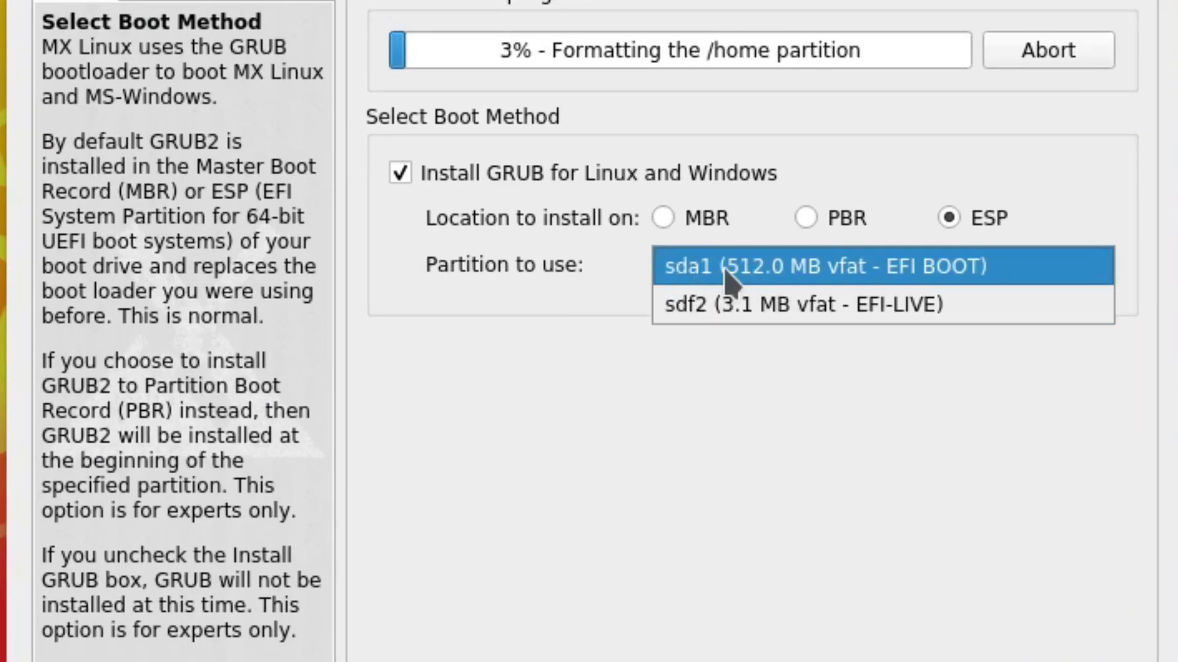
{"action": "left_click", "coordinate": [691, 379]}
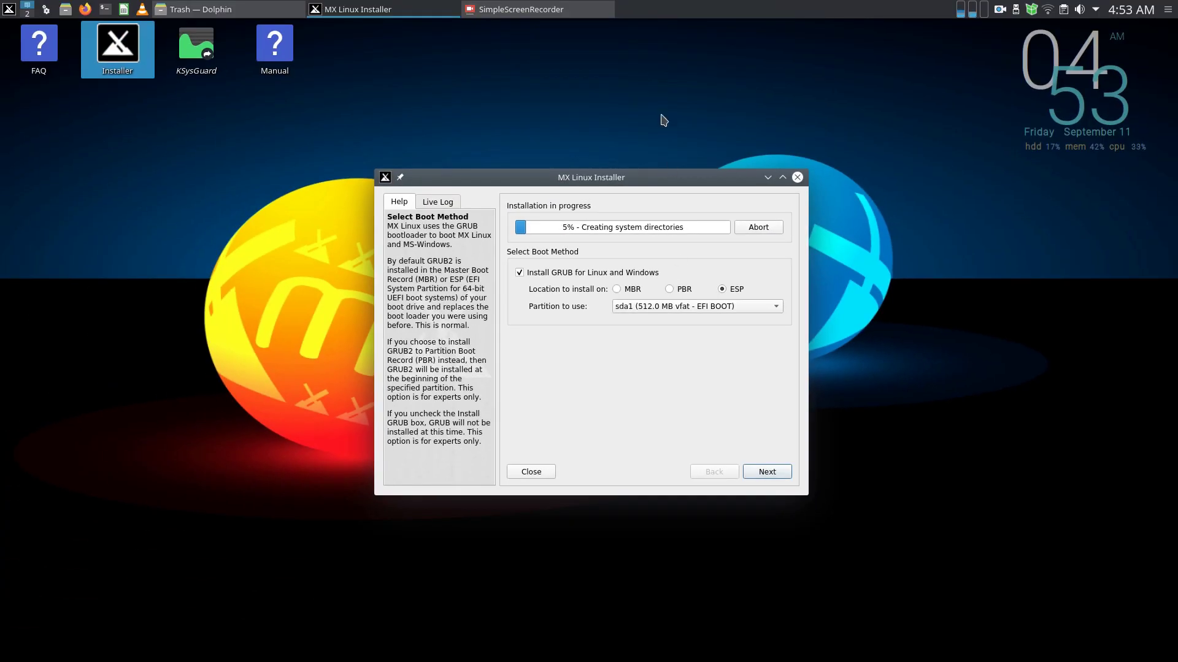
{"action": "left_click", "coordinate": [770, 475]}
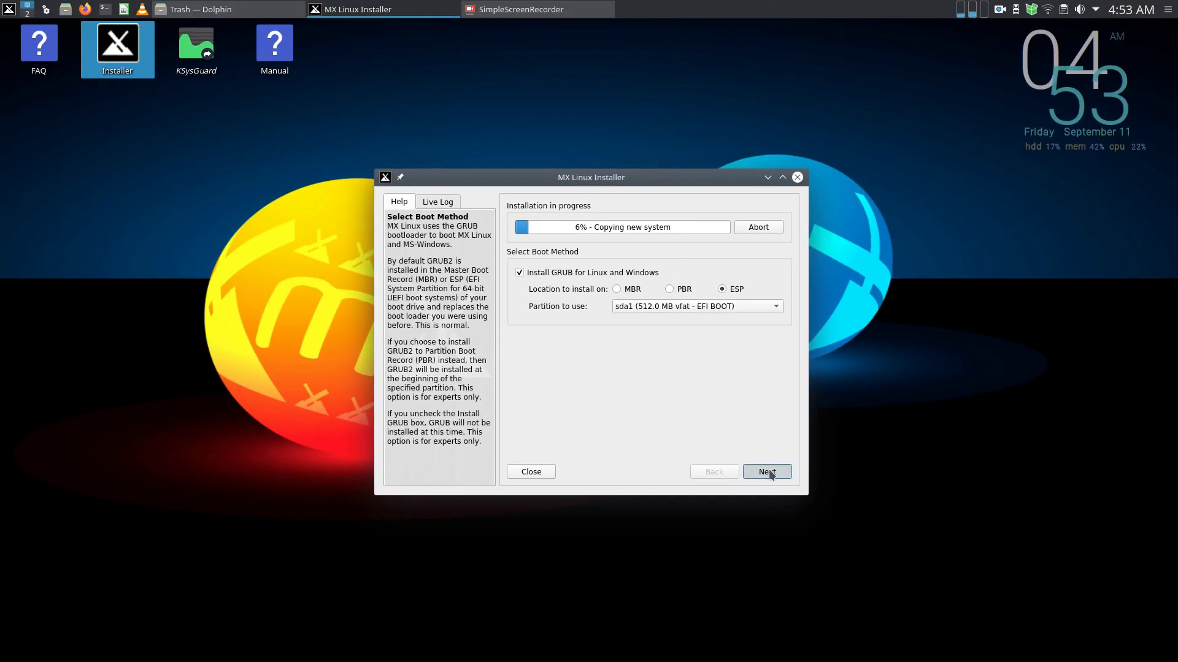
{"action": "left_click", "coordinate": [680, 274]}
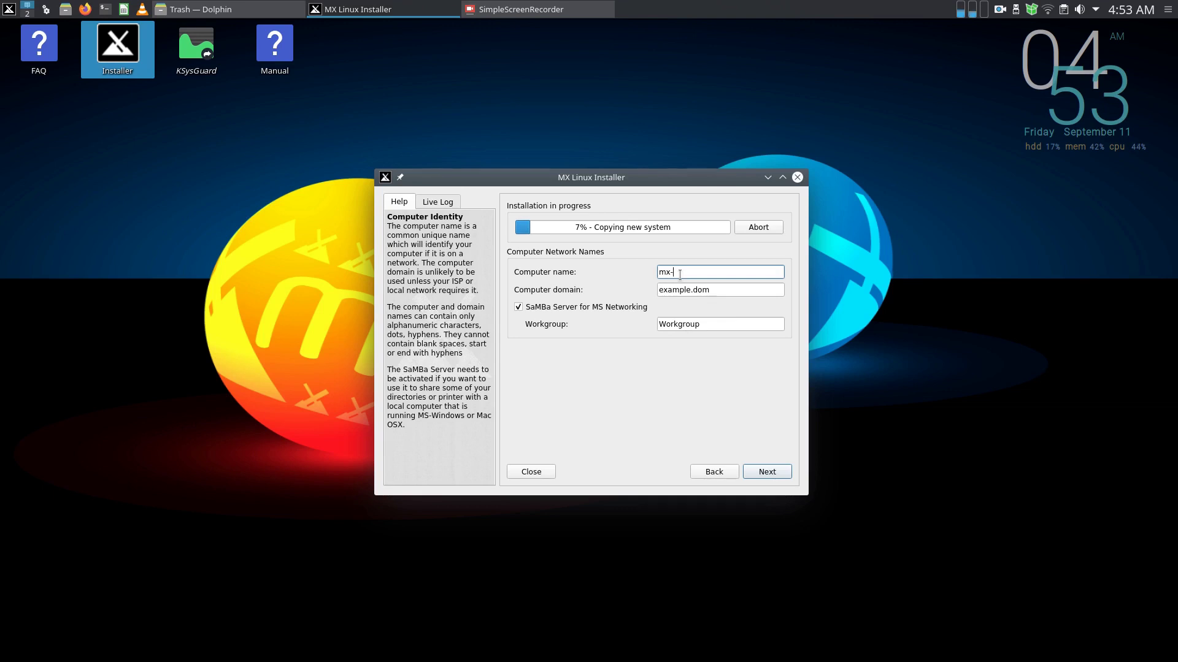
- Name the computer mx-desktop and set the locale to Australia - Australian English
{"action": "type", "text": "-desktop"}
{"action": "left_click", "coordinate": [764, 472]}
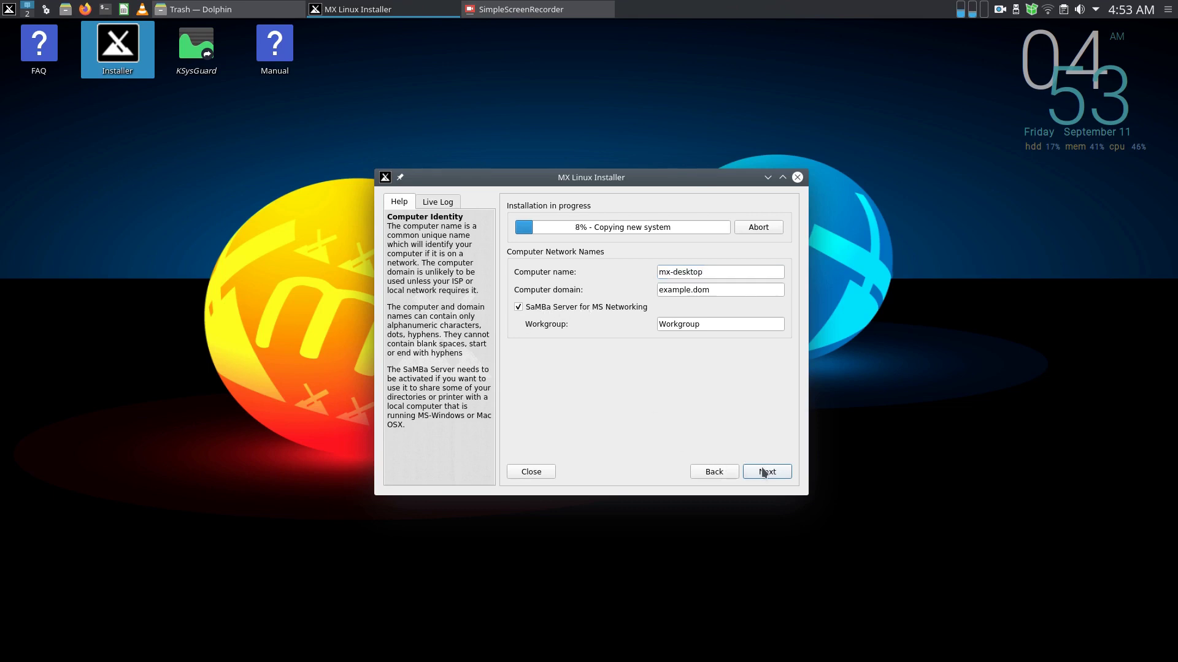
{"action": "left_click", "coordinate": [748, 271]}
{"action": "scroll", "coordinate": [723, 184], "scroll_direction": "up", "scroll_amount": 5}
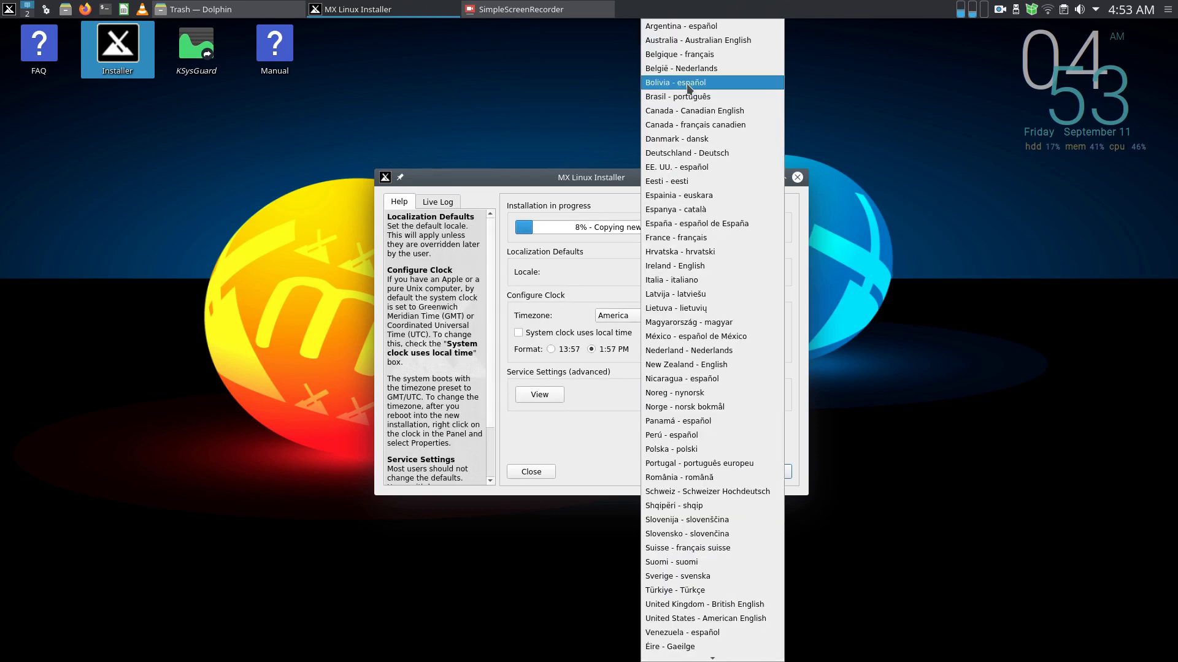
{"action": "left_click", "coordinate": [698, 45]}
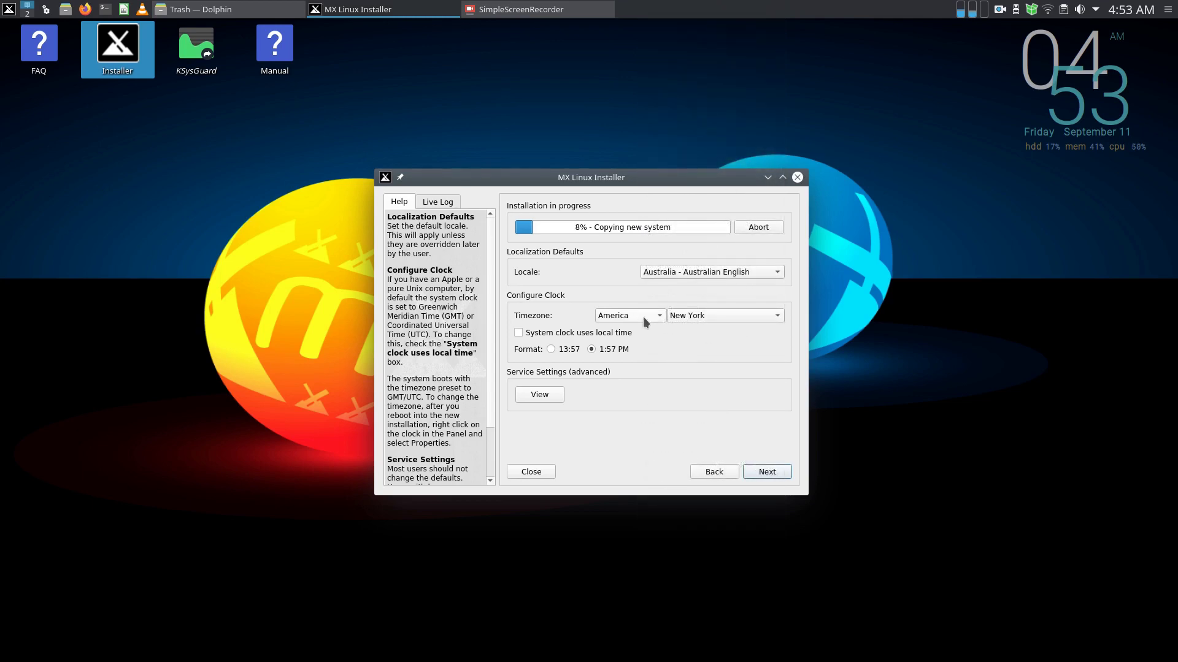
- Set the timezone to Australia/West and continue to the user account page
{"action": "left_click", "coordinate": [643, 316]}
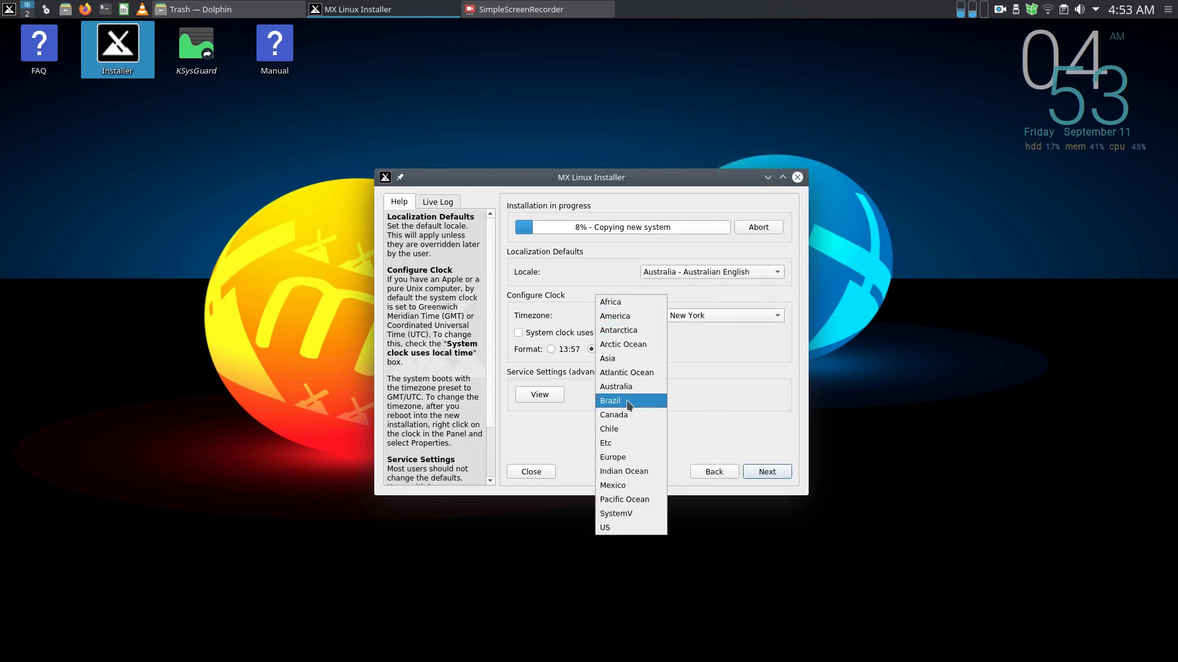
{"action": "left_click", "coordinate": [616, 386]}
{"action": "left_click", "coordinate": [744, 316]}
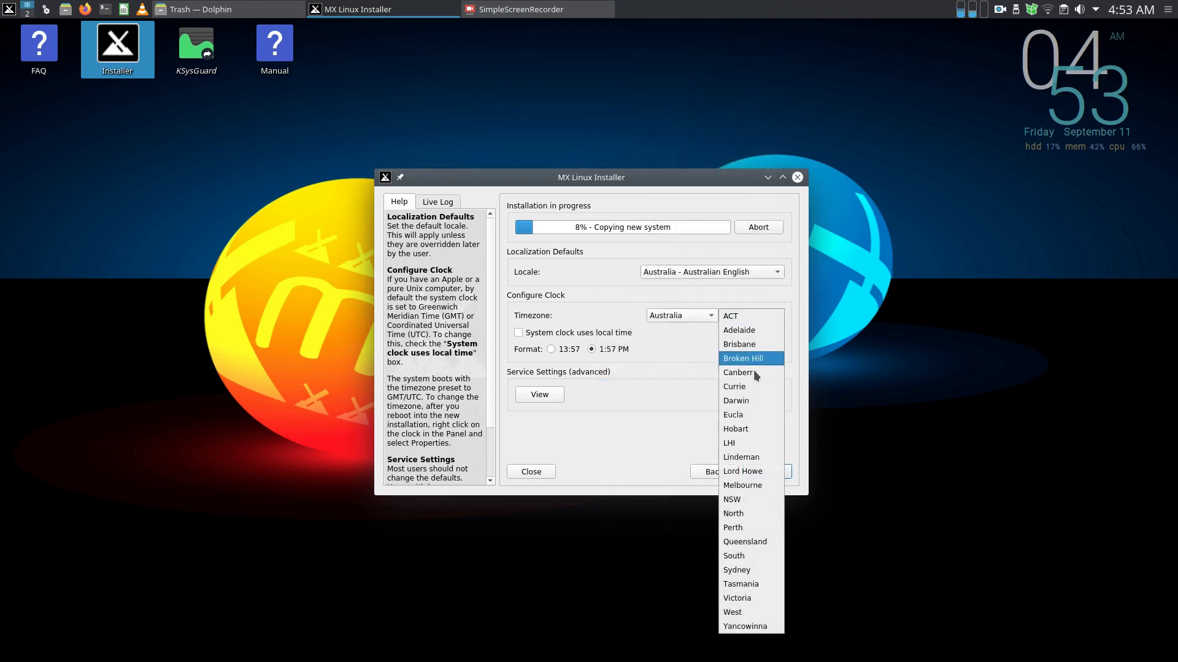
{"action": "left_click", "coordinate": [752, 617]}
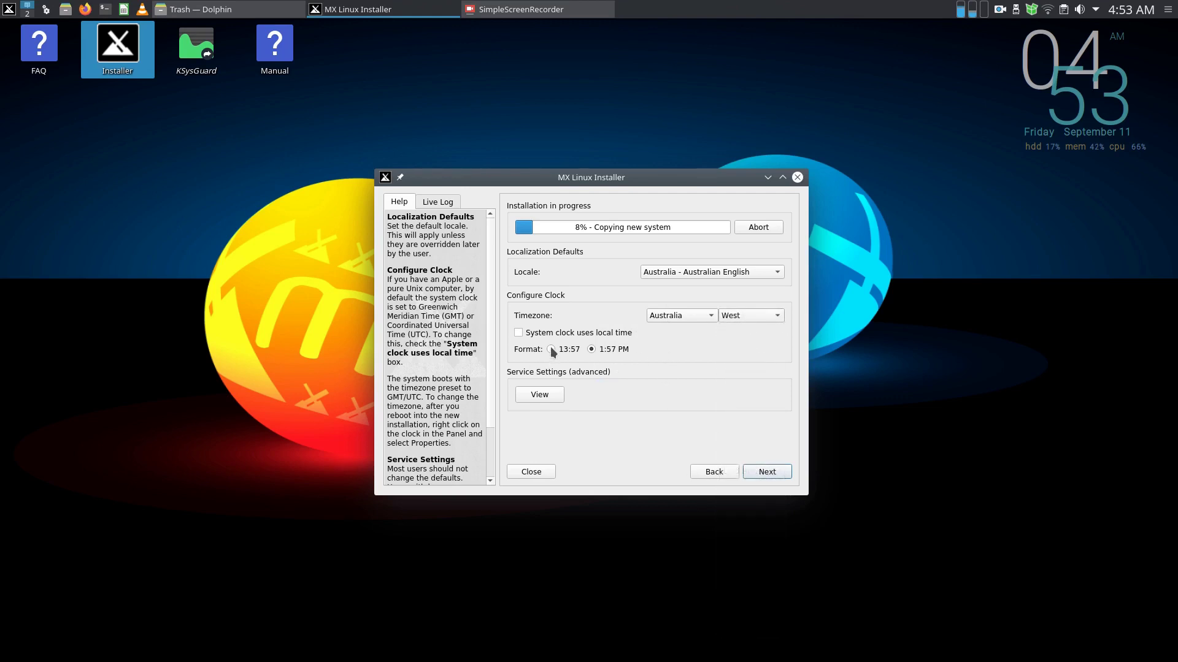
{"action": "left_click", "coordinate": [766, 472]}
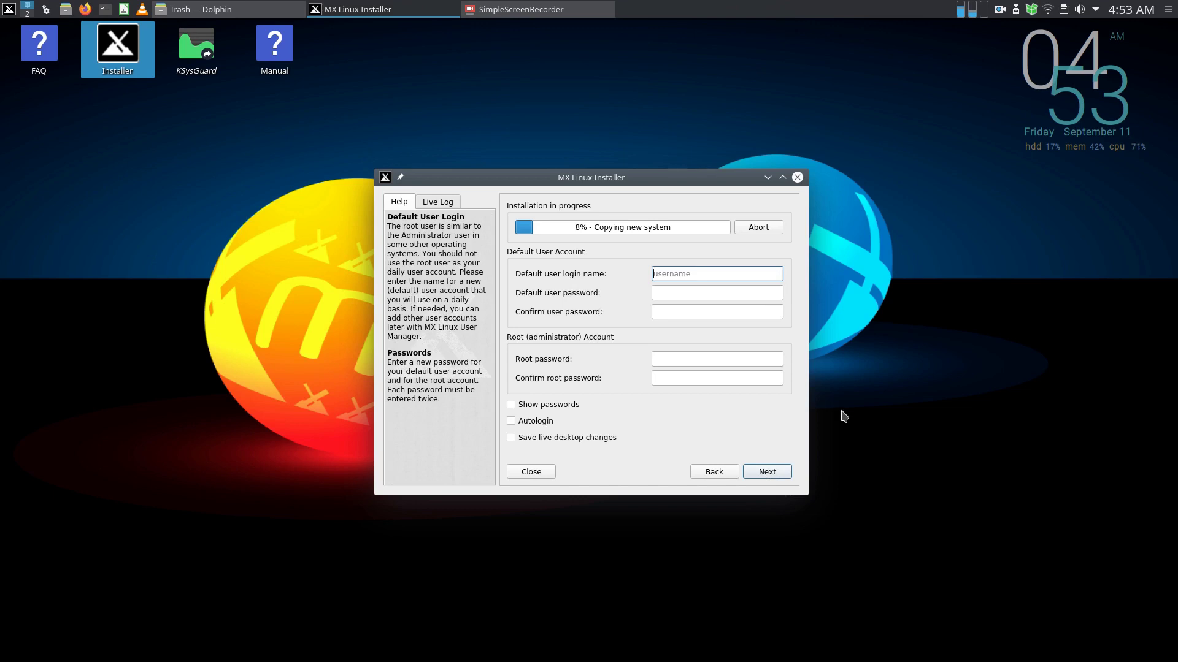
- Enter the login name, the user password twice and the root password, and enable Save live desktop changes
{"action": "type", "text": "colin"}
{"action": "key", "text": "Tab"}
{"action": "type", "text": "********"}
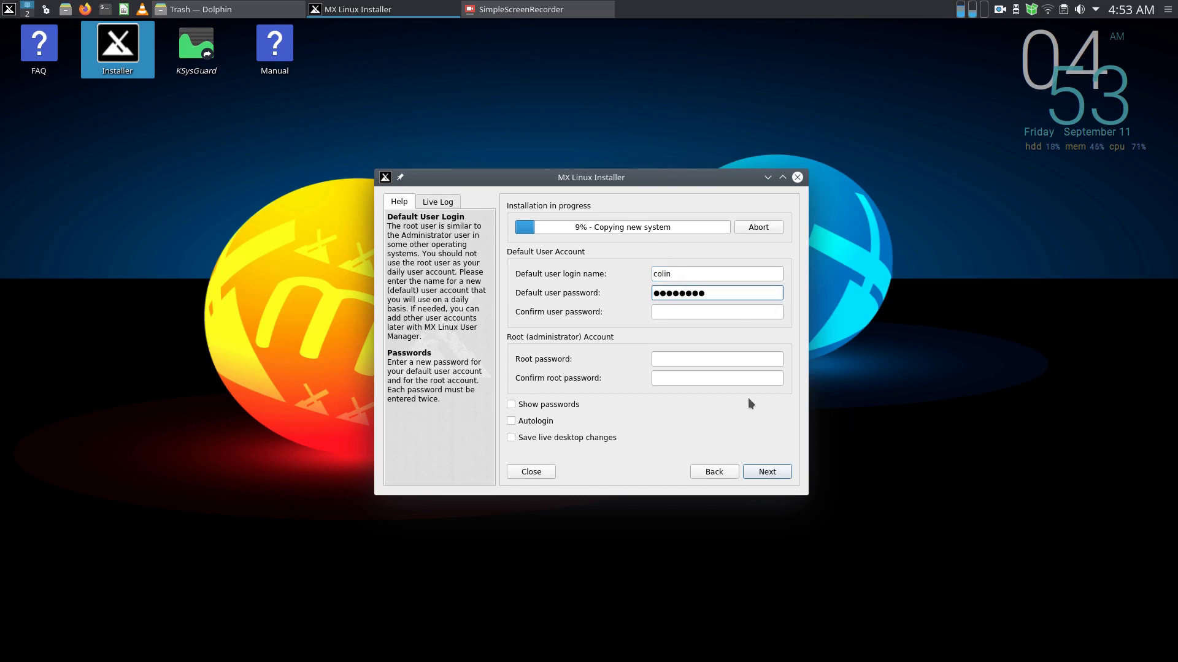
{"action": "key", "text": "Tab"}
{"action": "type", "text": "********"}
{"action": "key", "text": "Tab"}
{"action": "type", "text": "*******"}
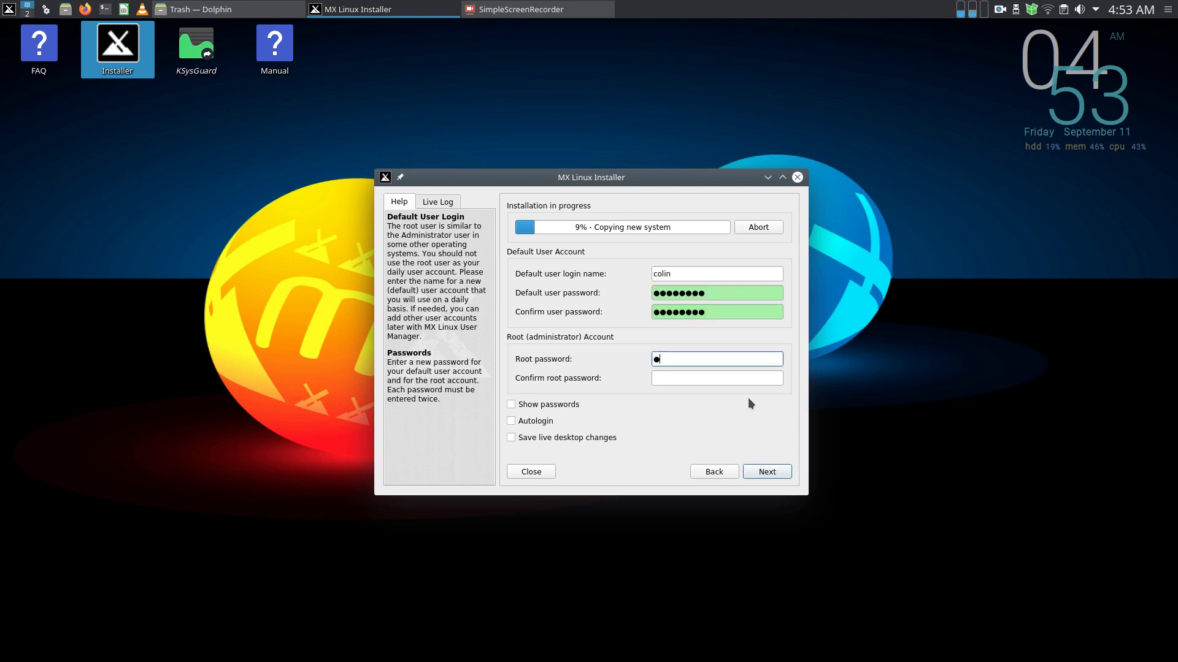
{"action": "type", "text": "*"}
{"action": "key", "text": "Tab"}
{"action": "type", "text": "********"}
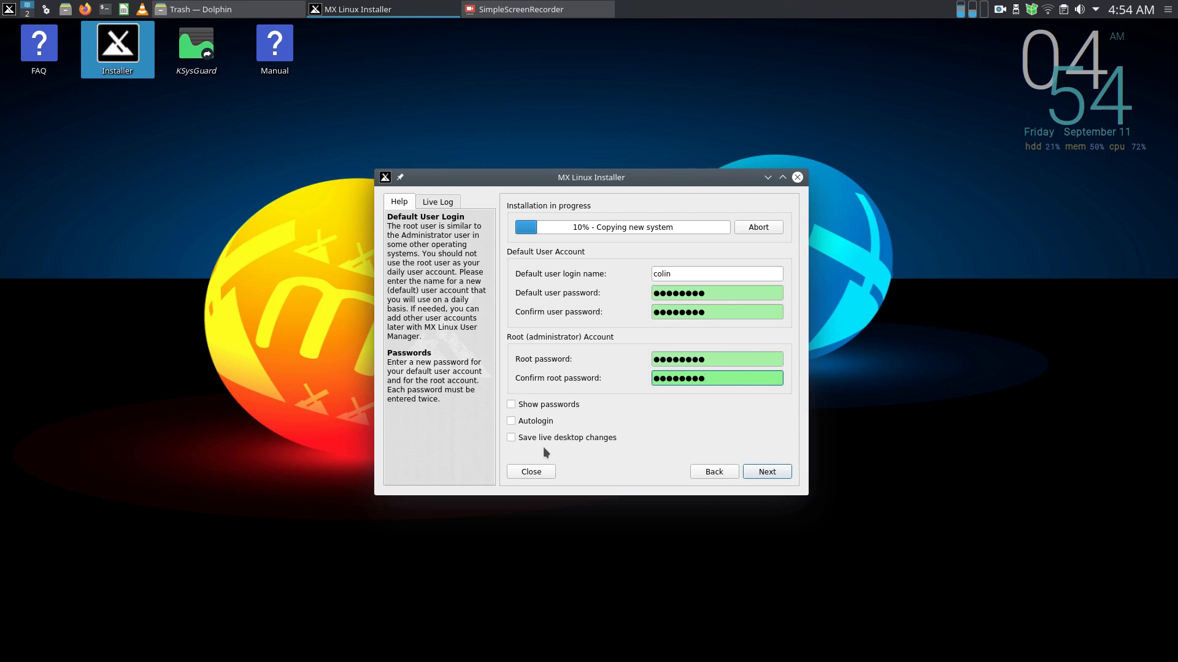
{"action": "left_click", "coordinate": [512, 438]}
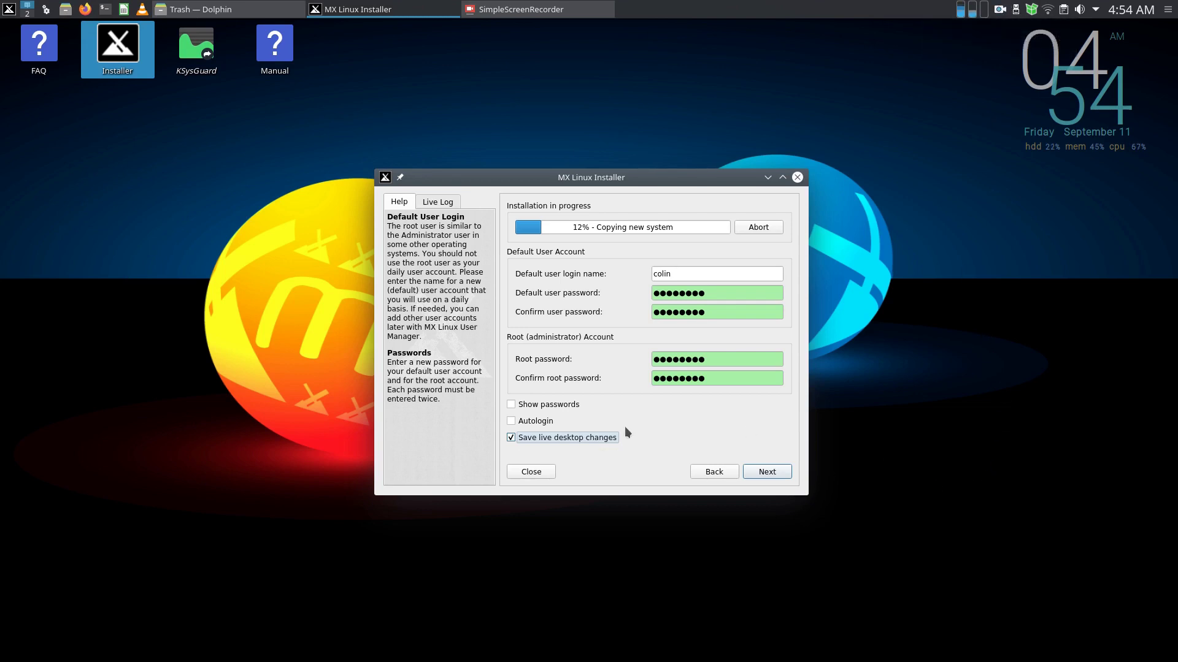
- Continue past the account settings and let the installation finish
{"action": "left_click", "coordinate": [776, 479]}
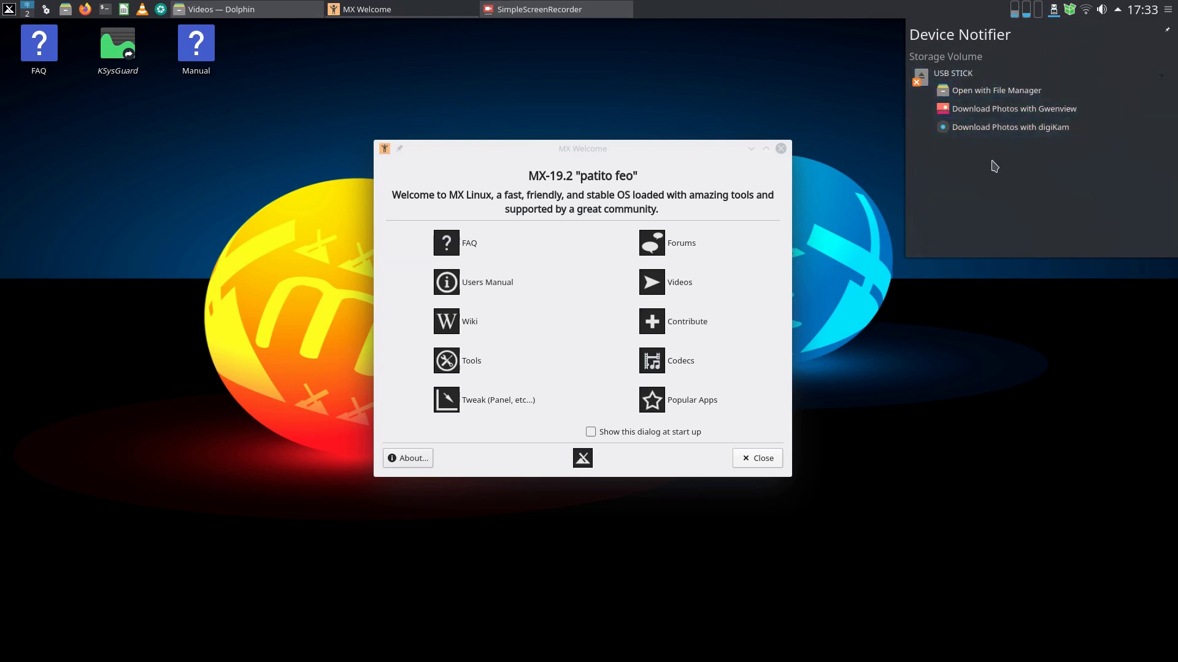
- Copy MX-19.2_KDE_x64.iso from the USB STICK and paste it into Downloads
{"action": "left_click", "coordinate": [1007, 92]}
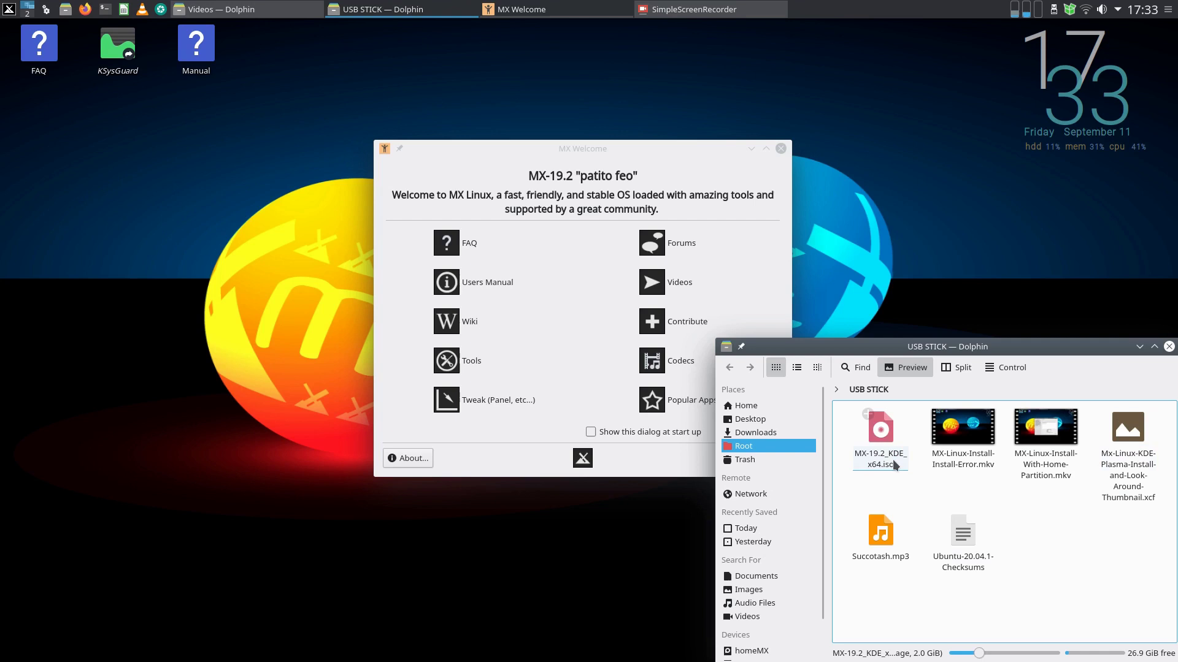
{"action": "left_click", "coordinate": [878, 434]}
{"action": "right_click", "coordinate": [878, 435]}
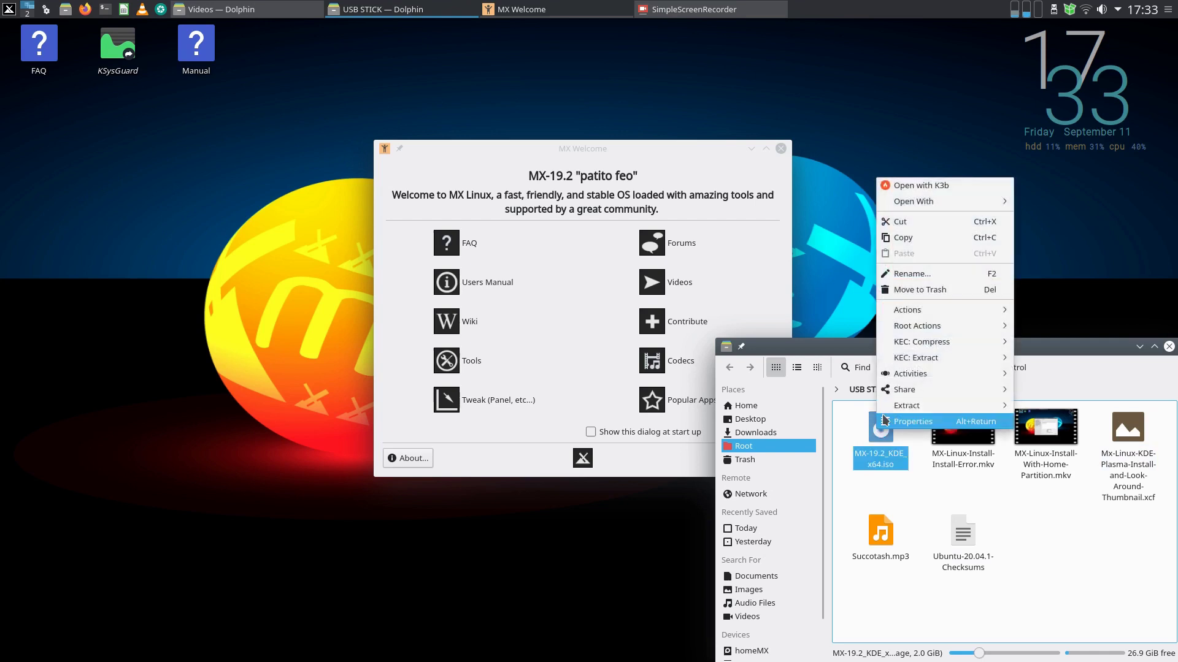
{"action": "left_click", "coordinate": [914, 243]}
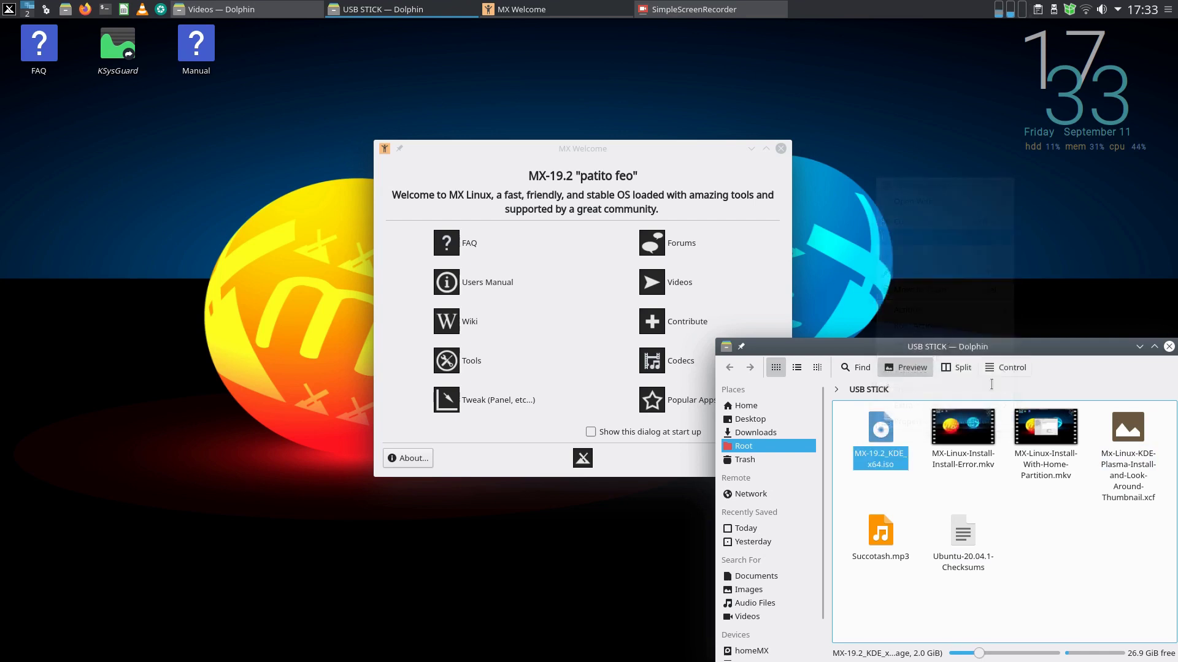
{"action": "left_click", "coordinate": [63, 10]}
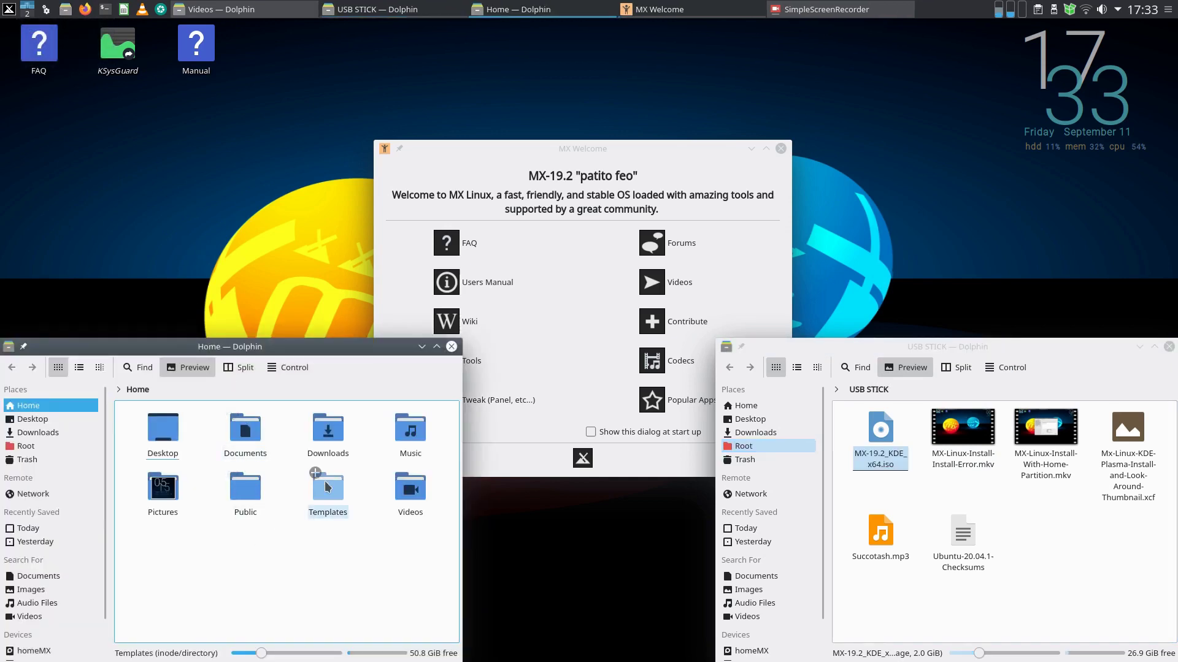
{"action": "left_click", "coordinate": [328, 437]}
{"action": "right_click", "coordinate": [224, 428]}
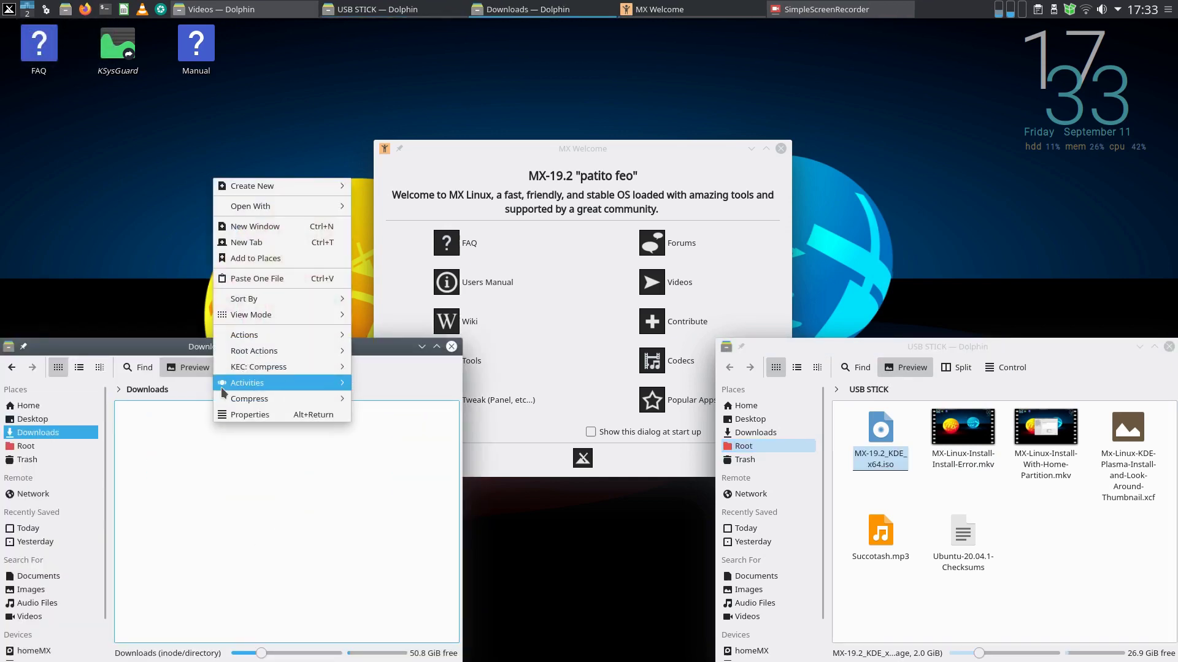
{"action": "left_click", "coordinate": [258, 279]}
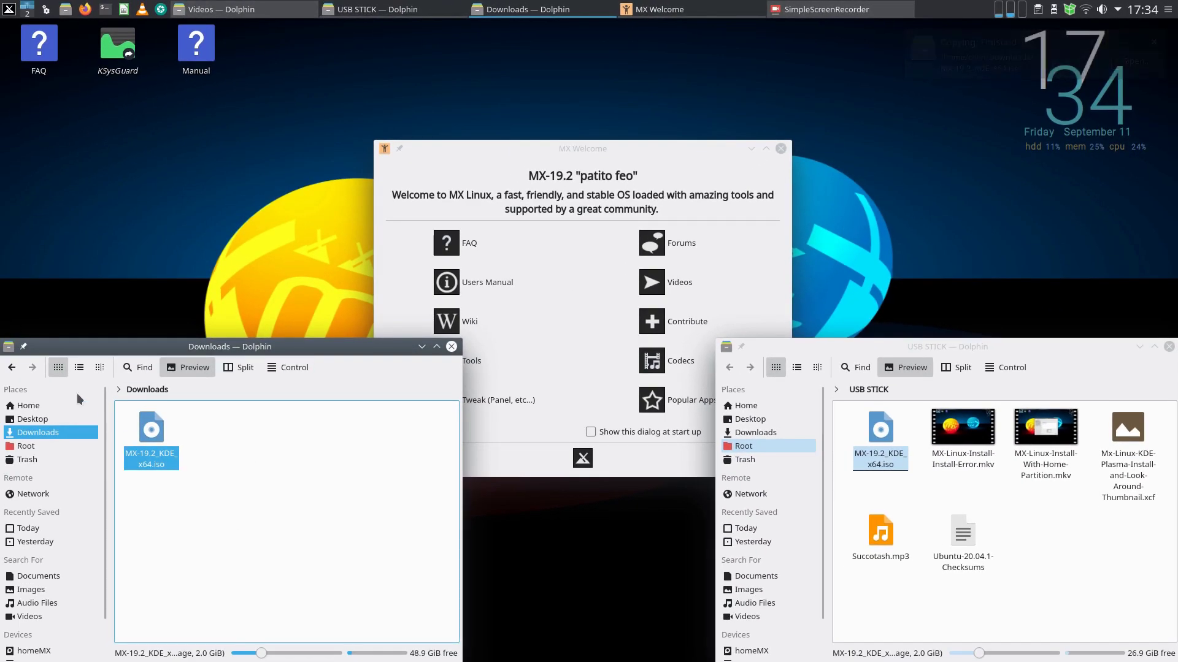
- Copy Ubuntu-20.04.1-Checksums from the USB stick into the Documents folder
{"action": "left_click", "coordinate": [12, 367]}
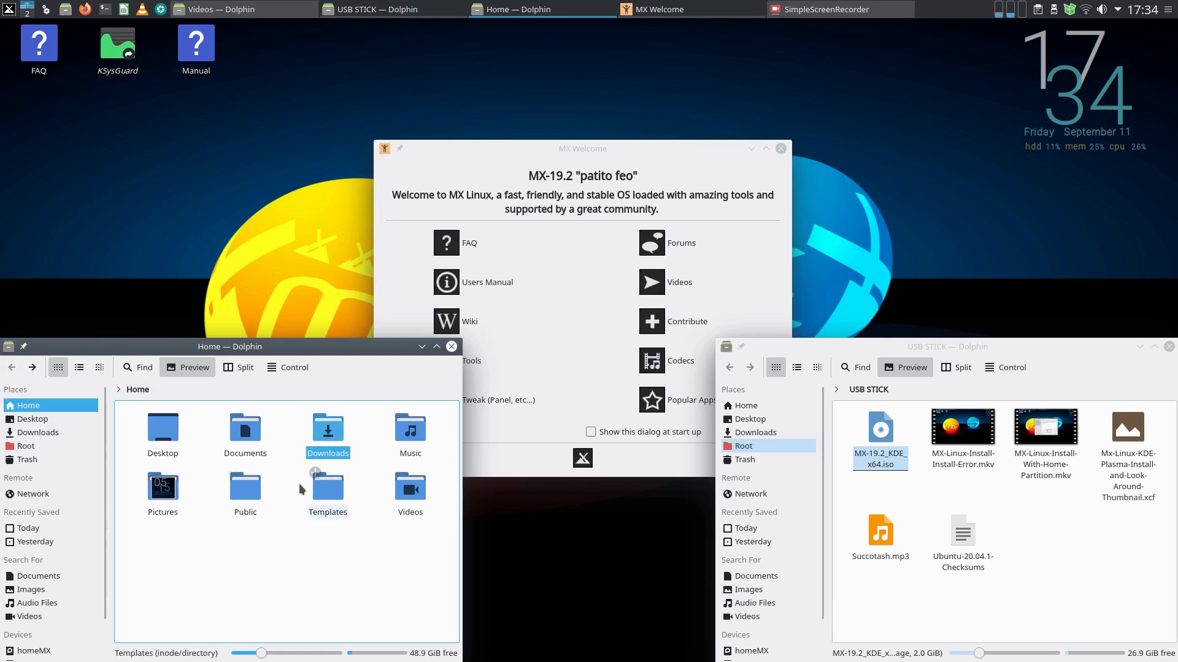
{"action": "double_click", "coordinate": [246, 429]}
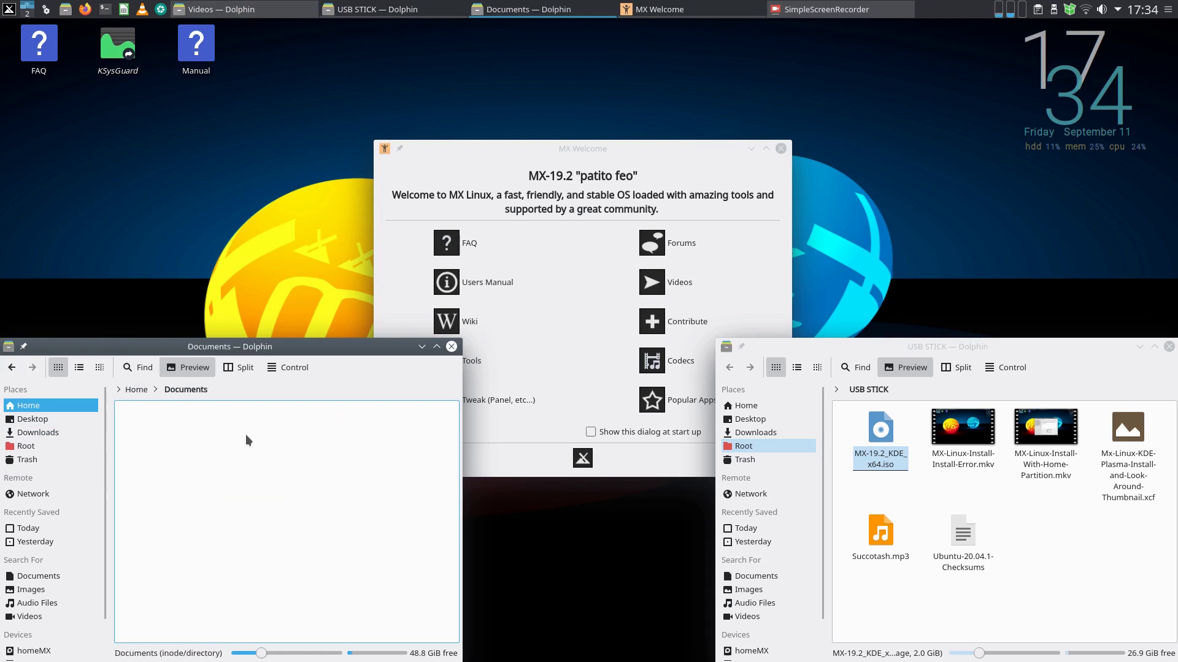
{"action": "right_click", "coordinate": [944, 523]}
{"action": "left_click", "coordinate": [984, 355]}
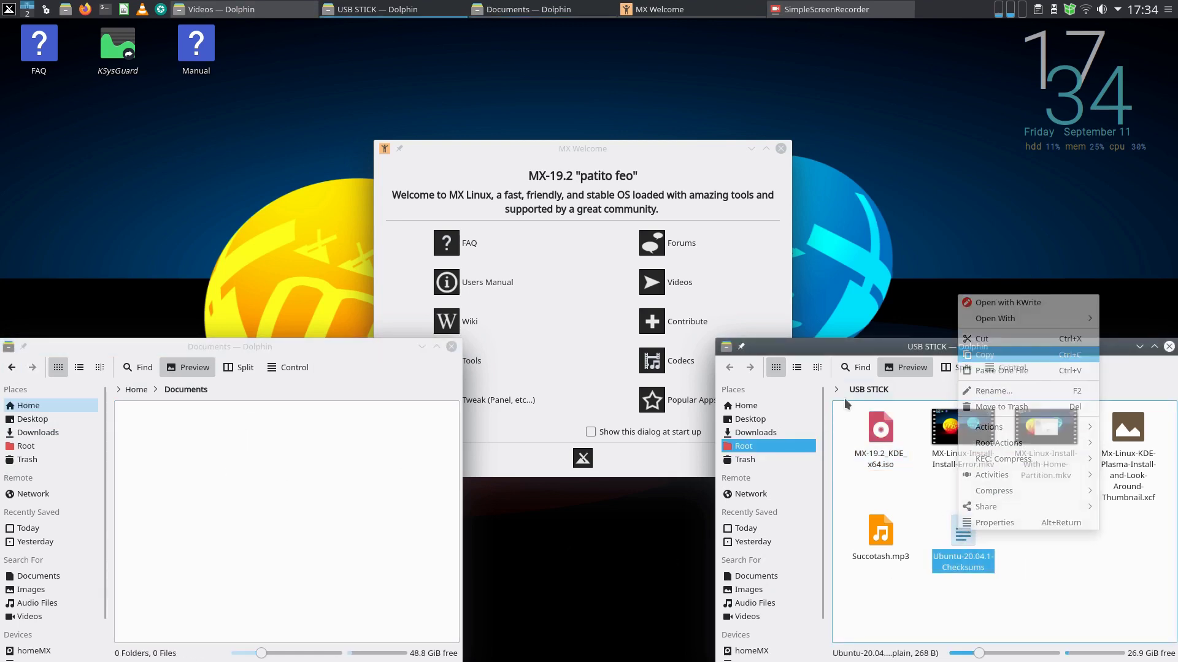
{"action": "right_click", "coordinate": [197, 466]}
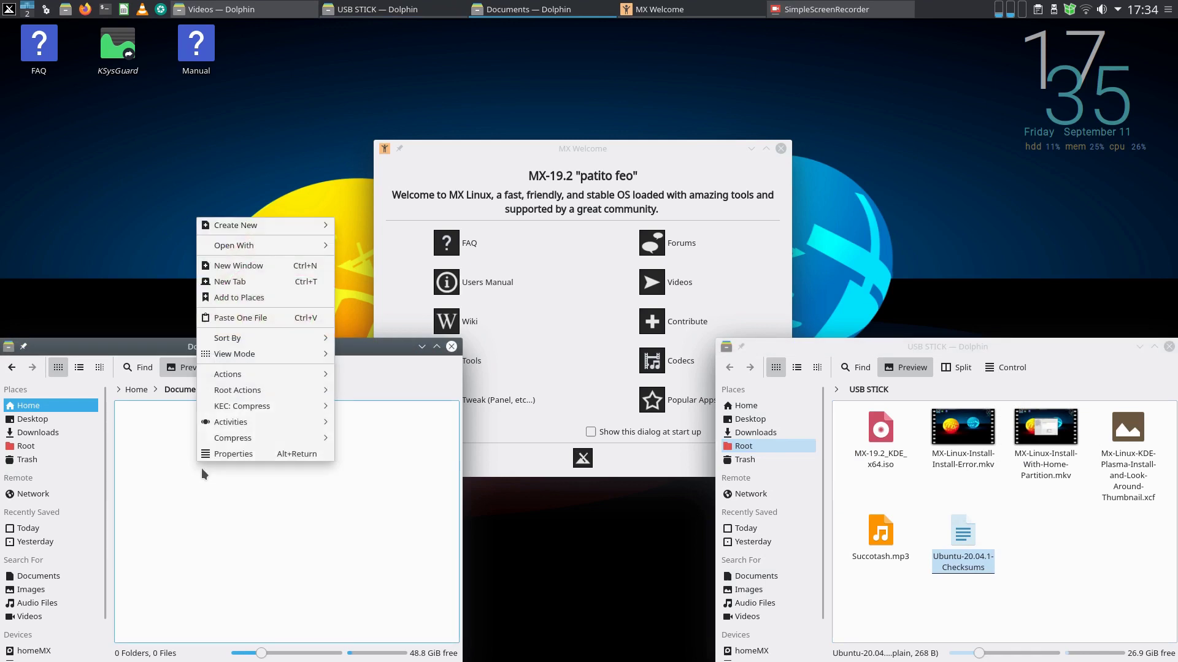
{"action": "left_click", "coordinate": [210, 318]}
- Copy the two MX-Linux-Install .mkv videos from the USB stick into Videos
{"action": "left_click", "coordinate": [28, 406]}
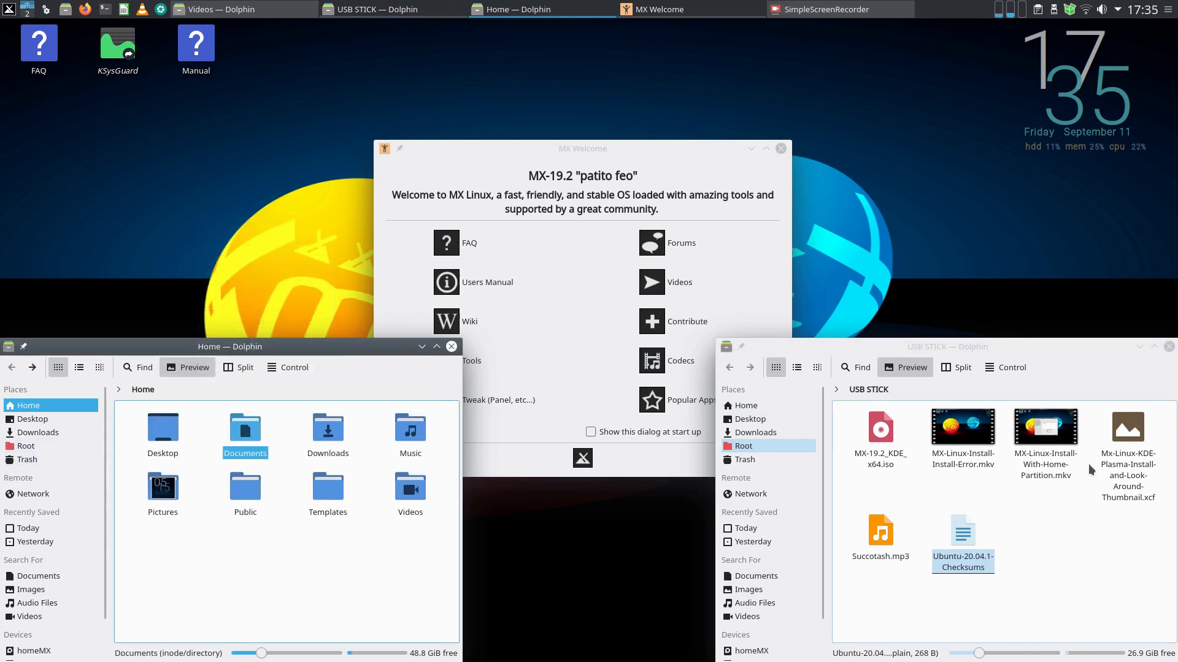
{"action": "left_click", "coordinate": [1088, 463]}
{"action": "right_click", "coordinate": [954, 421]}
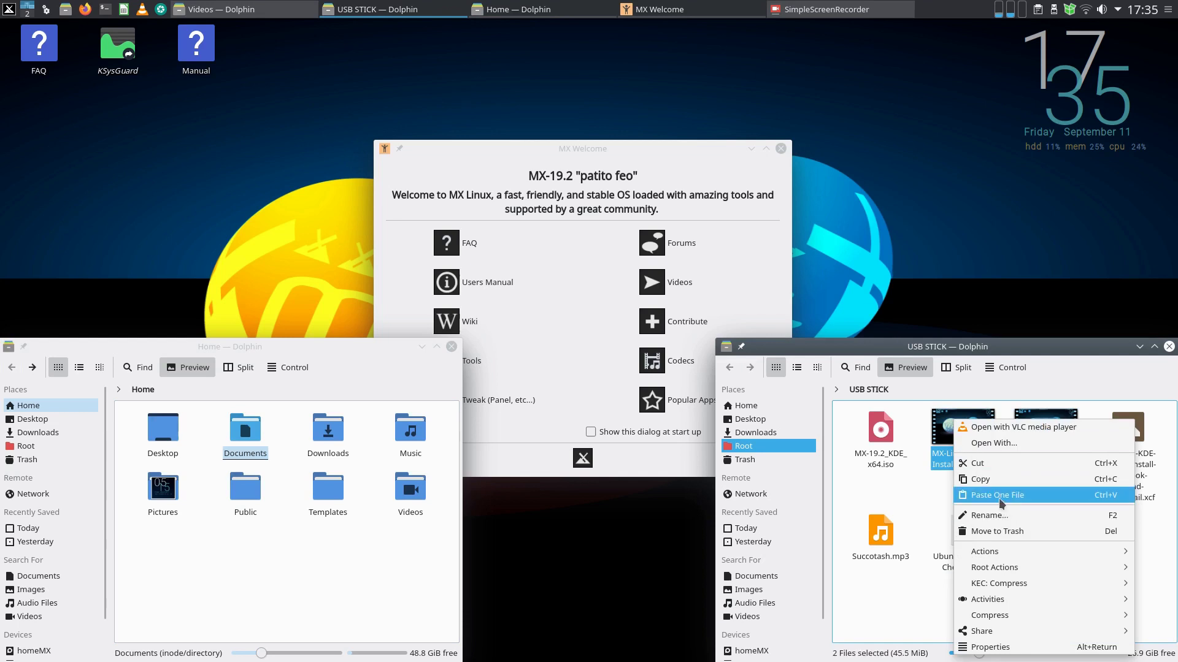
{"action": "left_click", "coordinate": [987, 480]}
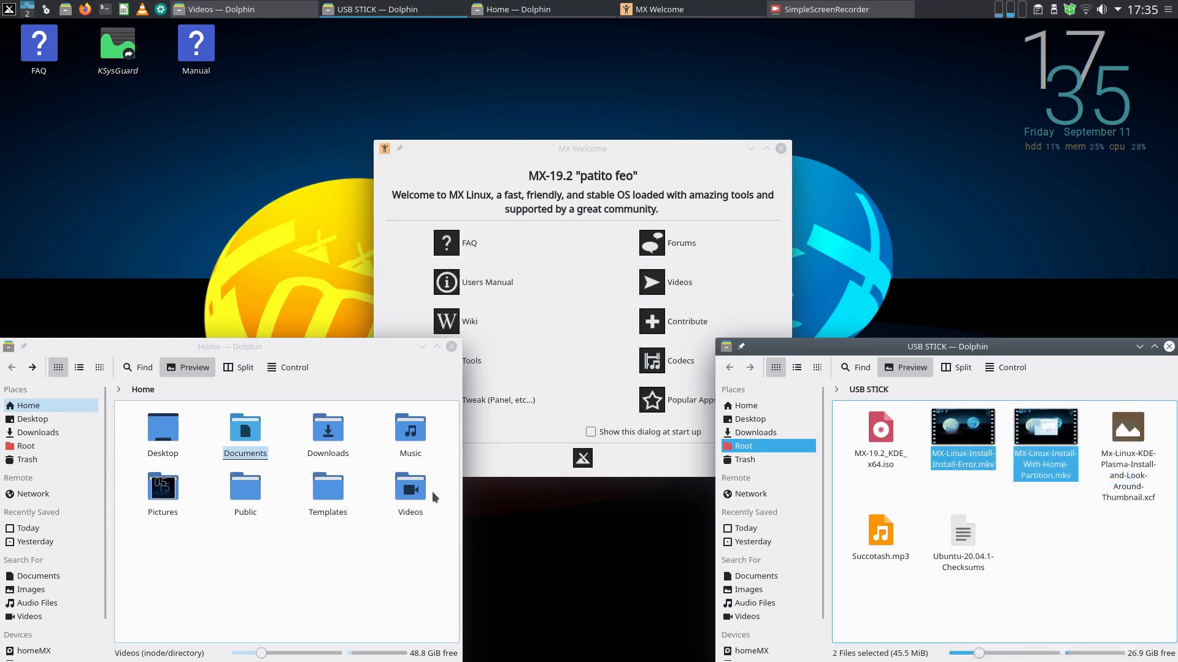
{"action": "left_click", "coordinate": [415, 491]}
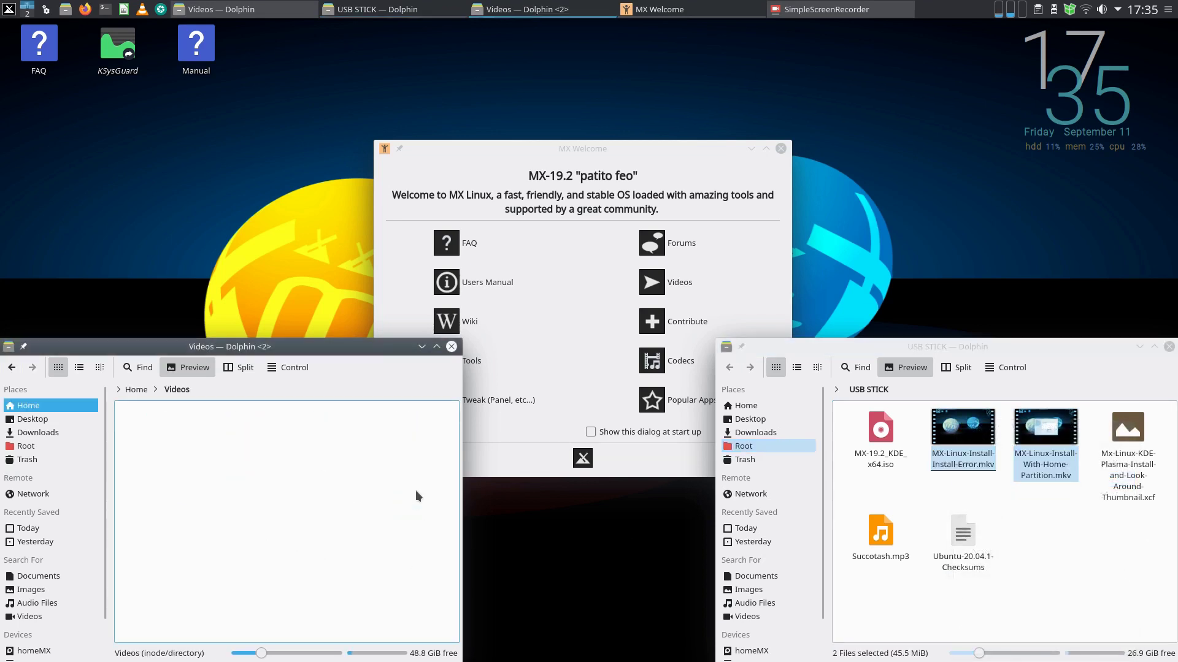
{"action": "right_click", "coordinate": [336, 445]}
{"action": "mouse_move", "coordinate": [353, 338]}
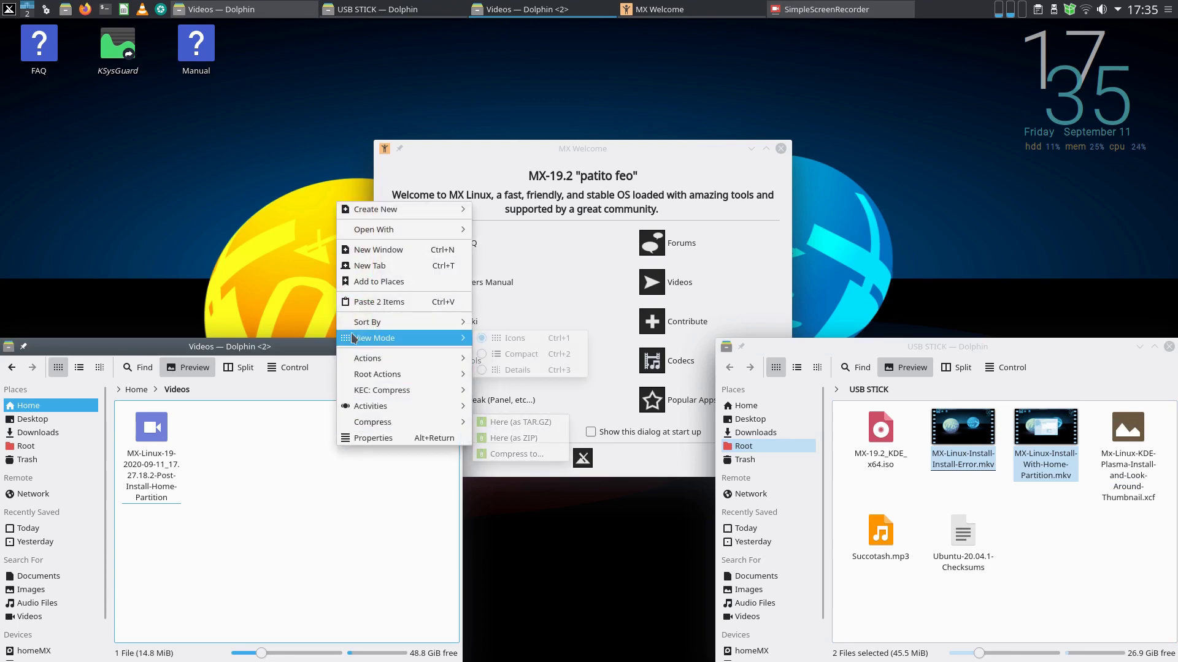
{"action": "left_click", "coordinate": [374, 302]}
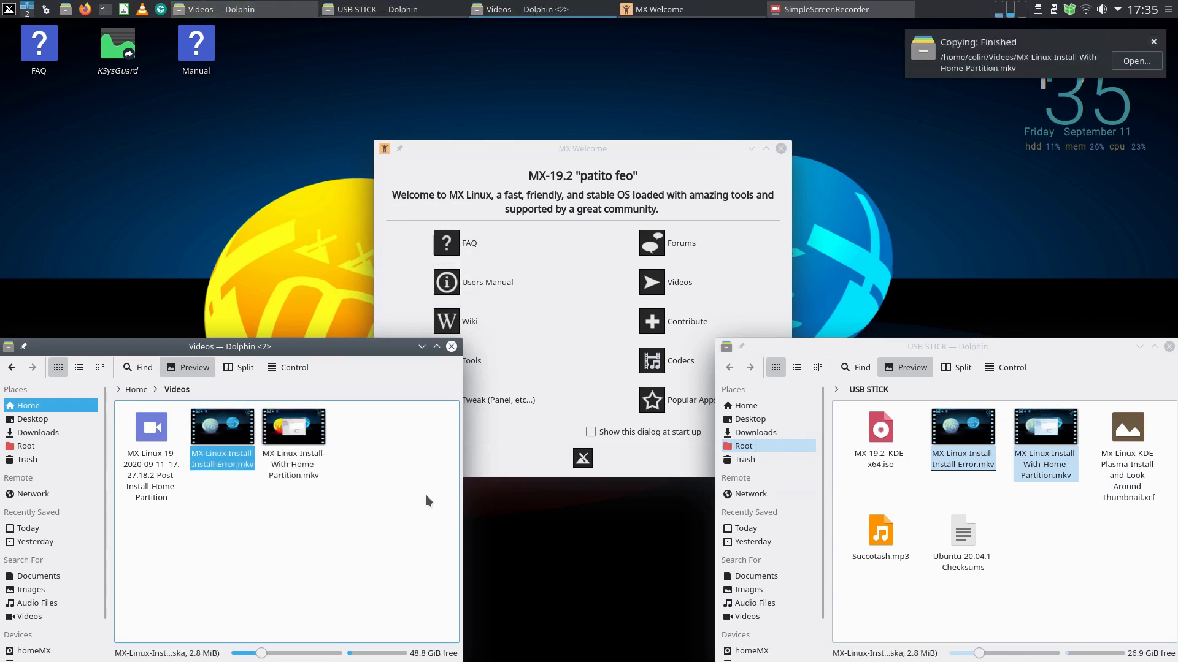
- Copy Succotash.mp3 from the USB stick into the Music folder
{"action": "key", "text": "BackSpace"}
{"action": "double_click", "coordinate": [410, 423]}
{"action": "right_click", "coordinate": [888, 538]}
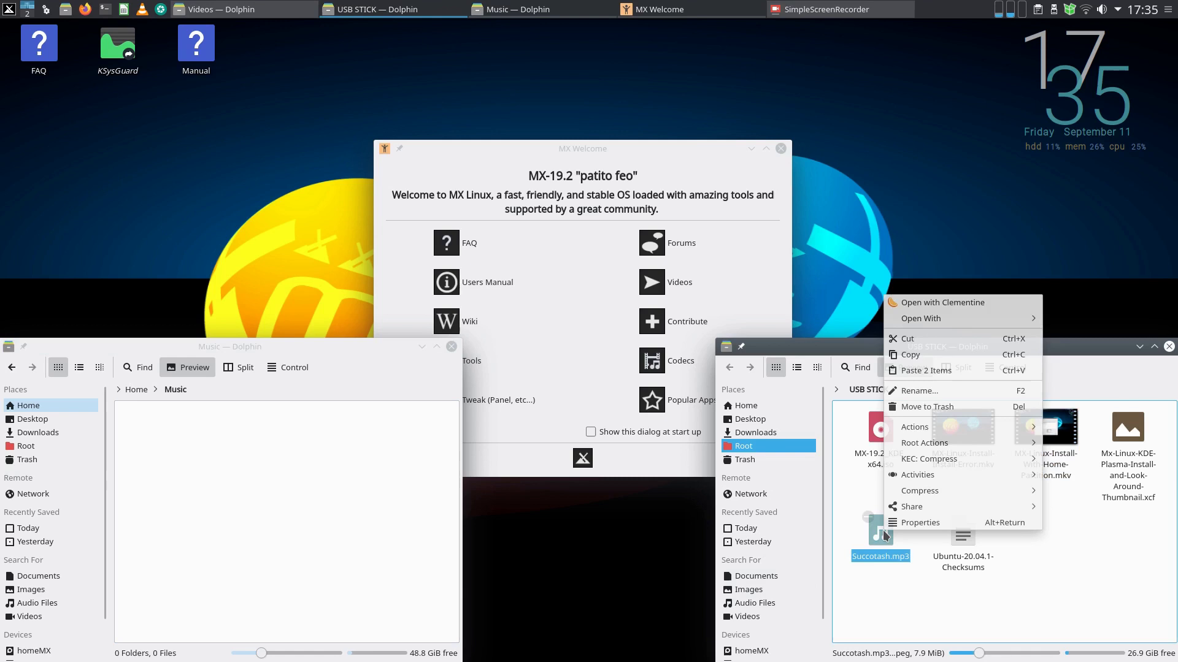
{"action": "left_click", "coordinate": [918, 357]}
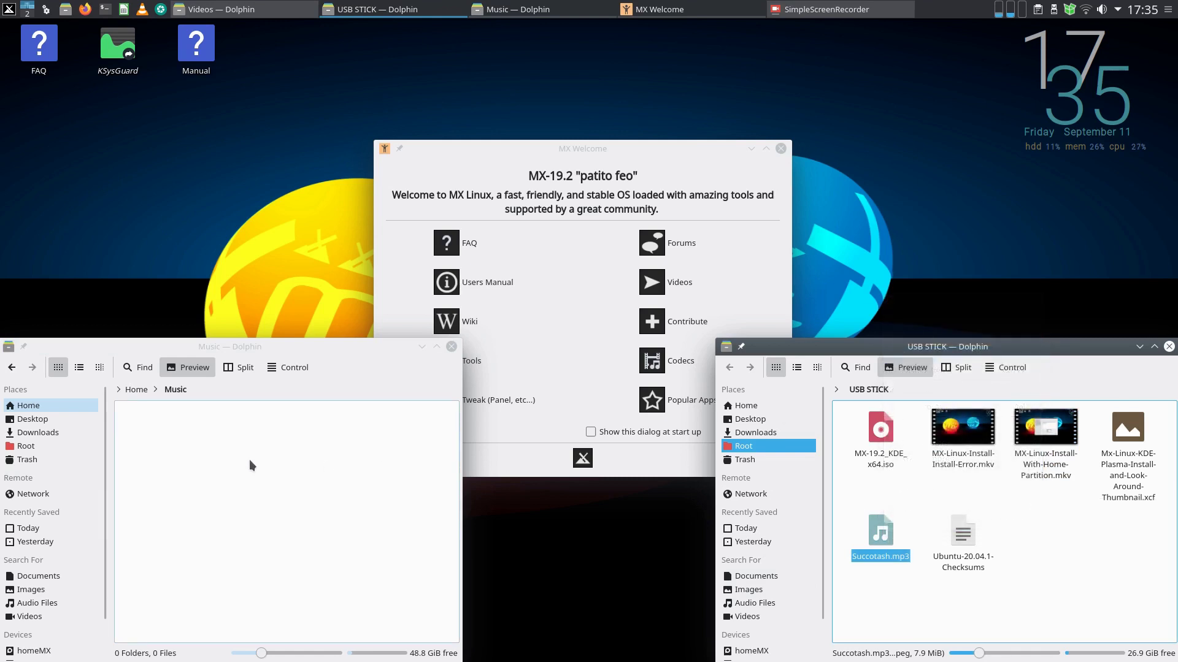
{"action": "right_click", "coordinate": [252, 465]}
{"action": "left_click", "coordinate": [270, 316]}
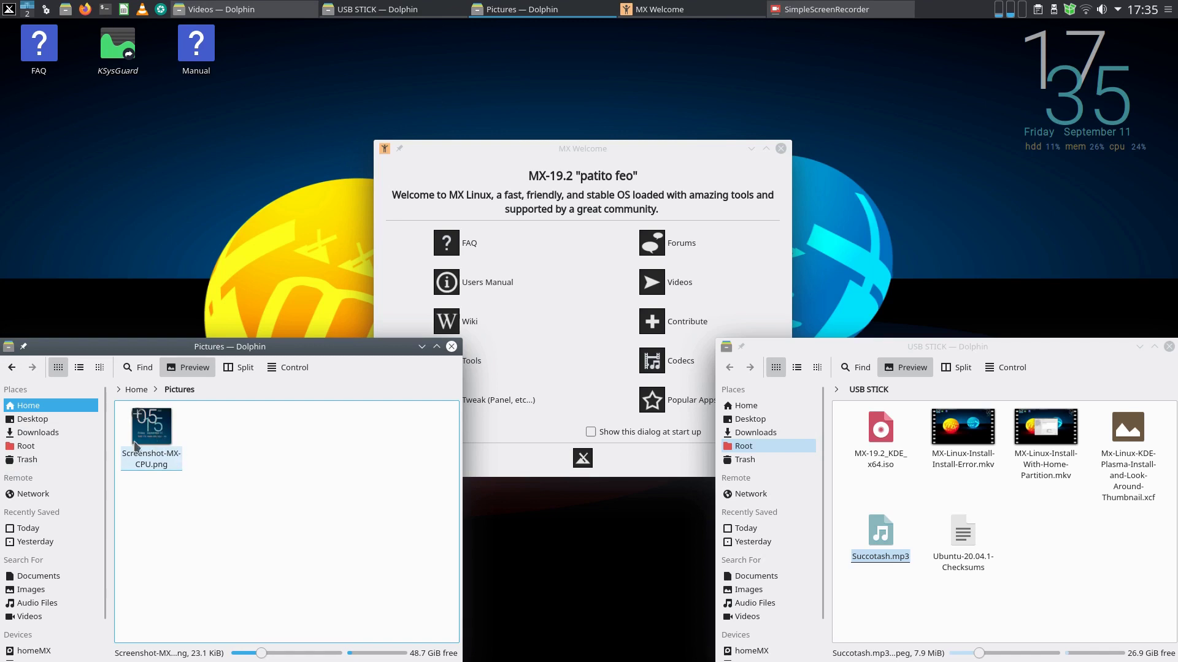
- View Screenshot-MX-CPU.png in Gwenview centred on screen, then close it
{"action": "left_click", "coordinate": [256, 499]}
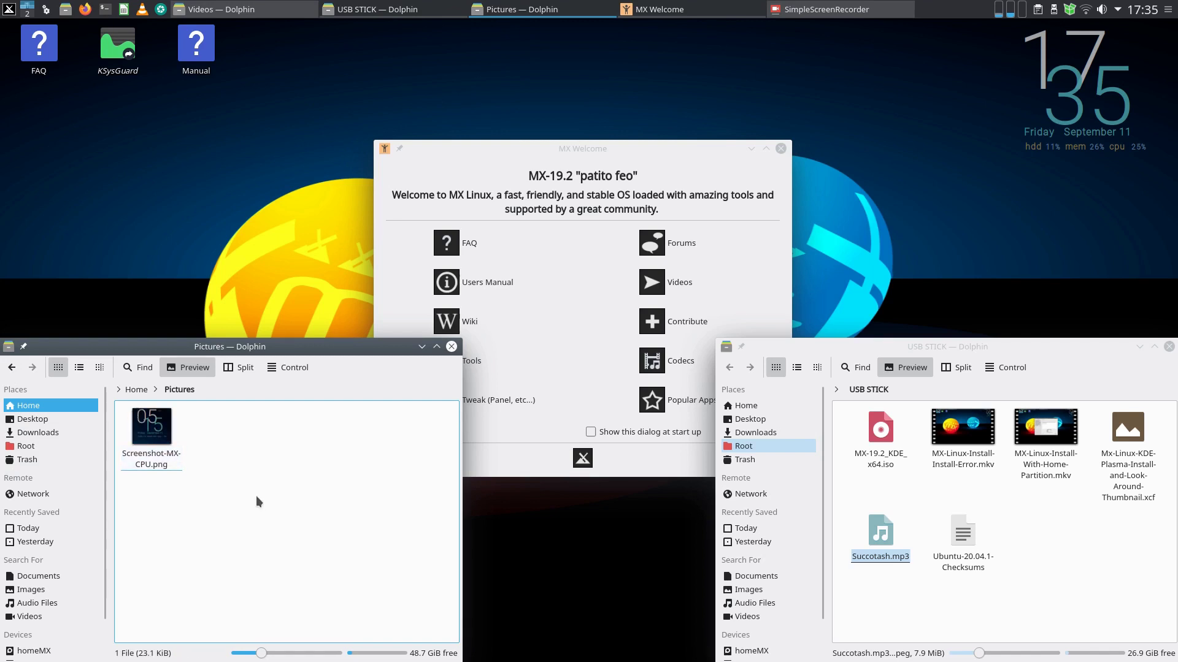
{"action": "double_click", "coordinate": [152, 432]}
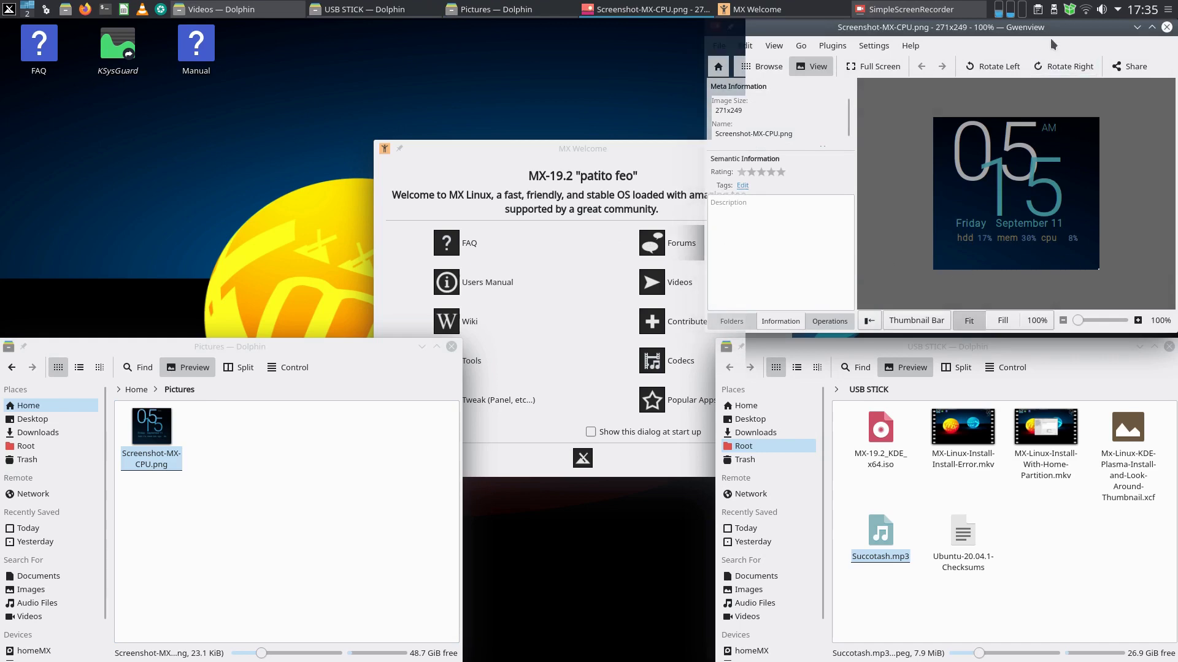
{"action": "left_click_drag", "start_coordinate": [1111, 225], "coordinate": [677, 403]}
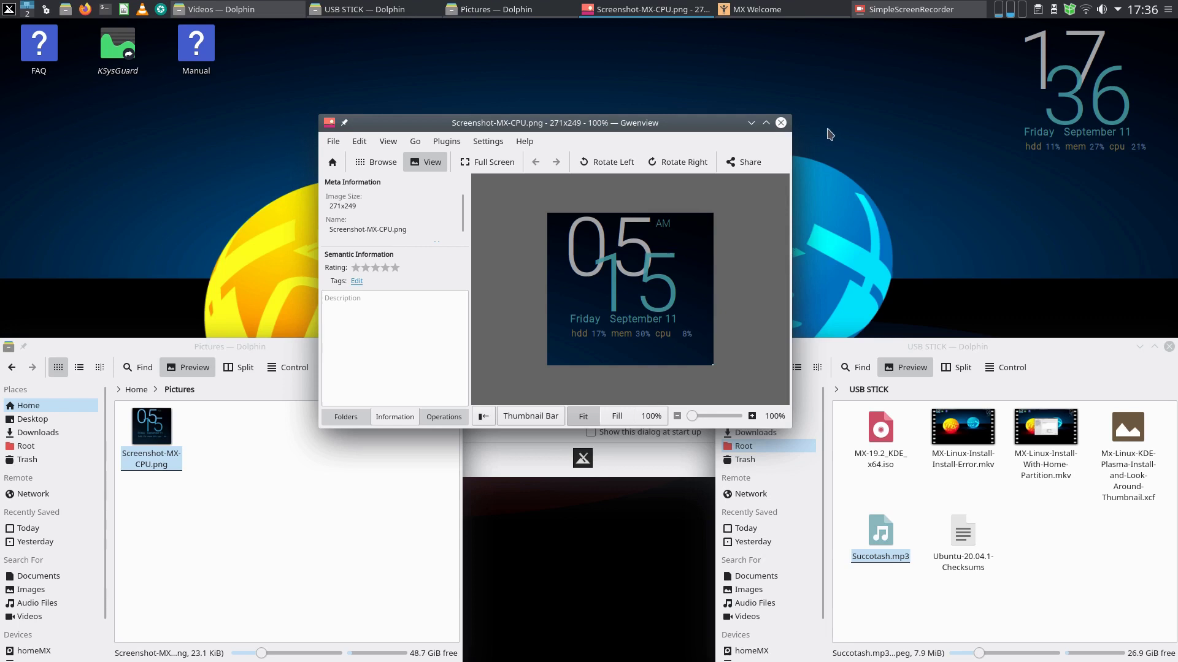
{"action": "left_click", "coordinate": [780, 122]}
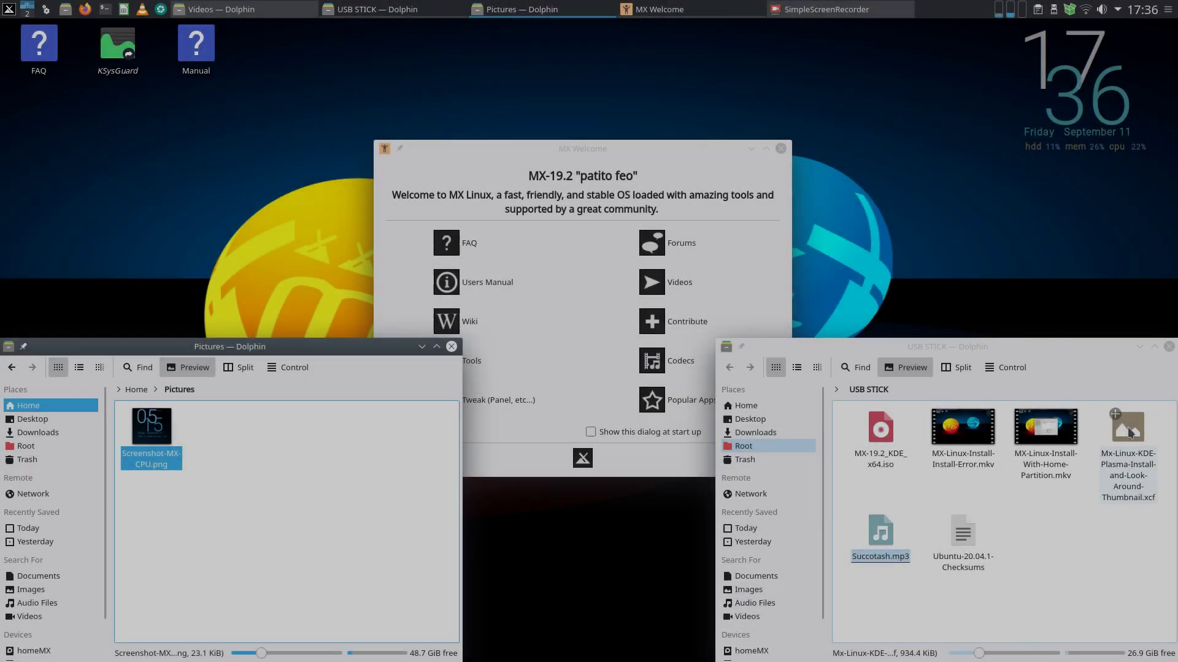
- Copy the Plasma install thumbnail .xcf file from the USB stick into Pictures
{"action": "right_click", "coordinate": [1128, 428]}
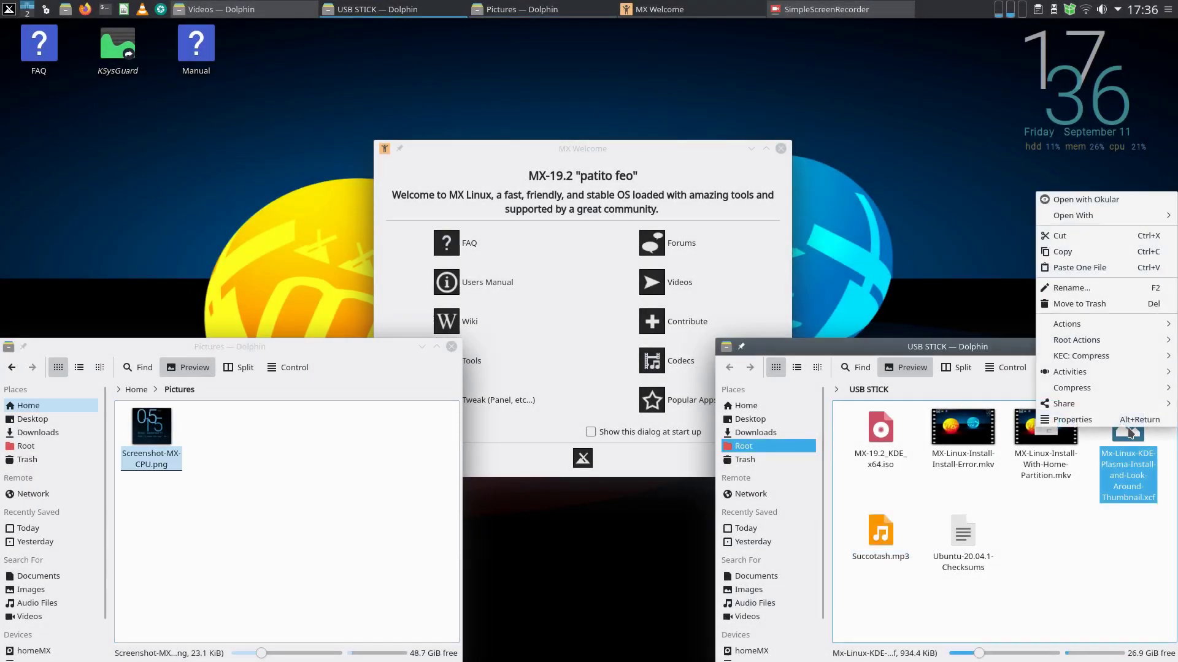
{"action": "left_click", "coordinate": [1068, 249]}
{"action": "right_click", "coordinate": [237, 449]}
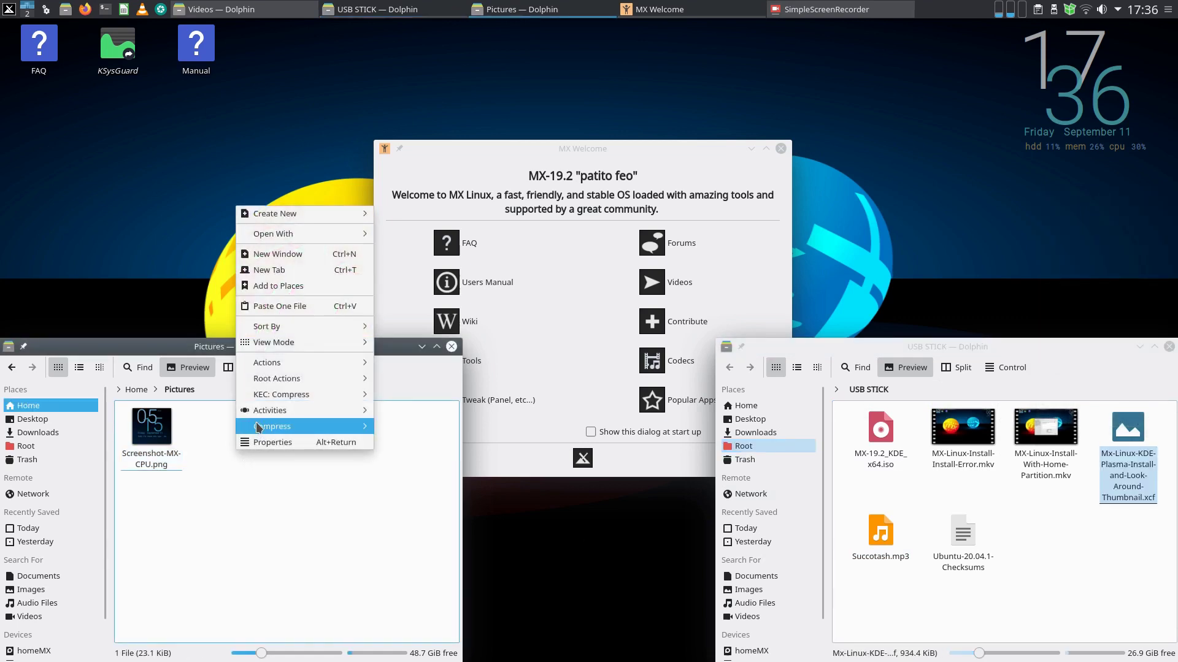
{"action": "left_click", "coordinate": [259, 306]}
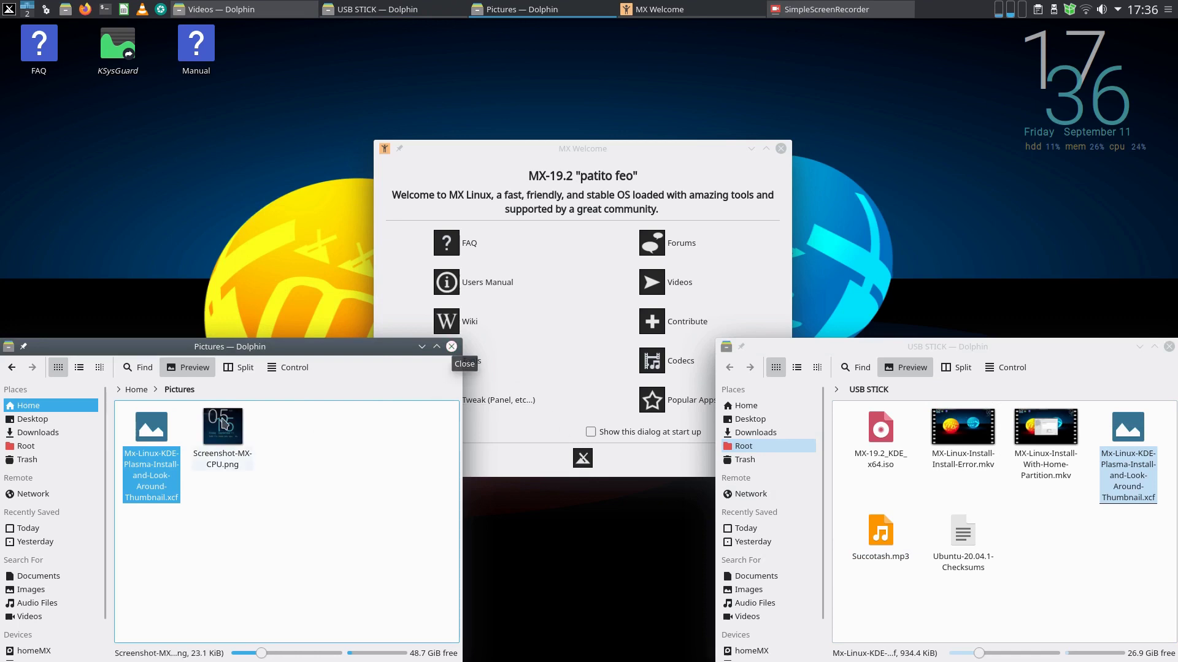
- Check Documents, Downloads, Music, Pictures and Videos for restored files, then close the Home window
{"action": "left_click", "coordinate": [11, 366]}
{"action": "left_click", "coordinate": [251, 440]}
{"action": "double_click", "coordinate": [252, 439]}
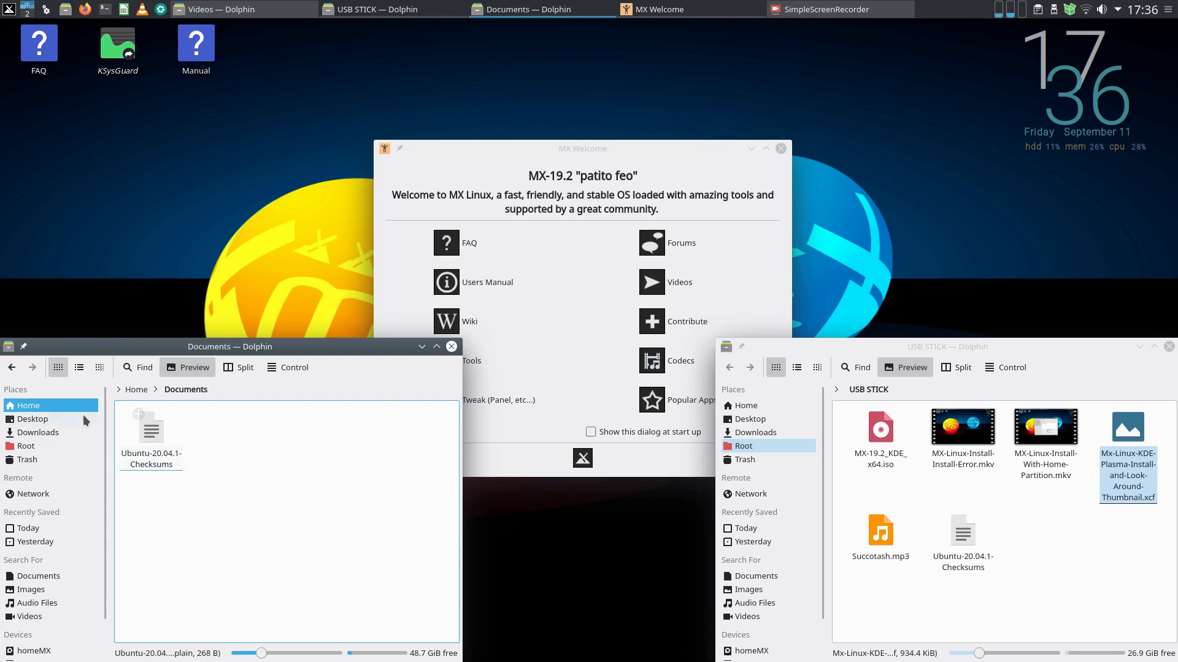
{"action": "left_click", "coordinate": [11, 367]}
{"action": "double_click", "coordinate": [328, 429]}
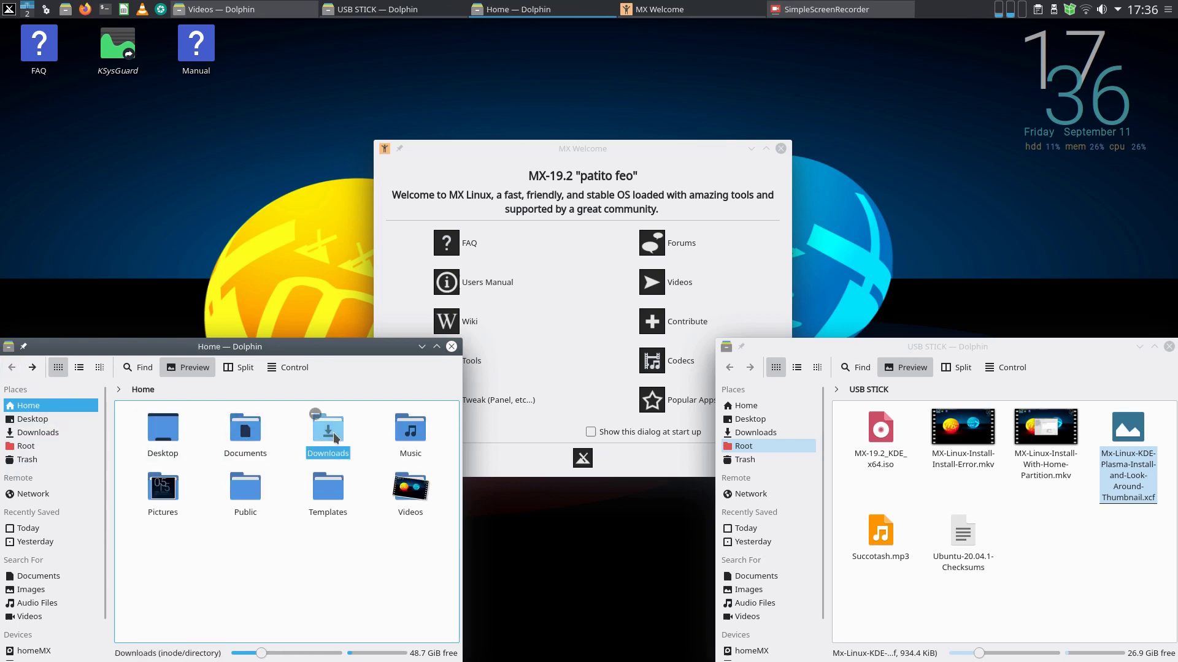
{"action": "left_click", "coordinate": [12, 367]}
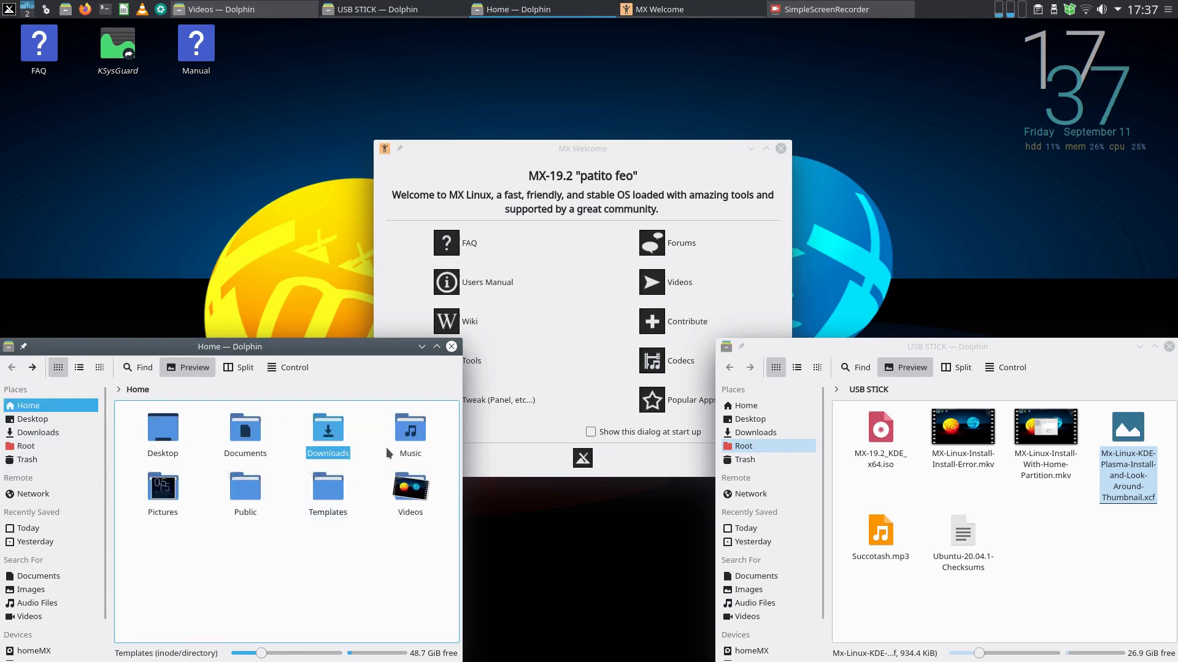
{"action": "double_click", "coordinate": [410, 429]}
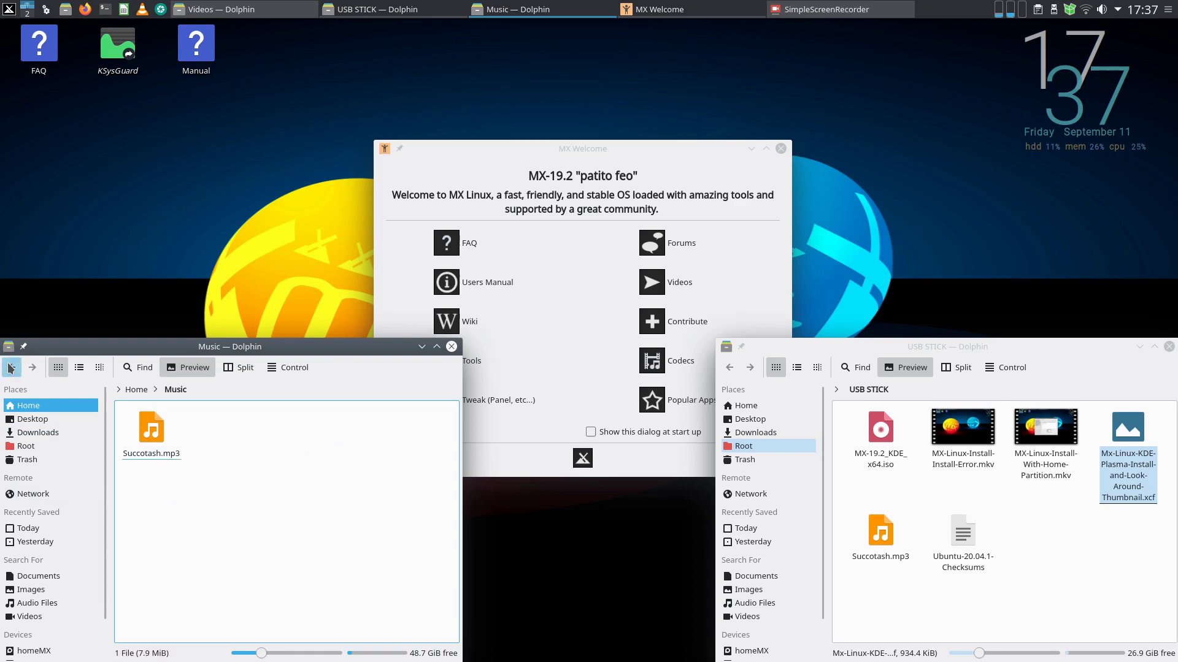
{"action": "left_click", "coordinate": [12, 366]}
{"action": "left_click", "coordinate": [158, 496]}
{"action": "double_click", "coordinate": [159, 496]}
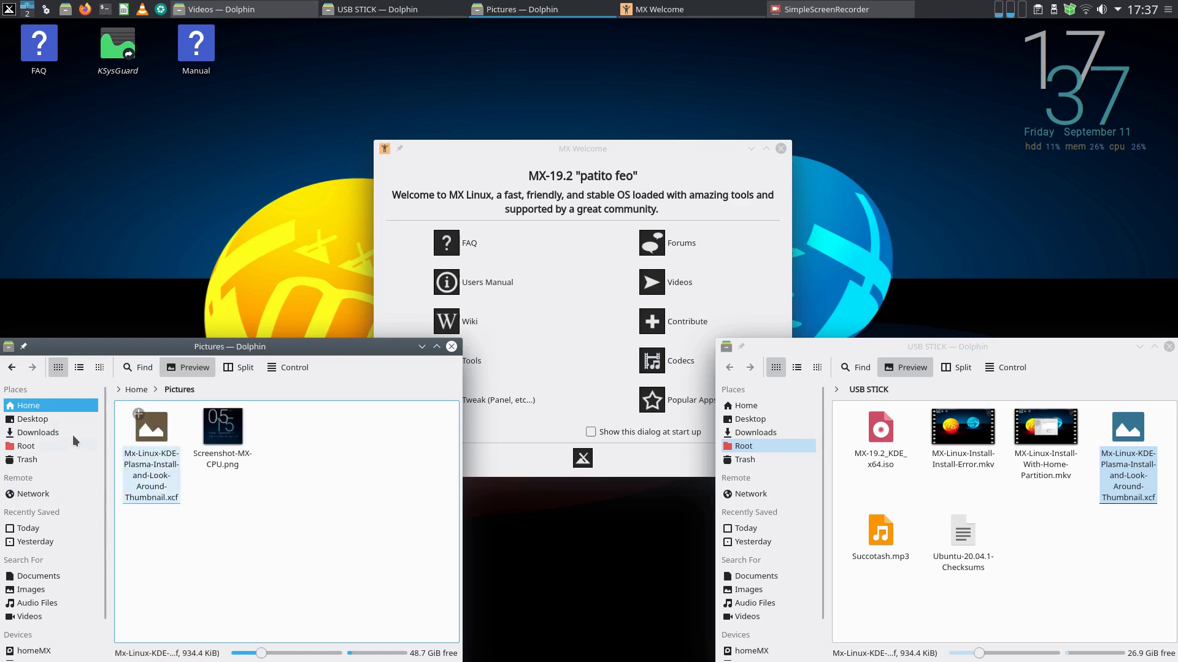
{"action": "left_click", "coordinate": [11, 367]}
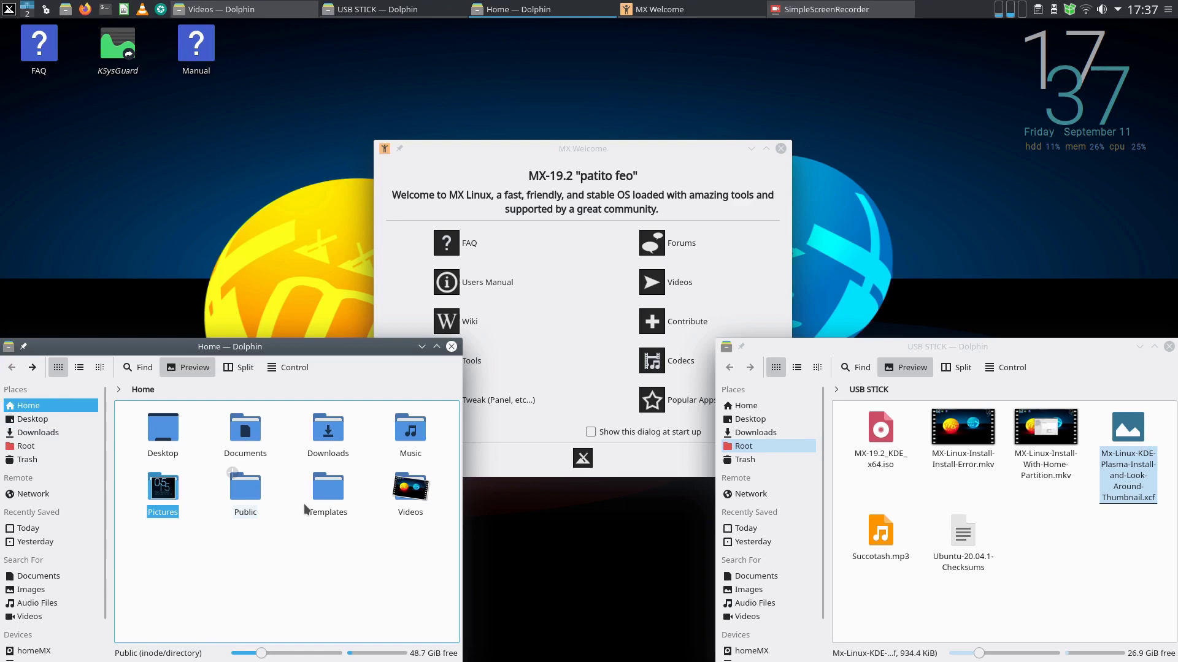
{"action": "double_click", "coordinate": [410, 488]}
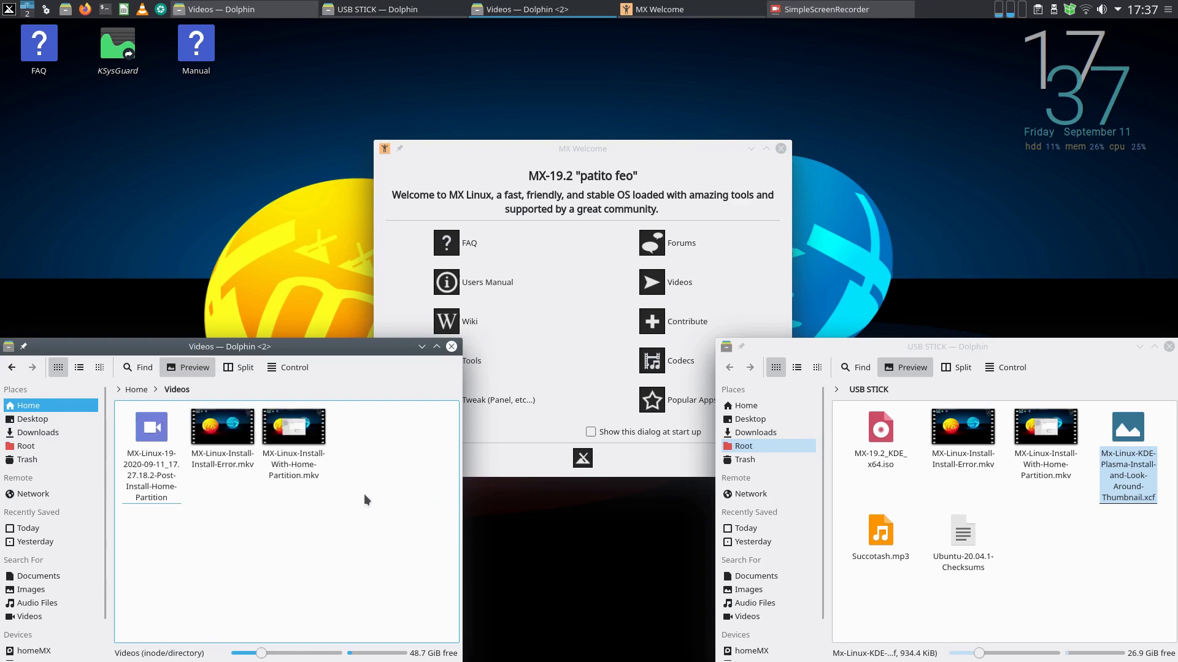
{"action": "left_click", "coordinate": [11, 367]}
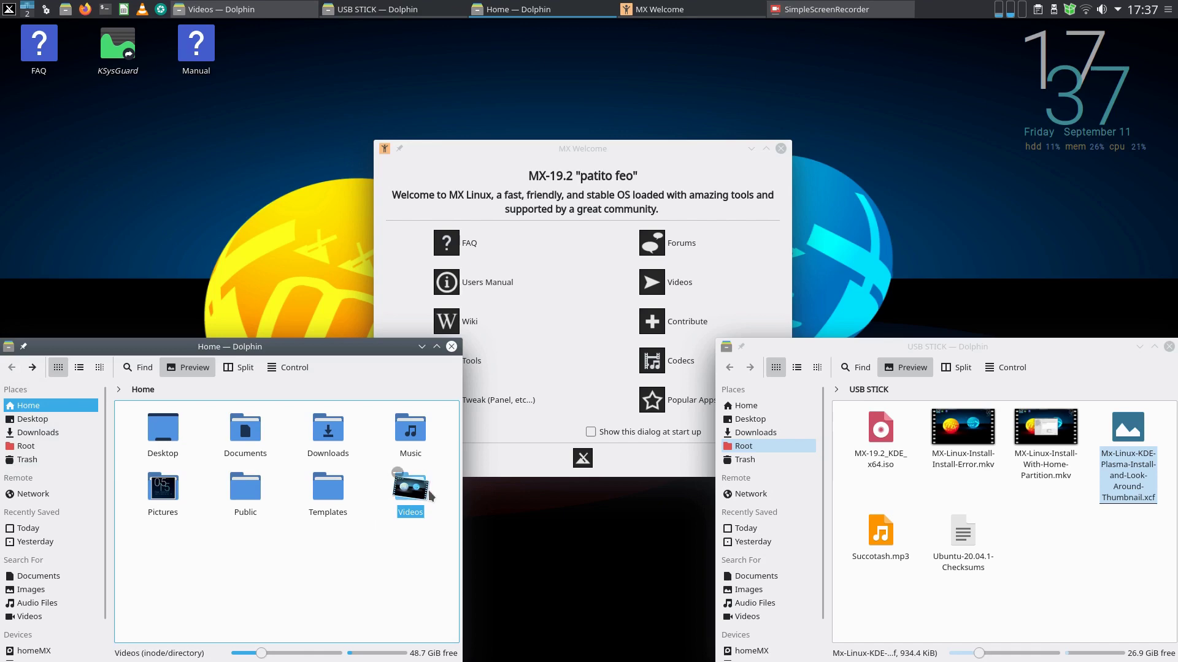
{"action": "left_click", "coordinate": [451, 346]}
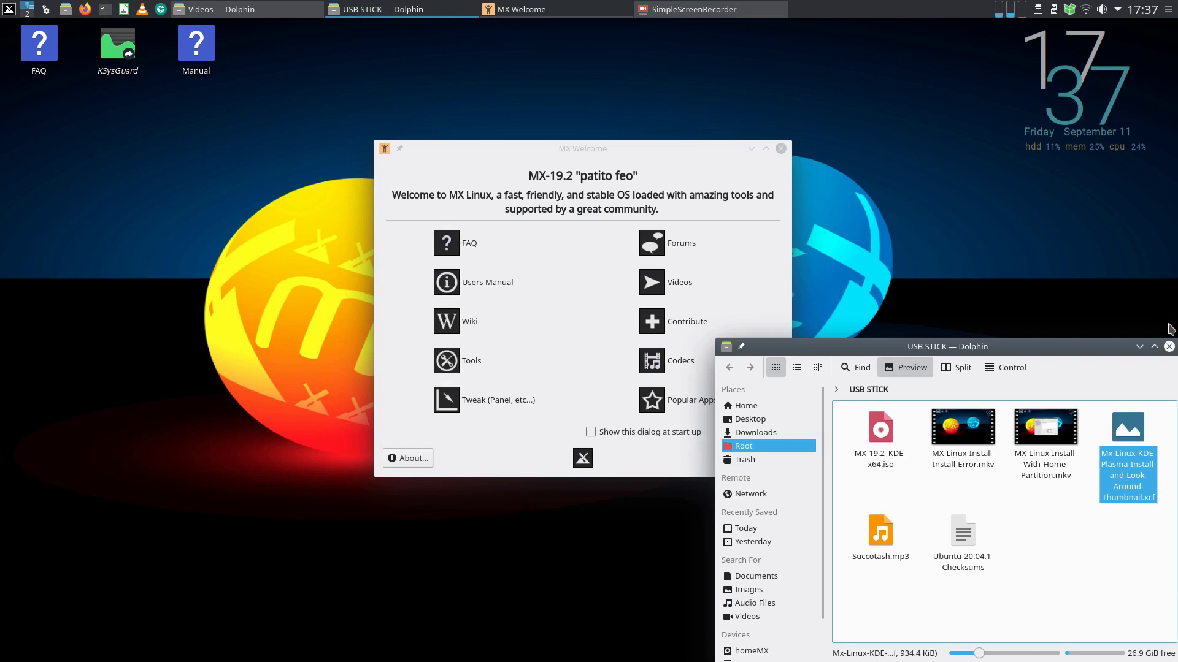
- Close the USB stick Dolphin window and pin LibreOffice Calc from the Office menu to the task manager
{"action": "left_click", "coordinate": [1169, 347]}
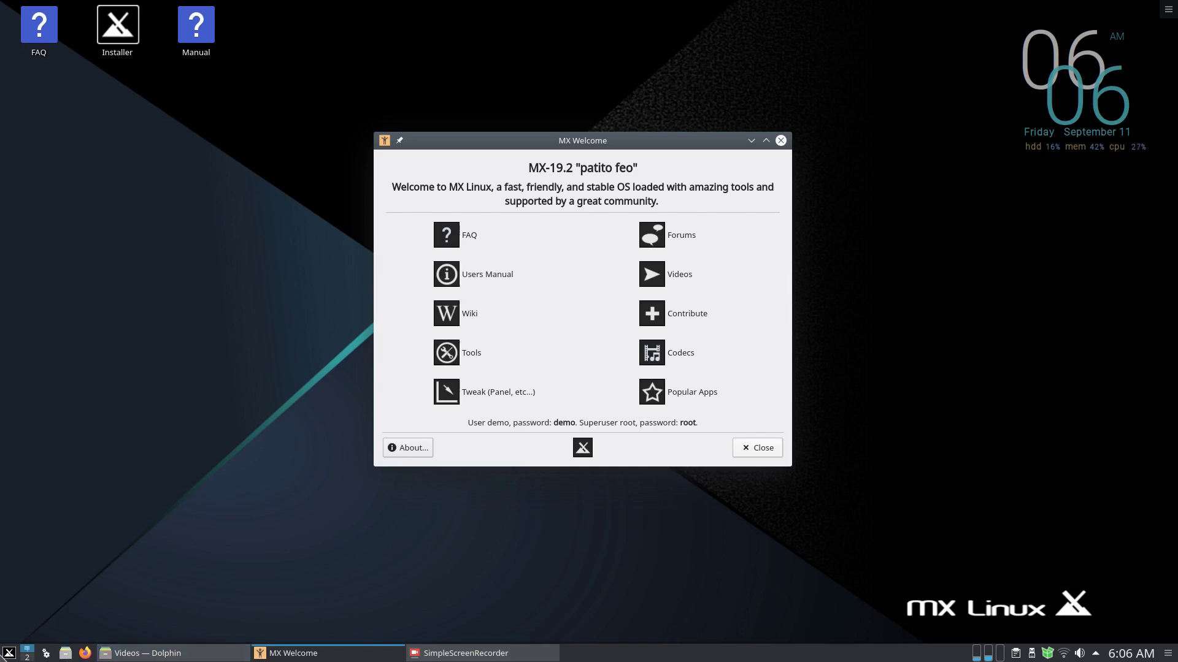
{"action": "left_click", "coordinate": [8, 653]}
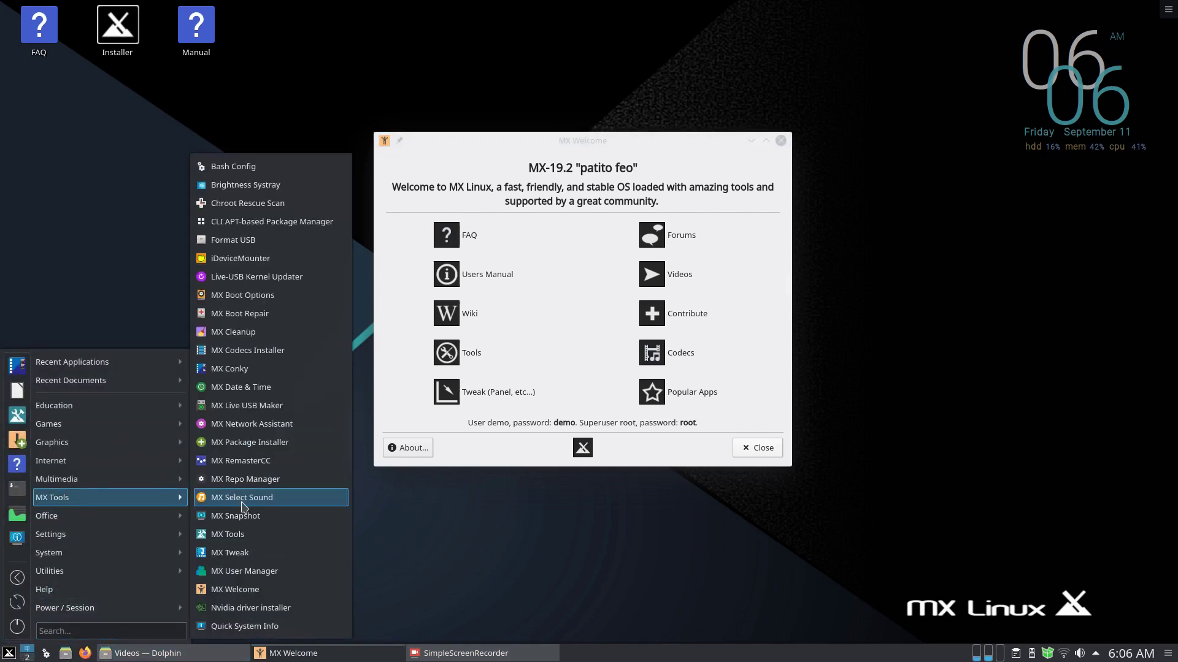
{"action": "mouse_move", "coordinate": [93, 468]}
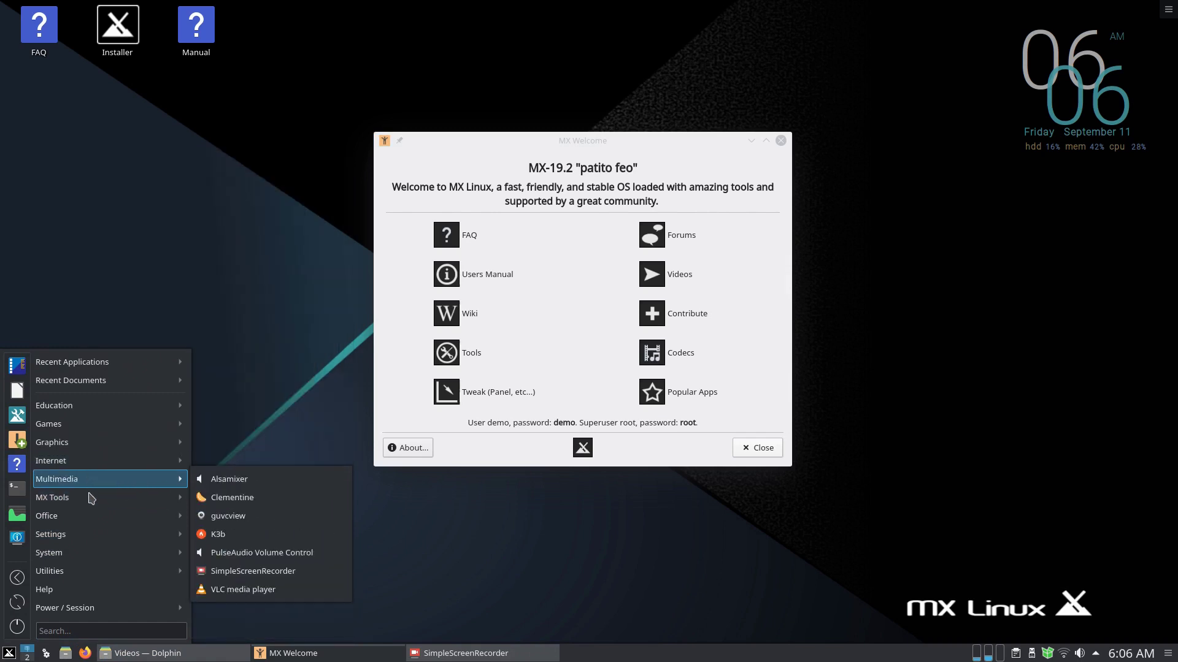
{"action": "mouse_move", "coordinate": [92, 516]}
{"action": "right_click", "coordinate": [245, 500]}
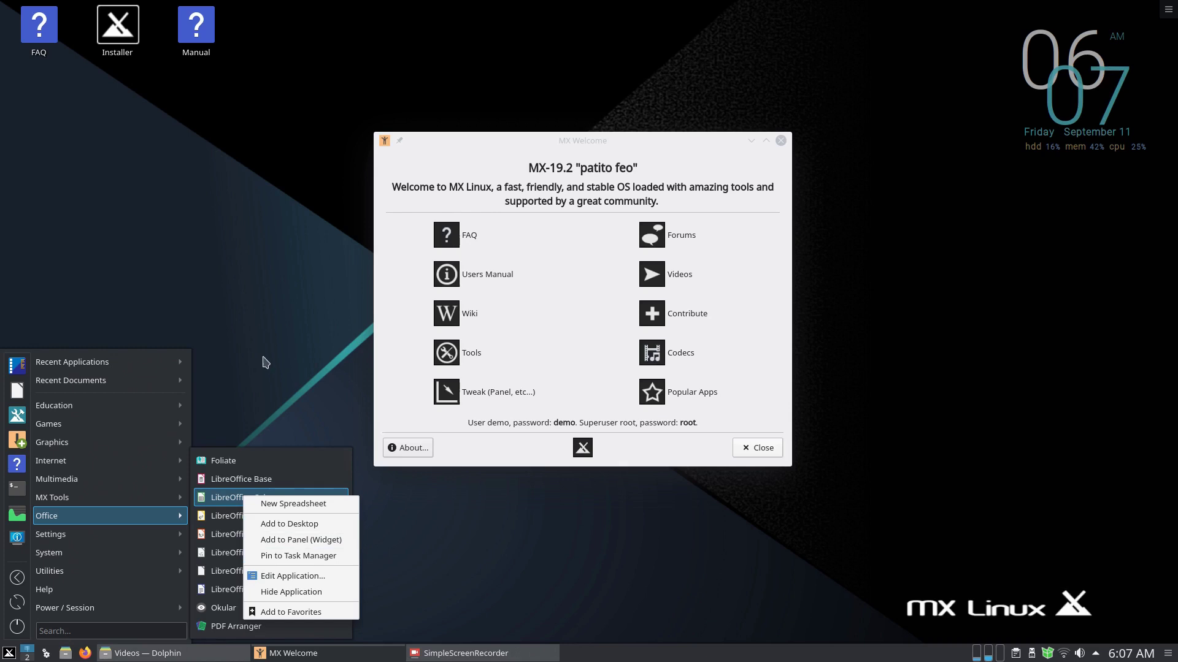
{"action": "left_click", "coordinate": [305, 556]}
{"action": "left_click", "coordinate": [8, 653]}
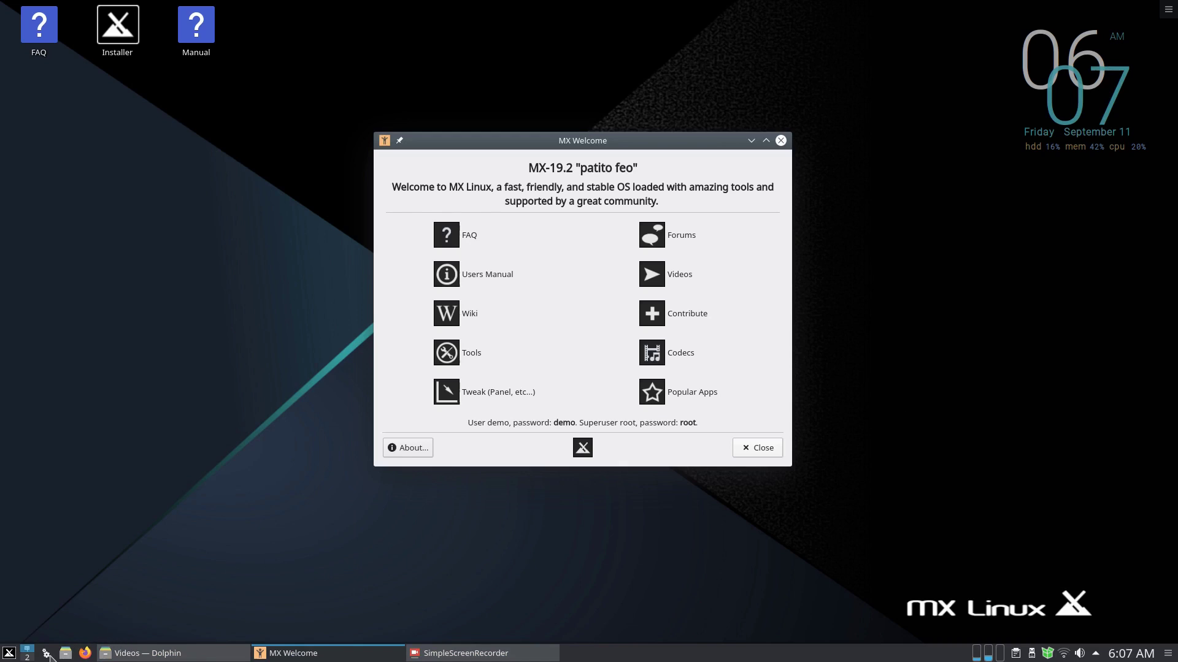
- Open Dolphin at Home, centre the window, and turn on Show Hidden Files
{"action": "left_click", "coordinate": [67, 654]}
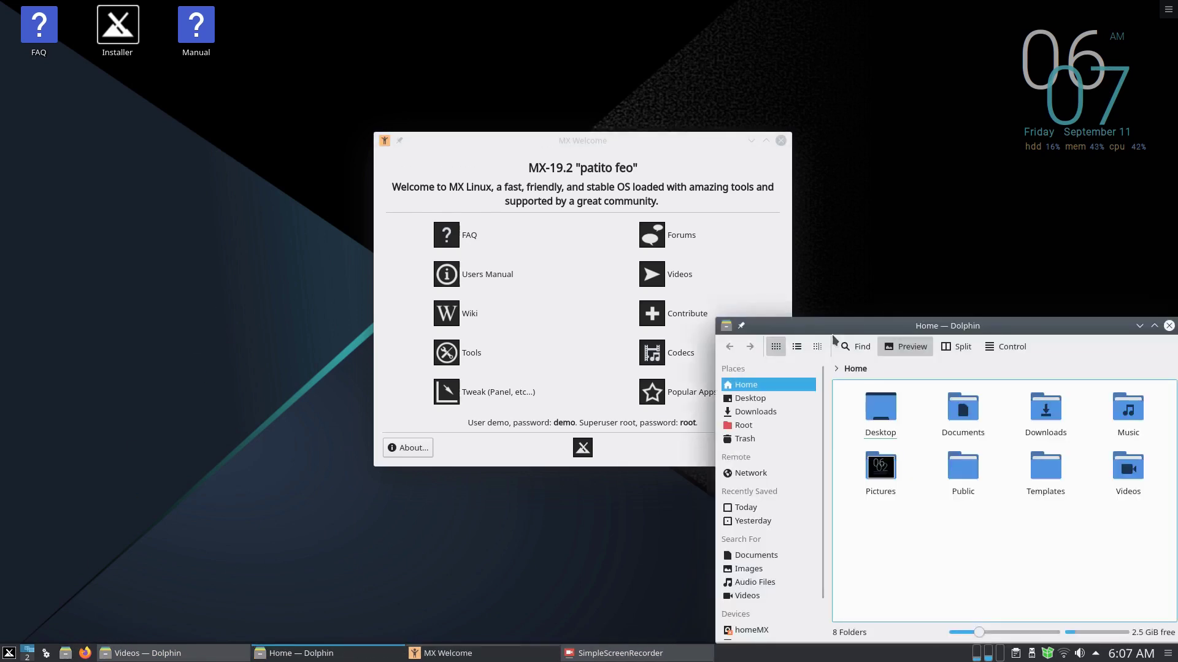
{"action": "left_click_drag", "start_coordinate": [976, 333], "coordinate": [617, 171]}
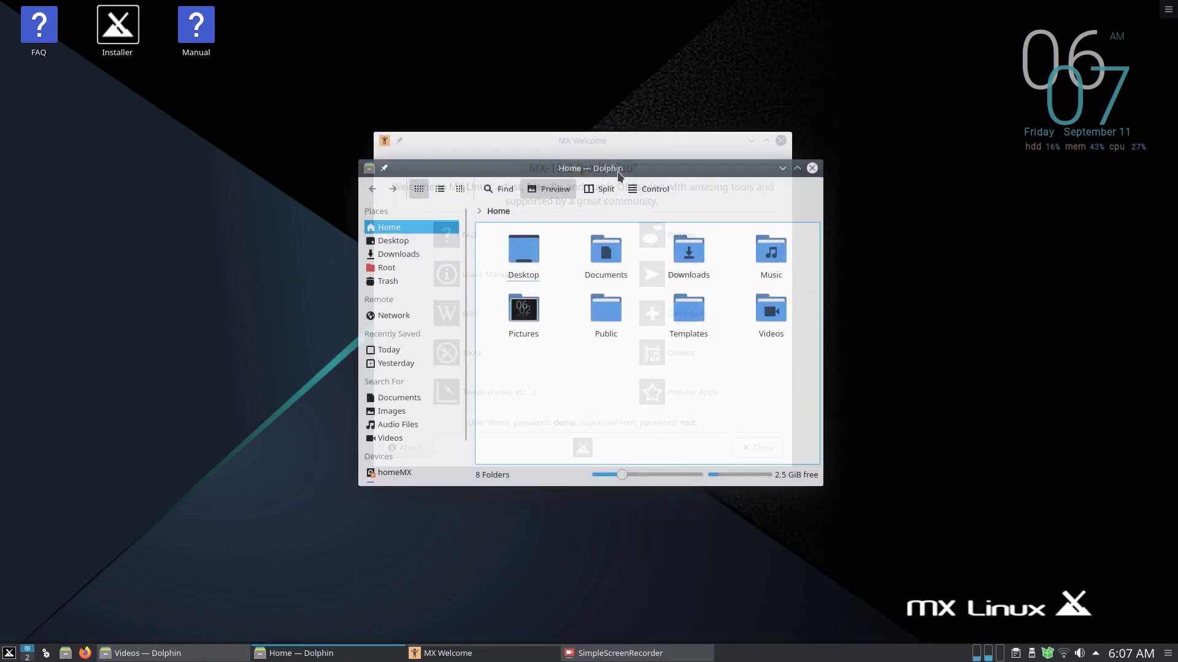
{"action": "left_click", "coordinate": [647, 189]}
{"action": "left_click", "coordinate": [673, 320]}
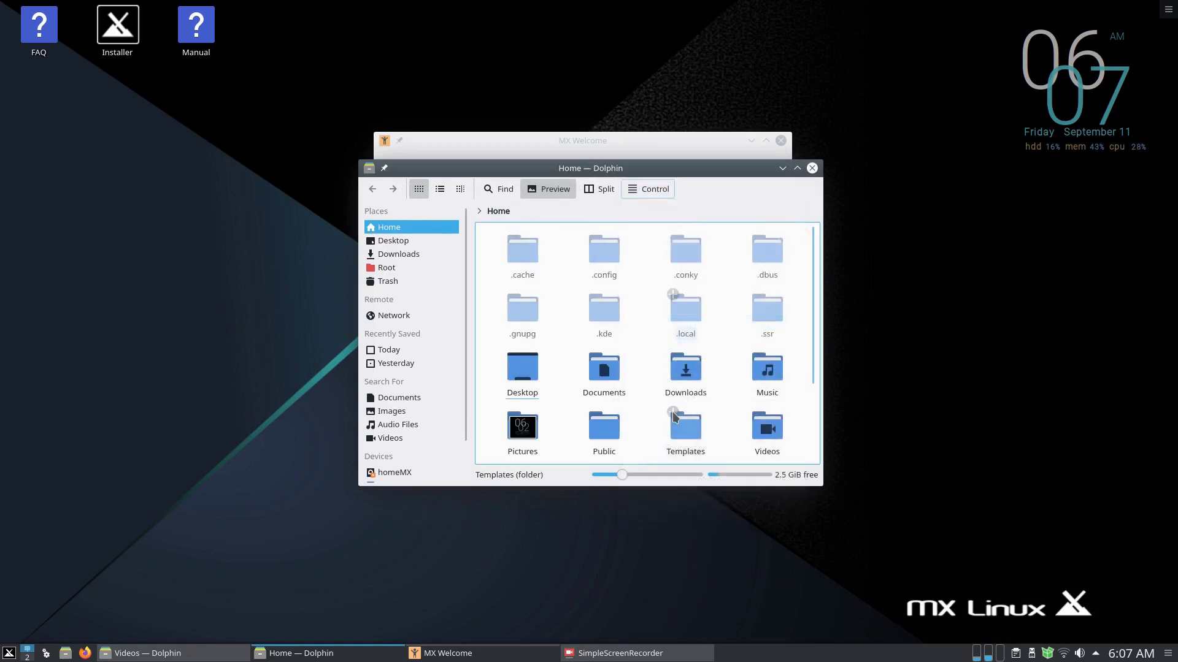
- Browse the .config folder, then close the Dolphin window
{"action": "double_click", "coordinate": [599, 246]}
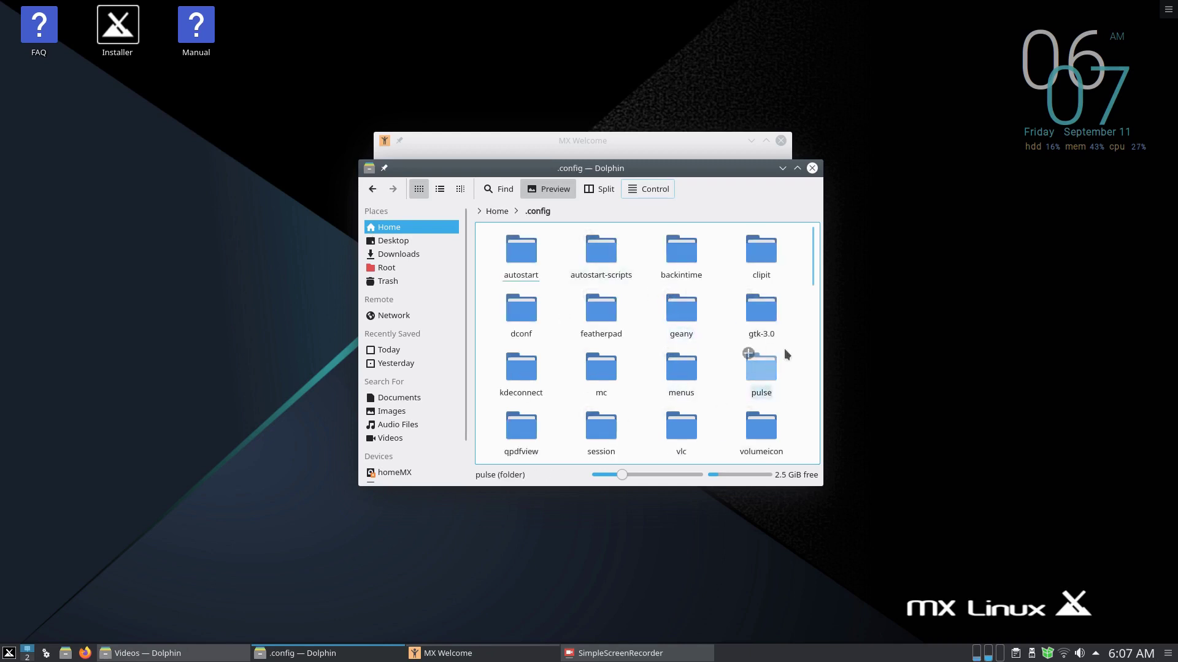
{"action": "scroll", "coordinate": [810, 254], "scroll_direction": "down", "scroll_amount": 10}
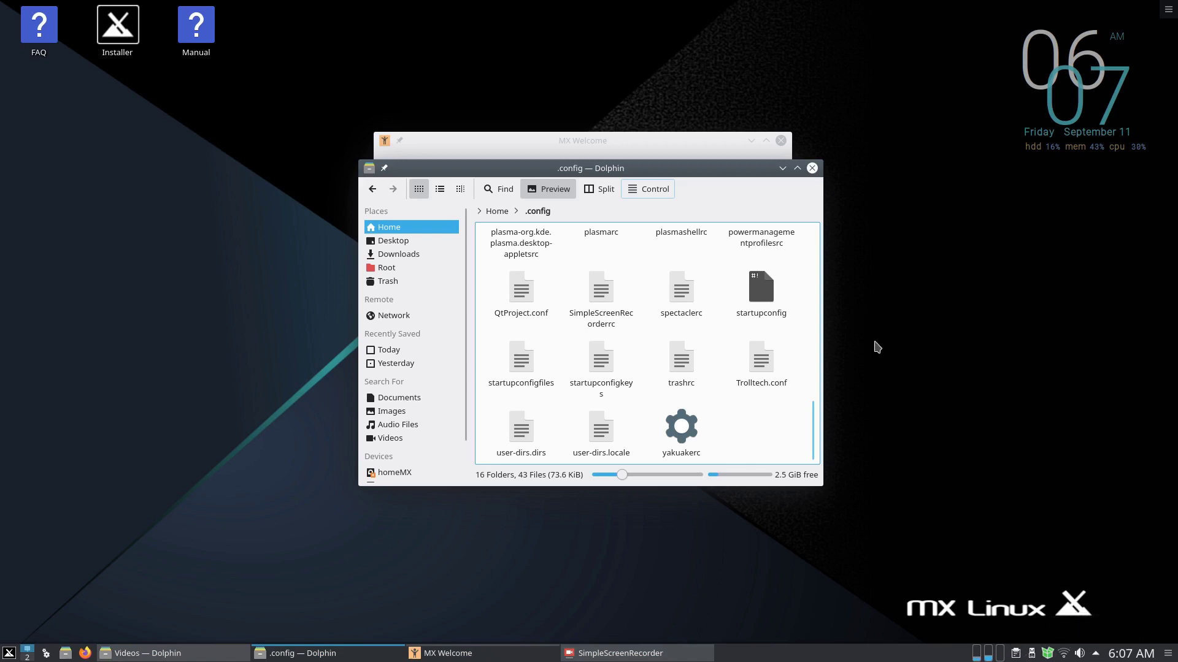
{"action": "left_click", "coordinate": [811, 168]}
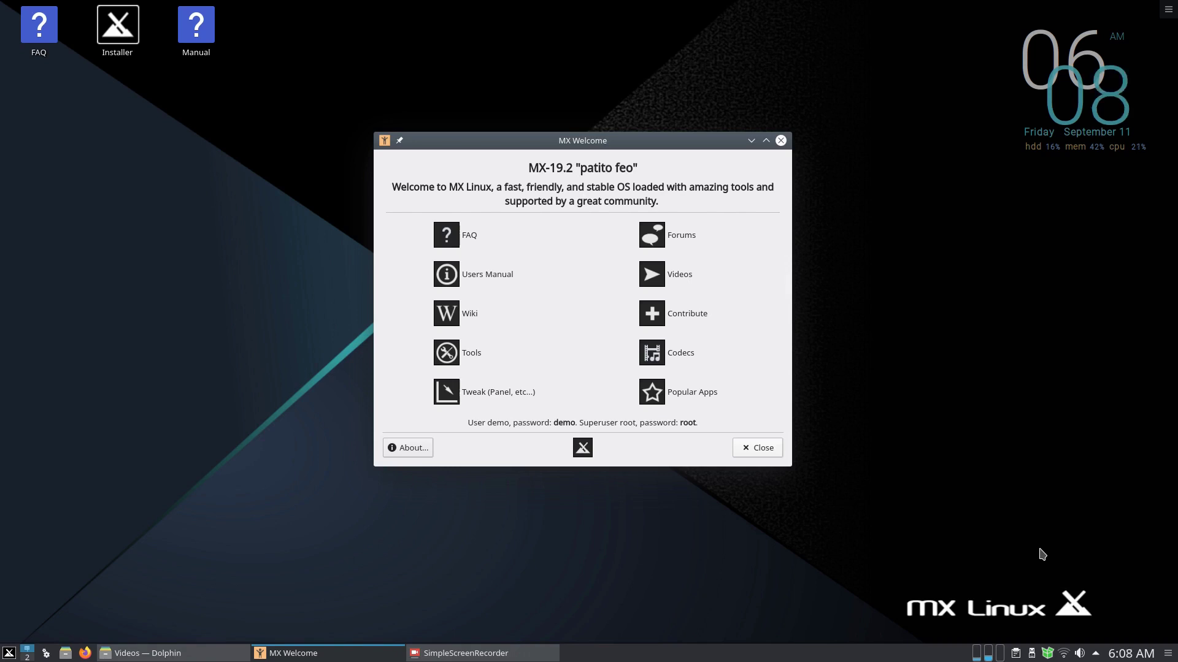
- Open Dolphin at Home and turn Show Hidden Files back off
{"action": "left_click", "coordinate": [66, 653]}
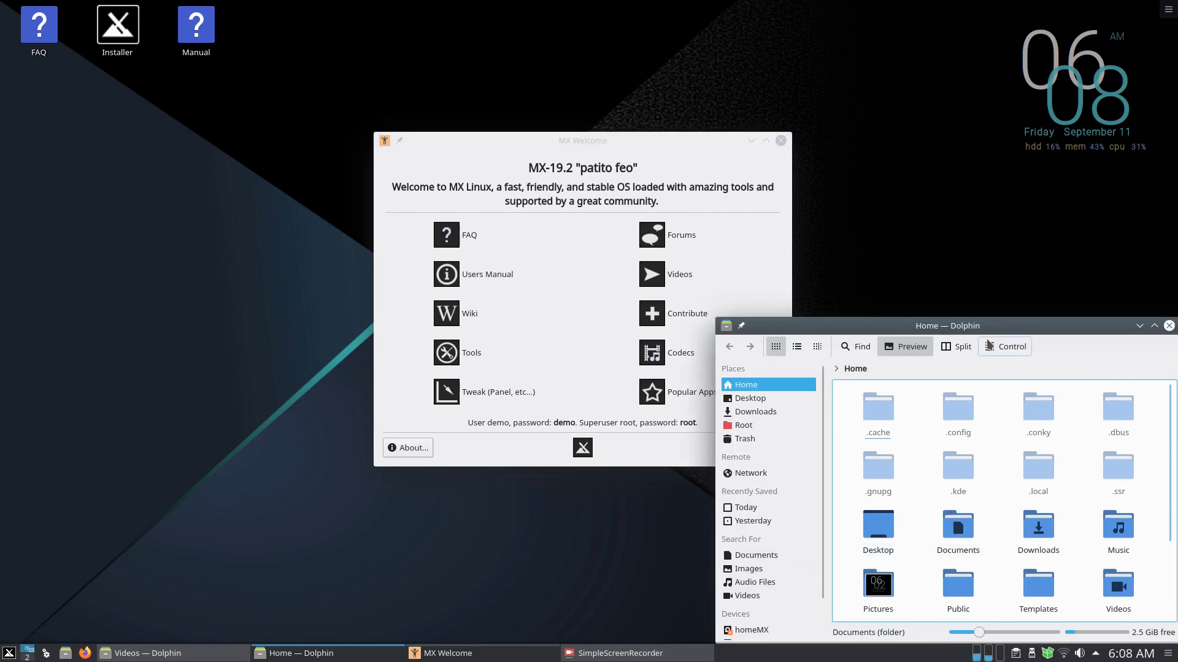
{"action": "left_click", "coordinate": [989, 345]}
{"action": "left_click", "coordinate": [1042, 447]}
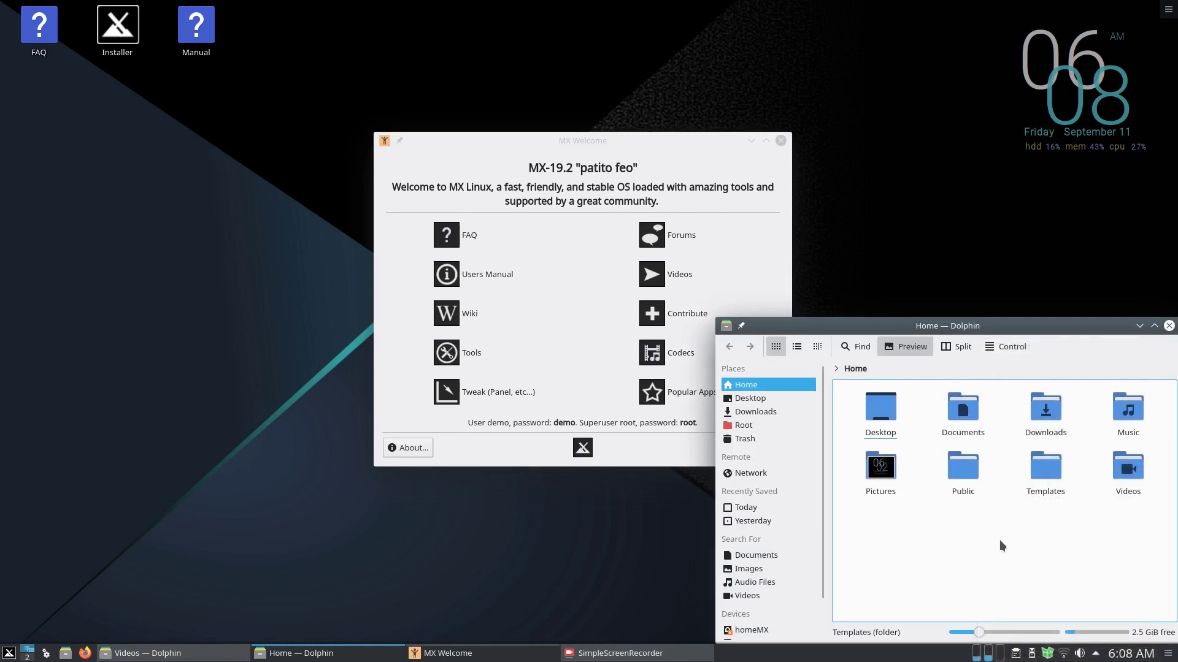
- Look inside Videos, return Home, check the empty Music folder, then close Dolphin
{"action": "left_click", "coordinate": [1128, 478]}
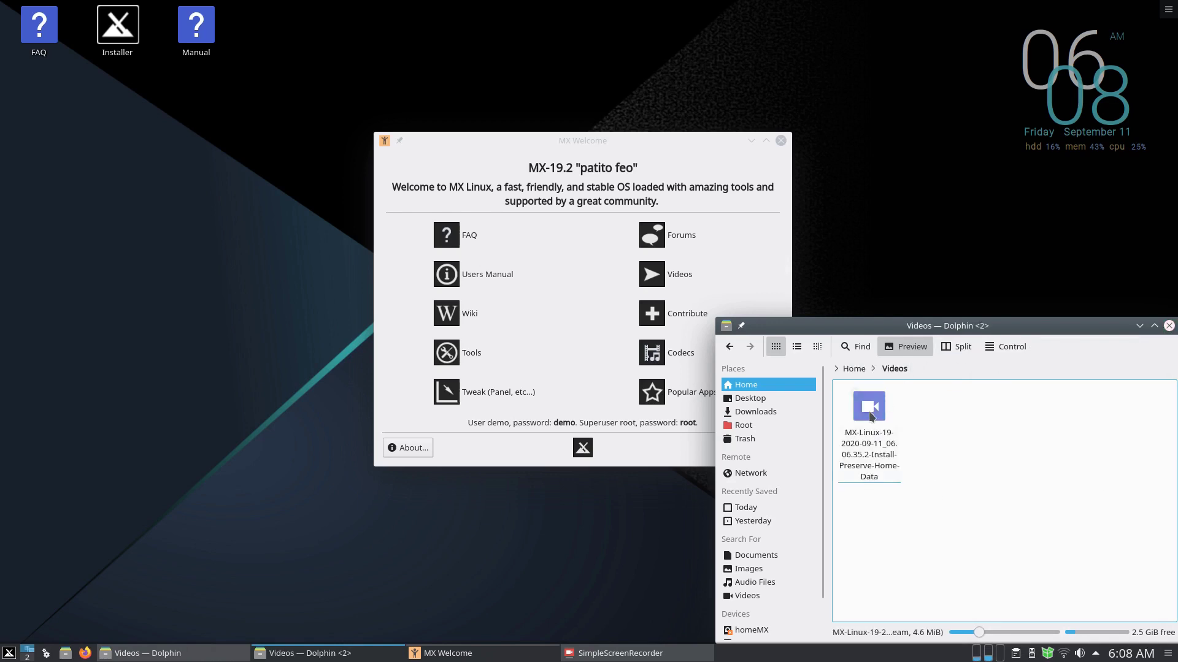
{"action": "left_click", "coordinate": [730, 348]}
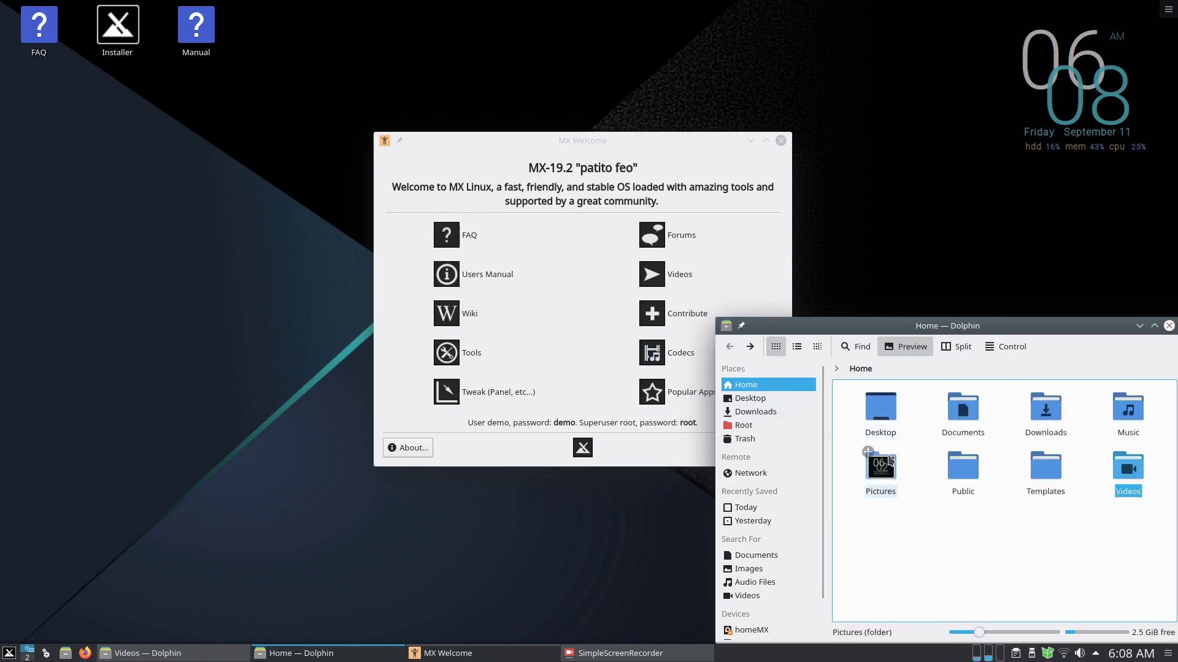
{"action": "left_click", "coordinate": [1115, 411]}
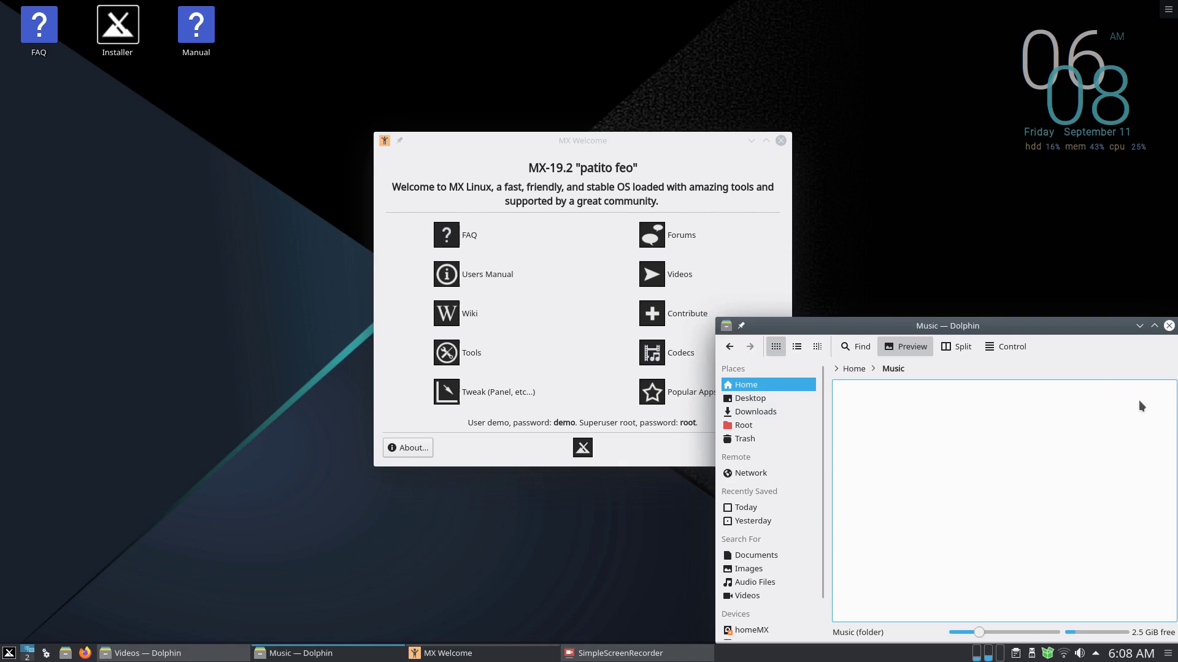
{"action": "left_click", "coordinate": [1169, 326]}
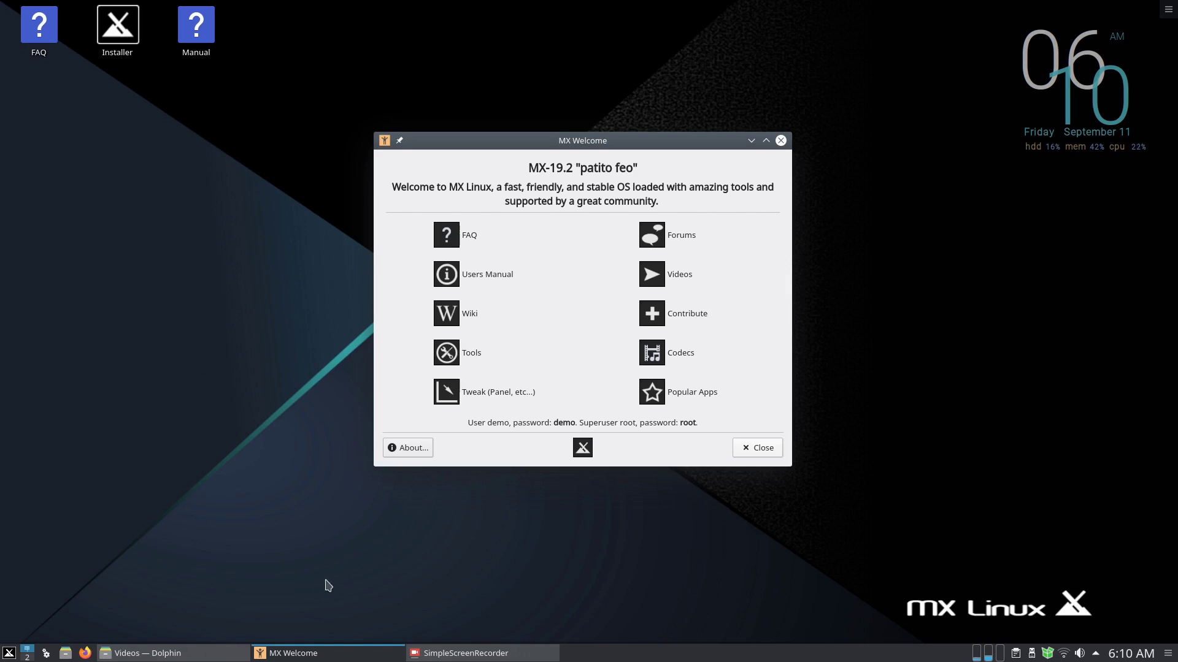
- Launch the installer and assign root to sda3, home to sda4 and swap to sda2
{"action": "double_click", "coordinate": [125, 55]}
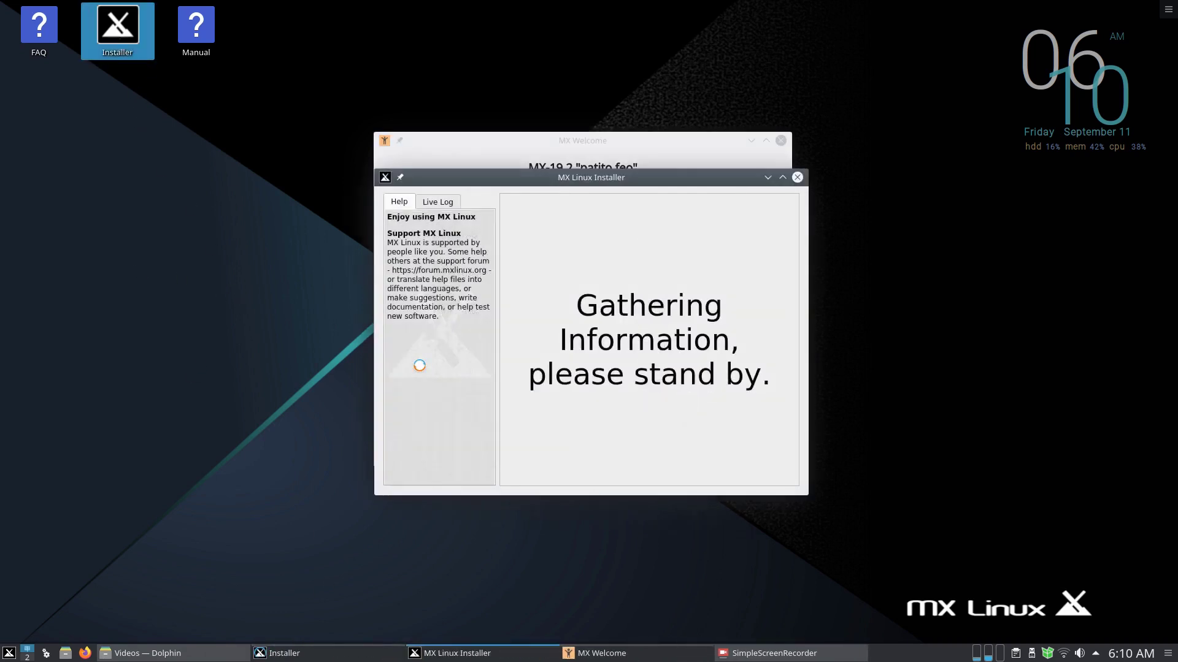
{"action": "left_click", "coordinate": [766, 472]}
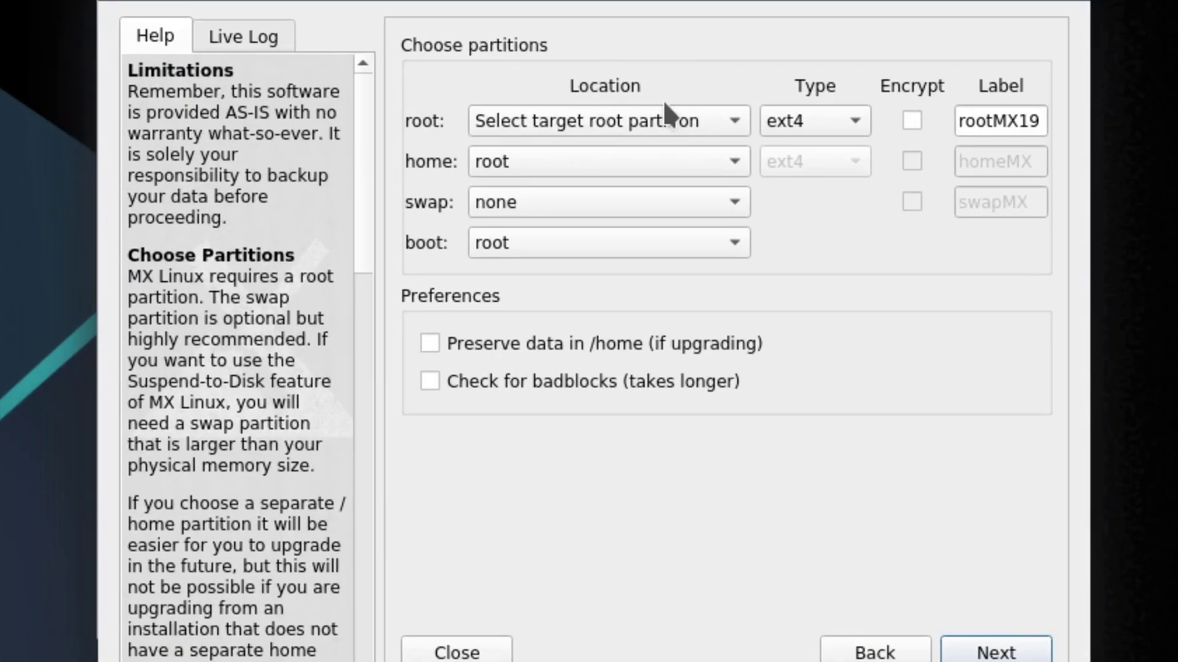
{"action": "left_click", "coordinate": [660, 112]}
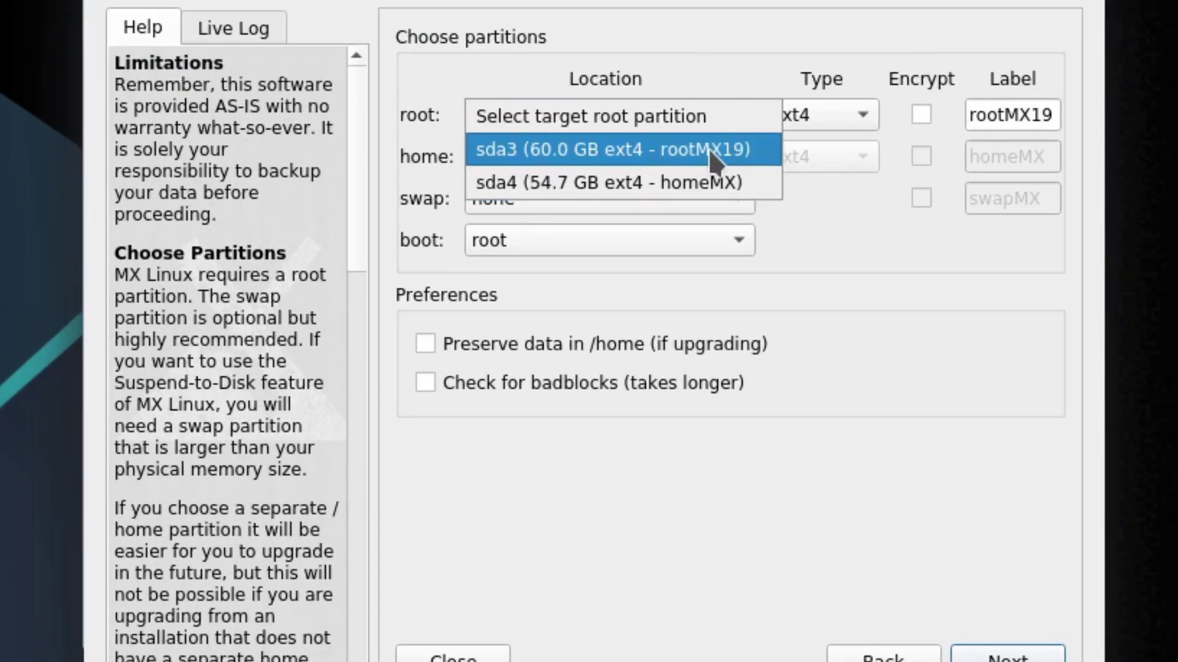
{"action": "left_click", "coordinate": [684, 153]}
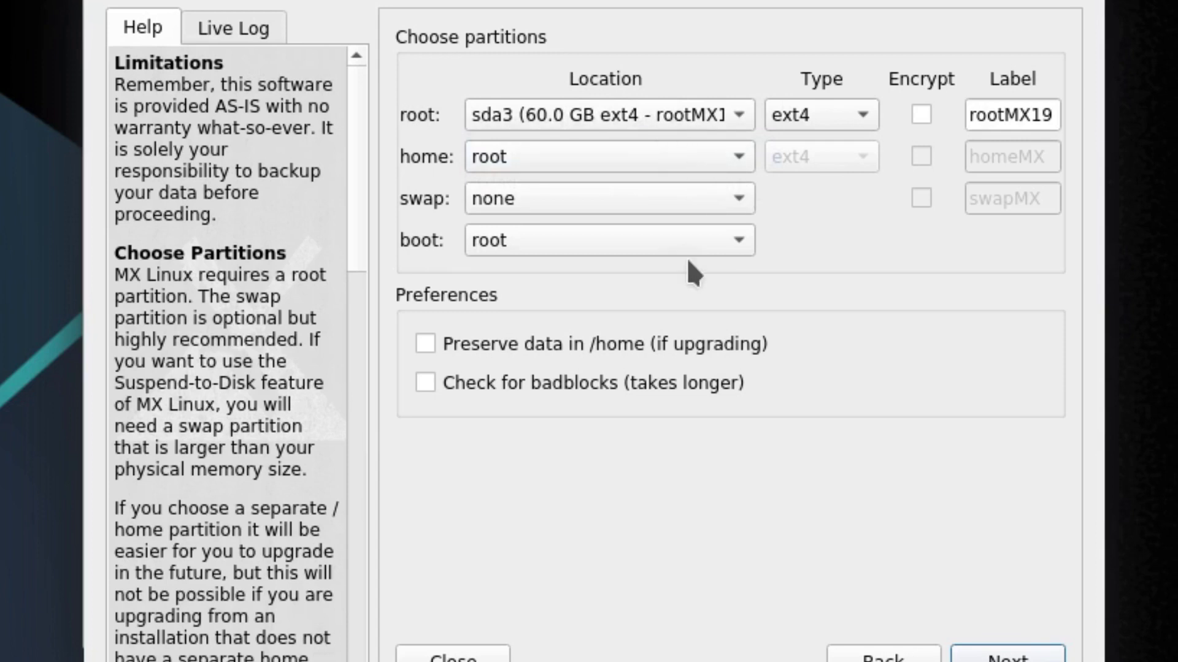
{"action": "left_click", "coordinate": [620, 166]}
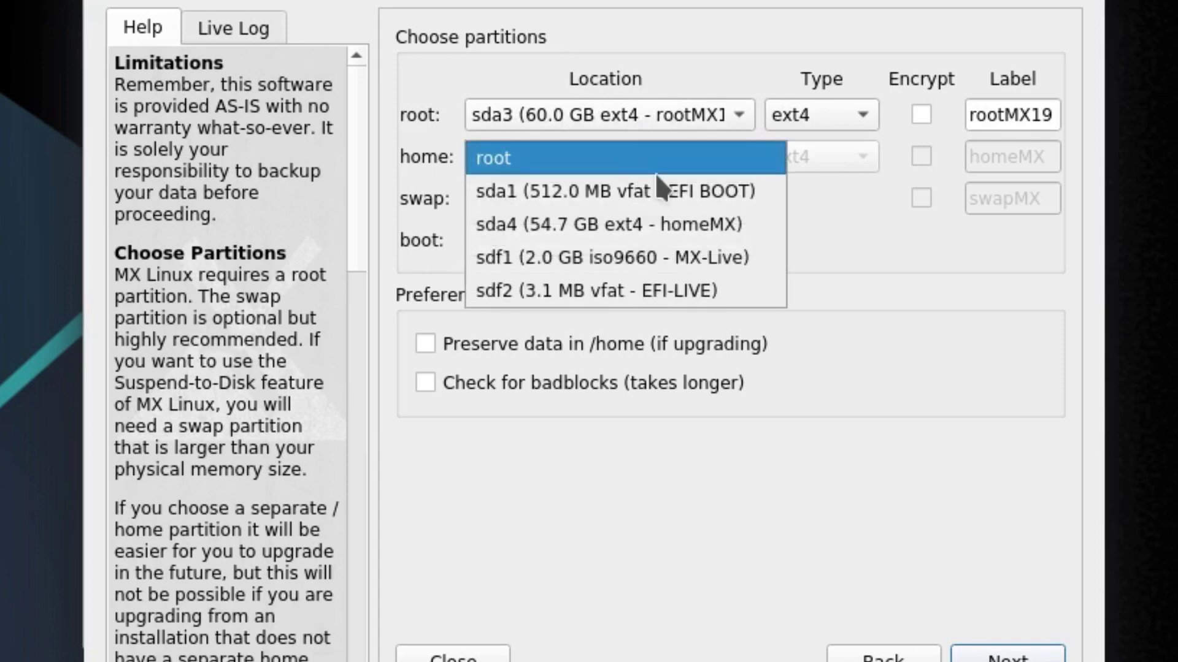
{"action": "left_click", "coordinate": [701, 223]}
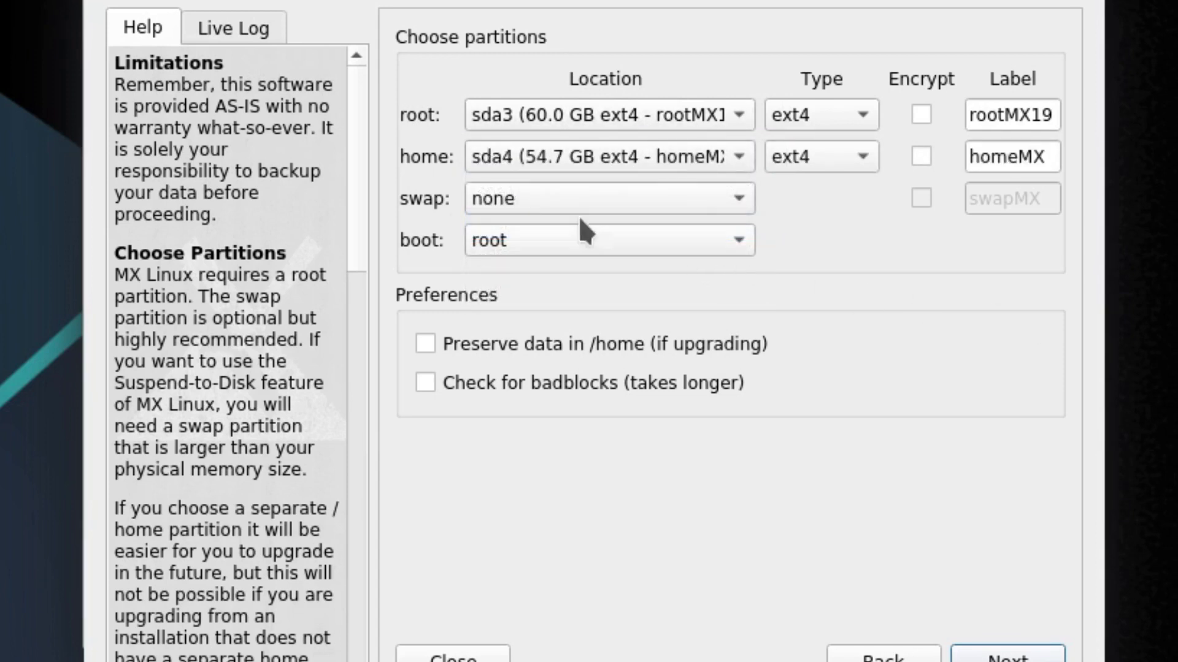
{"action": "left_click", "coordinate": [628, 197]}
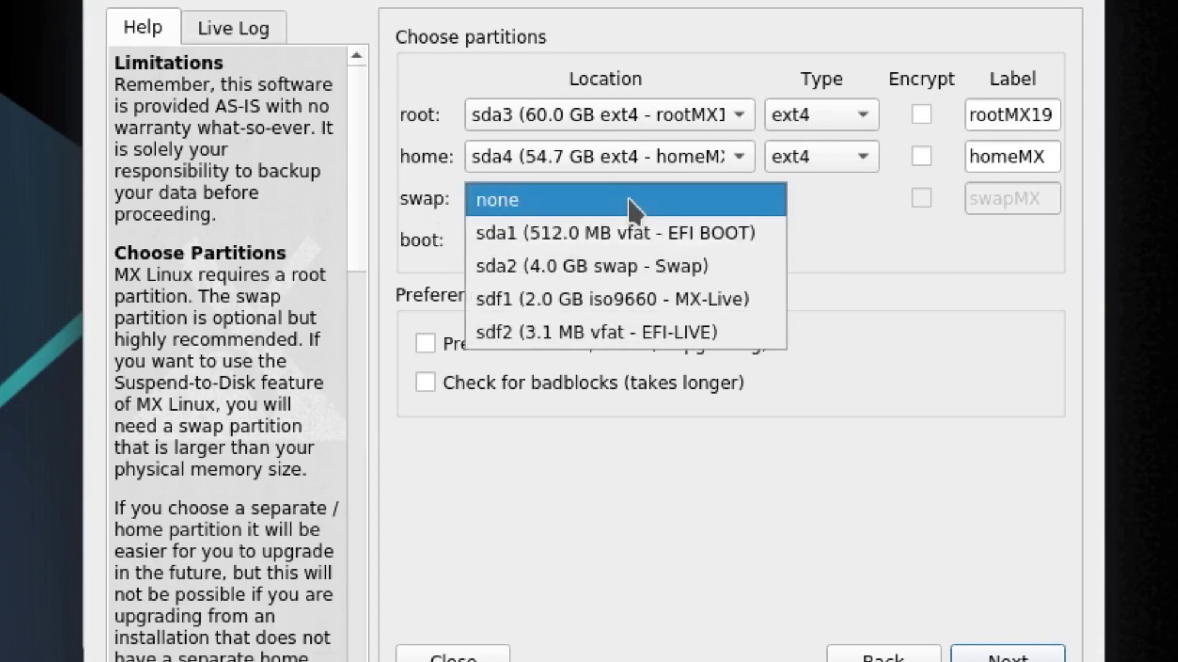
{"action": "left_click", "coordinate": [679, 269]}
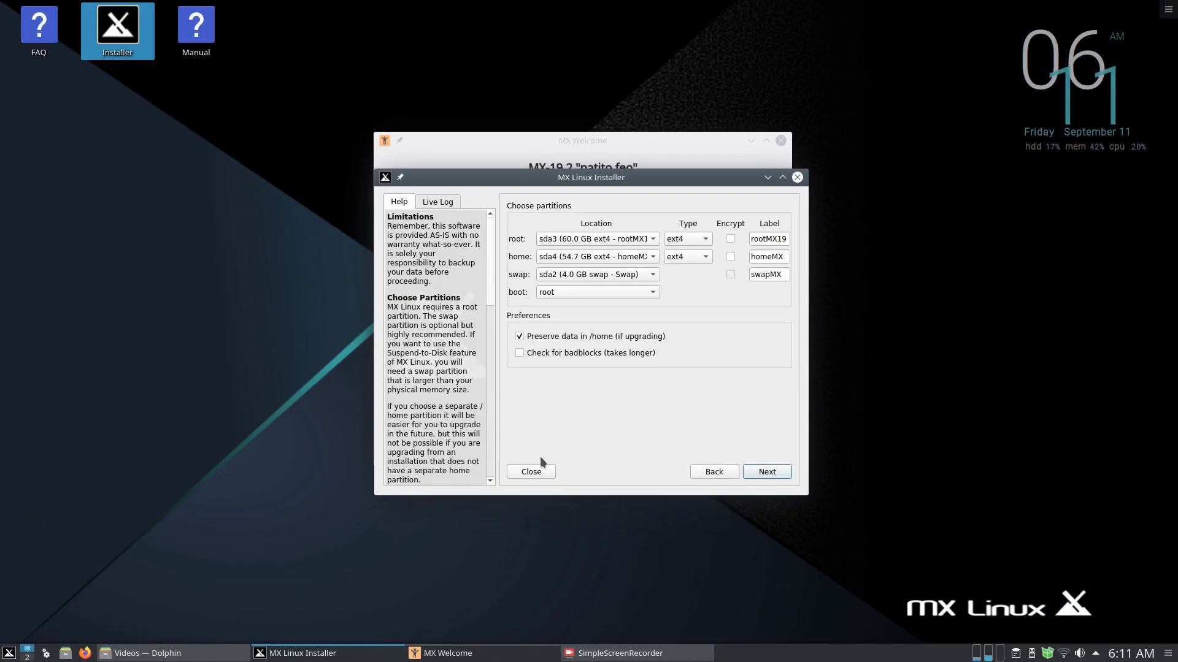
- Confirm partitioning and formatting, accept the boot method, and append '-desktop' to the computer name
{"action": "left_click", "coordinate": [760, 468]}
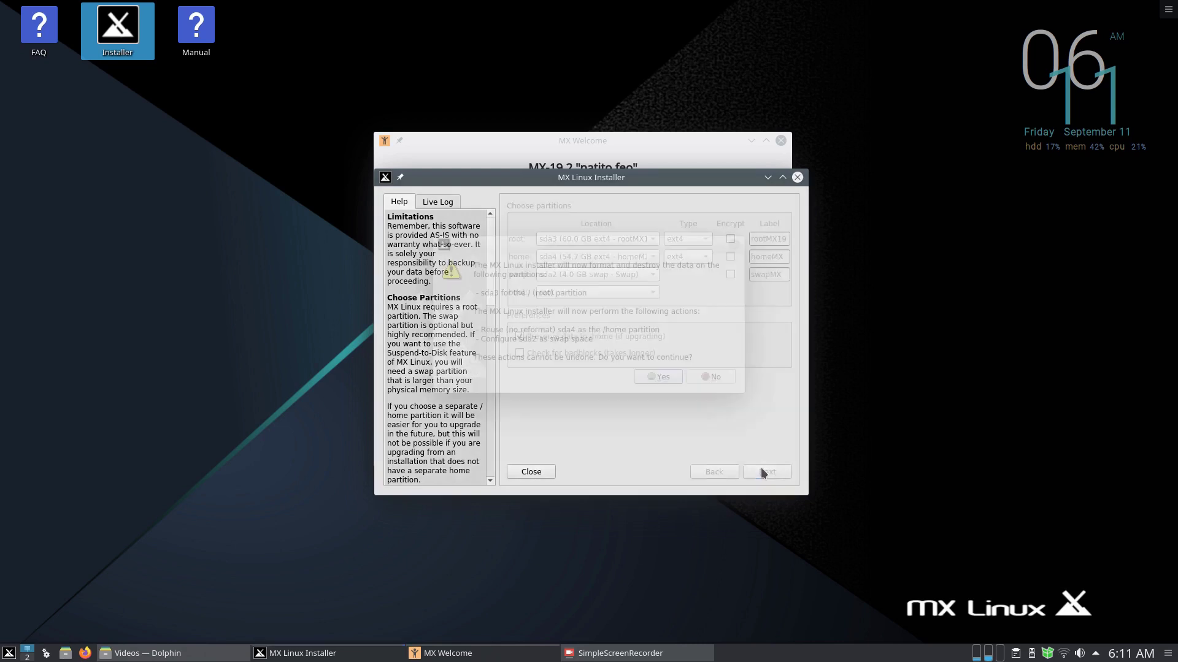
{"action": "left_click", "coordinate": [663, 374]}
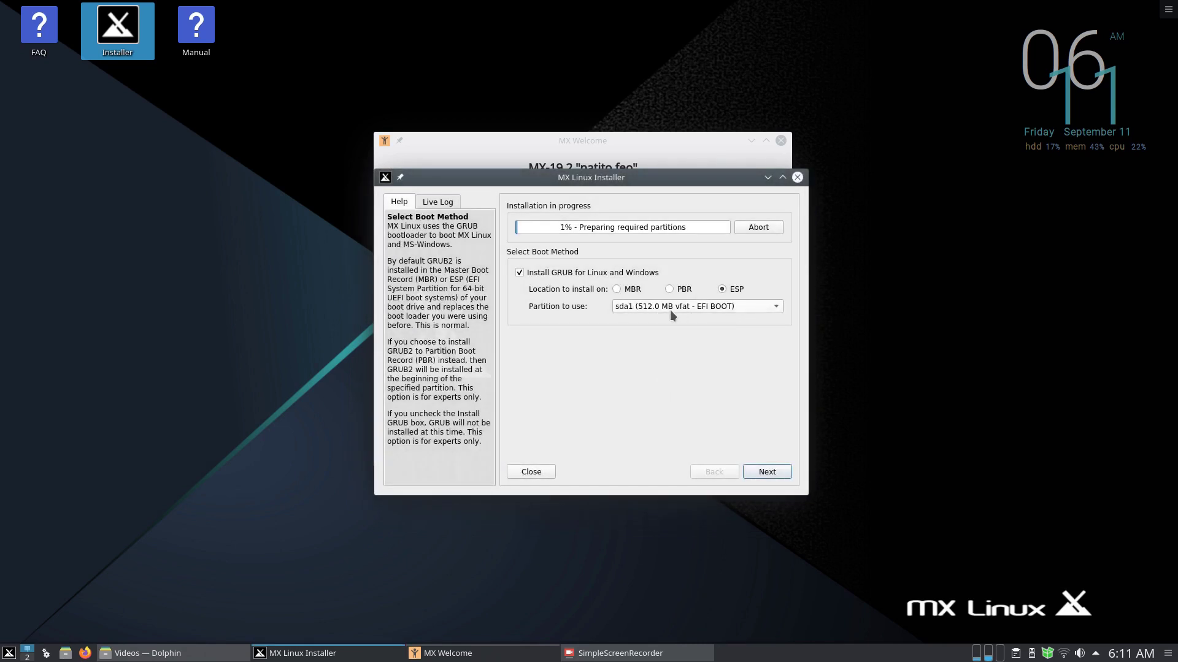
{"action": "left_click", "coordinate": [767, 471]}
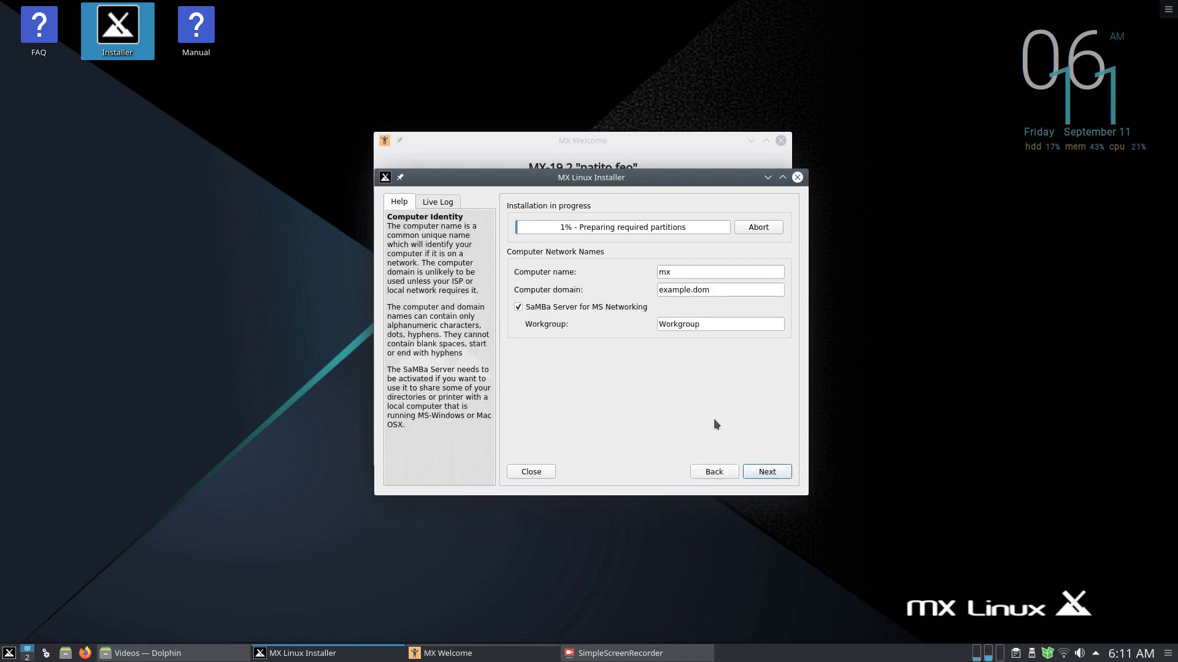
{"action": "left_click", "coordinate": [684, 268]}
{"action": "type", "text": "-desktop"}
{"action": "left_click", "coordinate": [763, 473]}
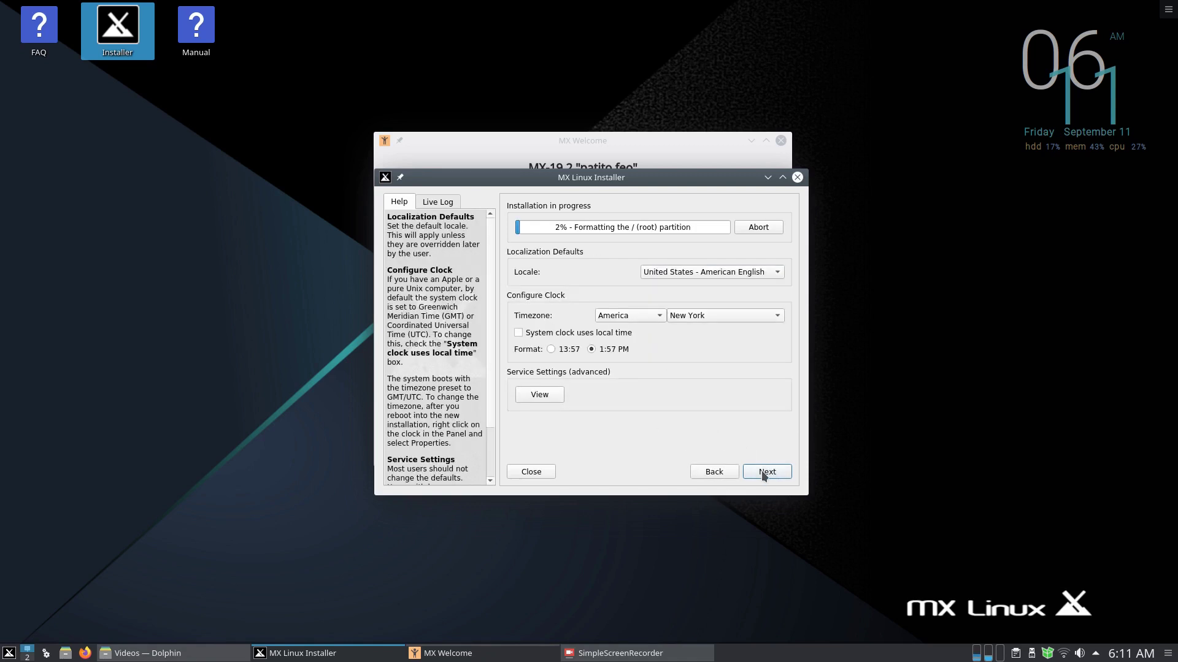
- Set the locale to Australia - Australian English and the timezone to Australia / West
{"action": "left_click", "coordinate": [709, 271]}
{"action": "left_click", "coordinate": [686, 50]}
{"action": "left_click", "coordinate": [713, 270]}
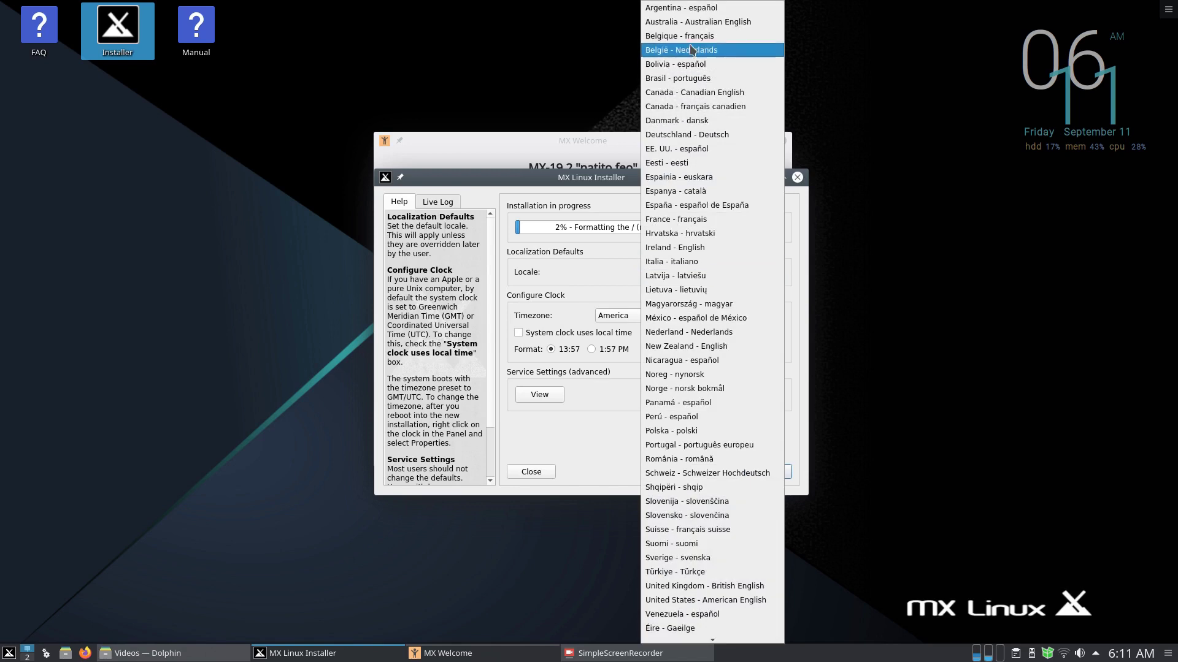
{"action": "left_click", "coordinate": [700, 21]}
{"action": "left_click", "coordinate": [616, 315]}
{"action": "left_click", "coordinate": [619, 385]}
{"action": "left_click", "coordinate": [751, 315]}
{"action": "left_click", "coordinate": [750, 613]}
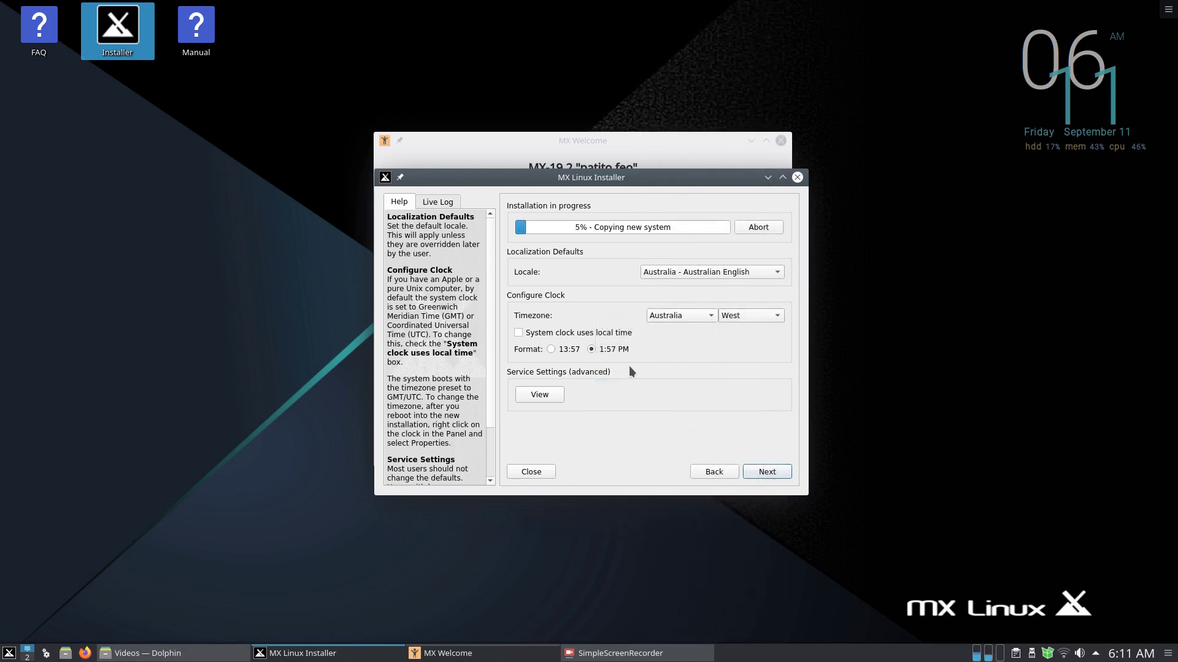
- Enter the default user's login name and type the user password twice
{"action": "left_click", "coordinate": [766, 471]}
{"action": "type", "text": "colin"}
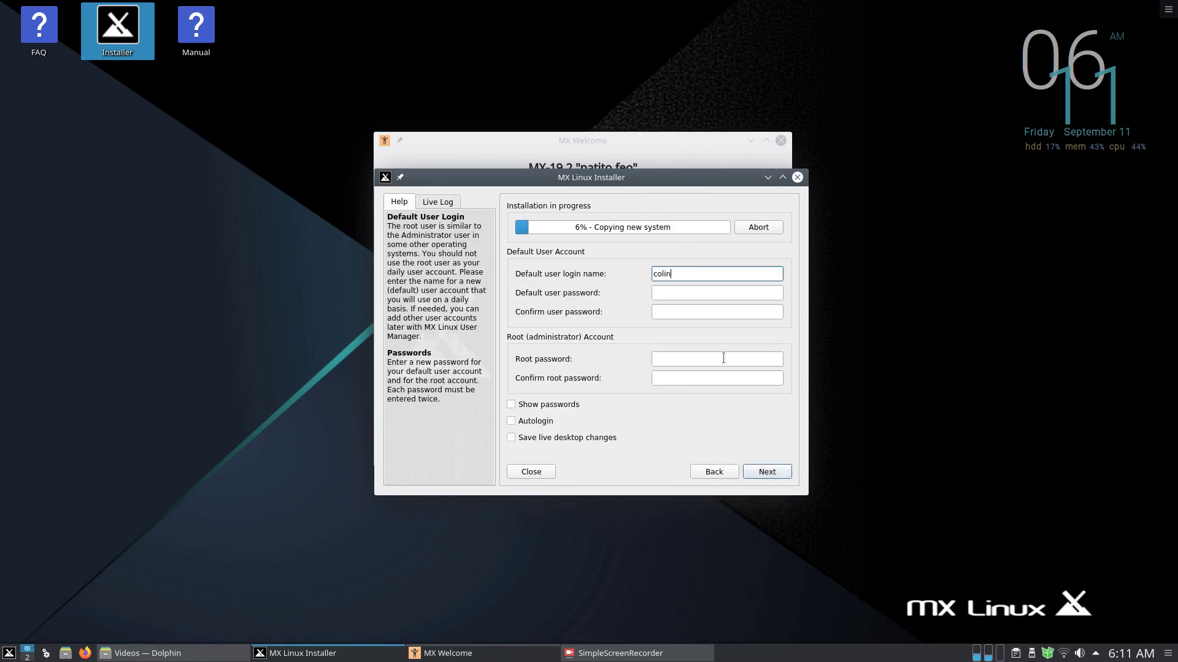
{"action": "key", "text": "Tab"}
{"action": "type", "text": "********"}
{"action": "key", "text": "Tab"}
{"action": "type", "text": "********"}
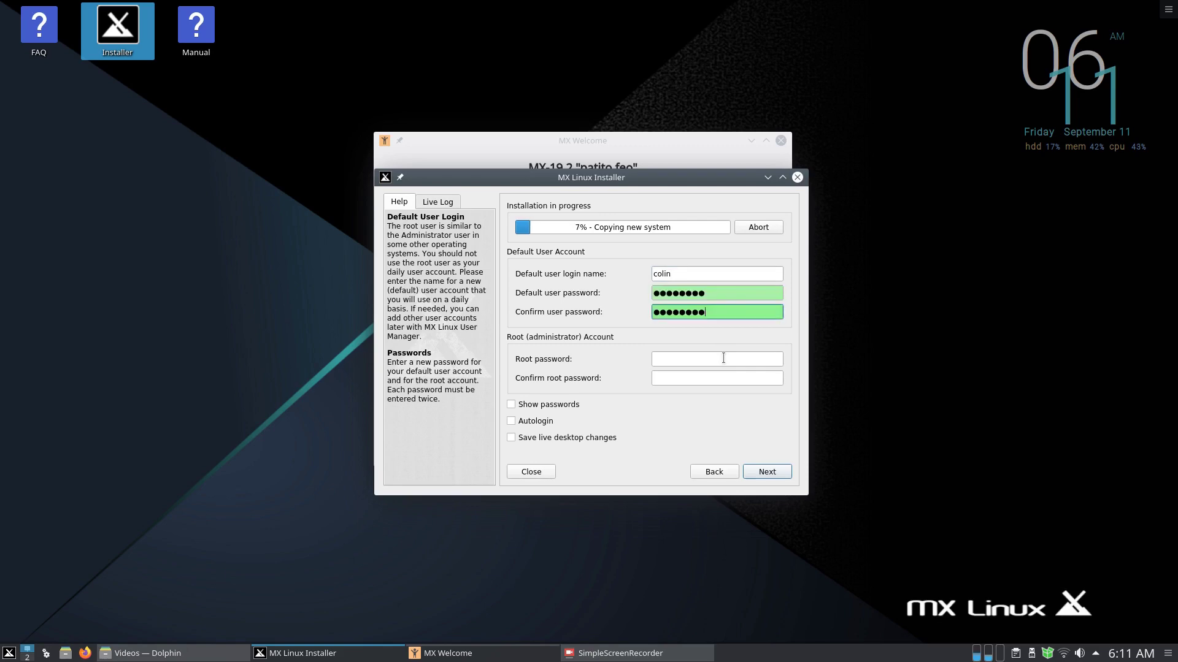
- Enter and confirm the root password, then continue to the next installer step
{"action": "key", "text": "Tab"}
{"action": "type", "text": "*********"}
{"action": "key", "text": "Tab"}
{"action": "type", "text": "******"}
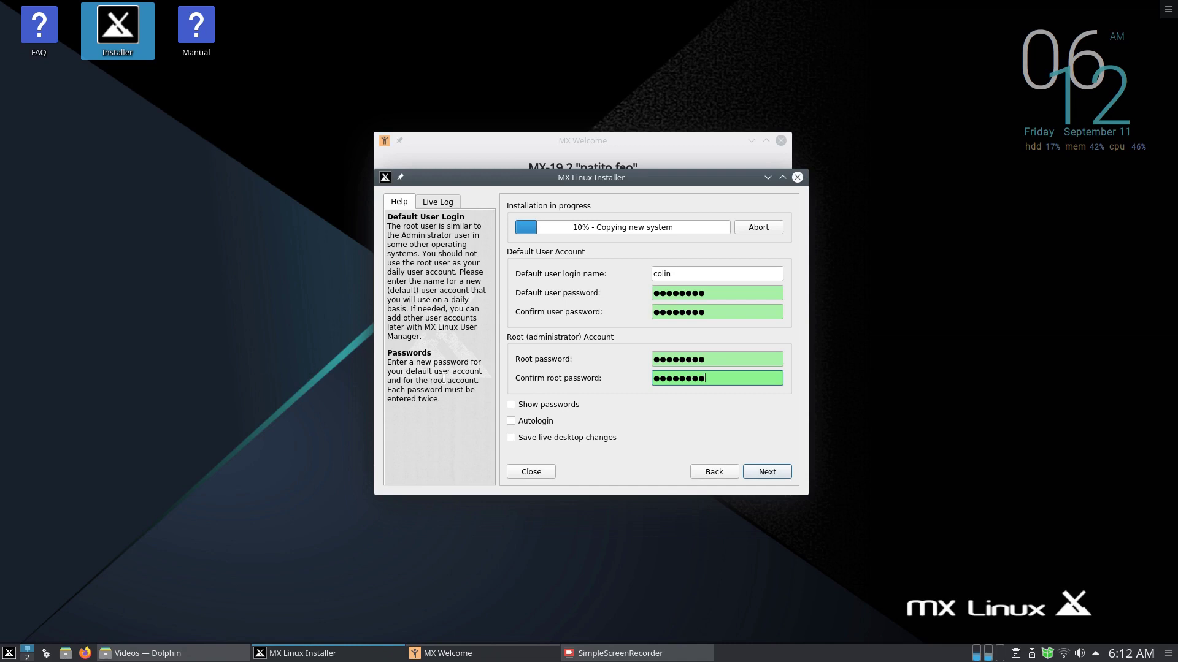
{"action": "key", "text": "Return"}
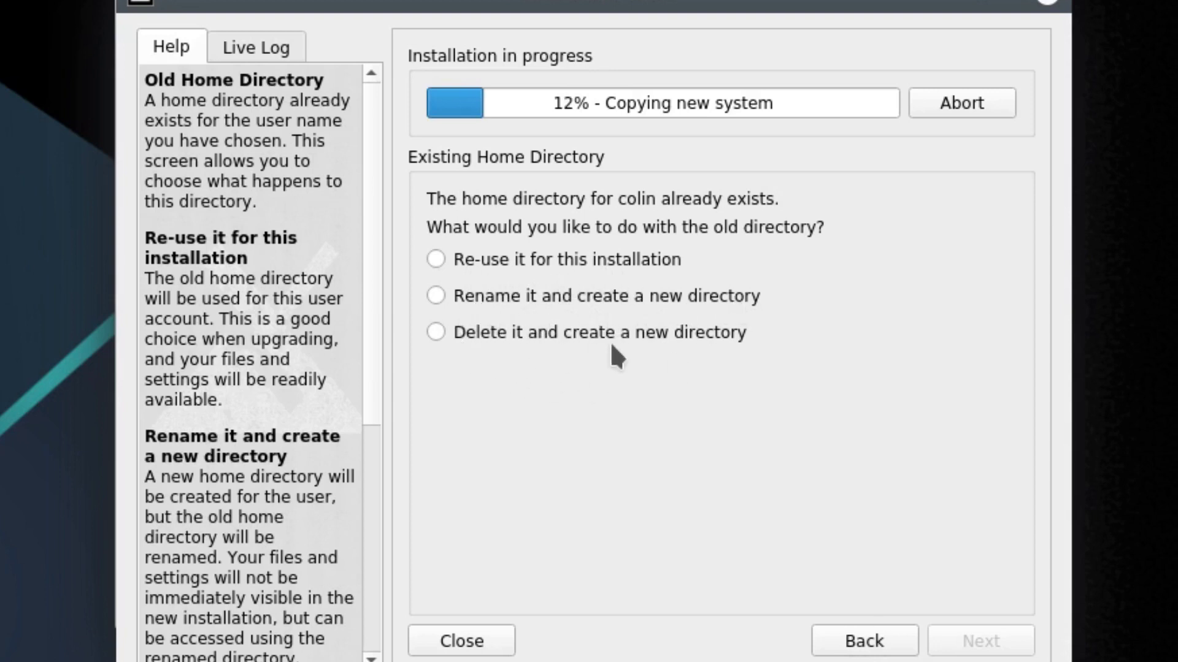
- Choose 'Re-use it for this installation' for the existing home directory
{"action": "left_click", "coordinate": [436, 258]}
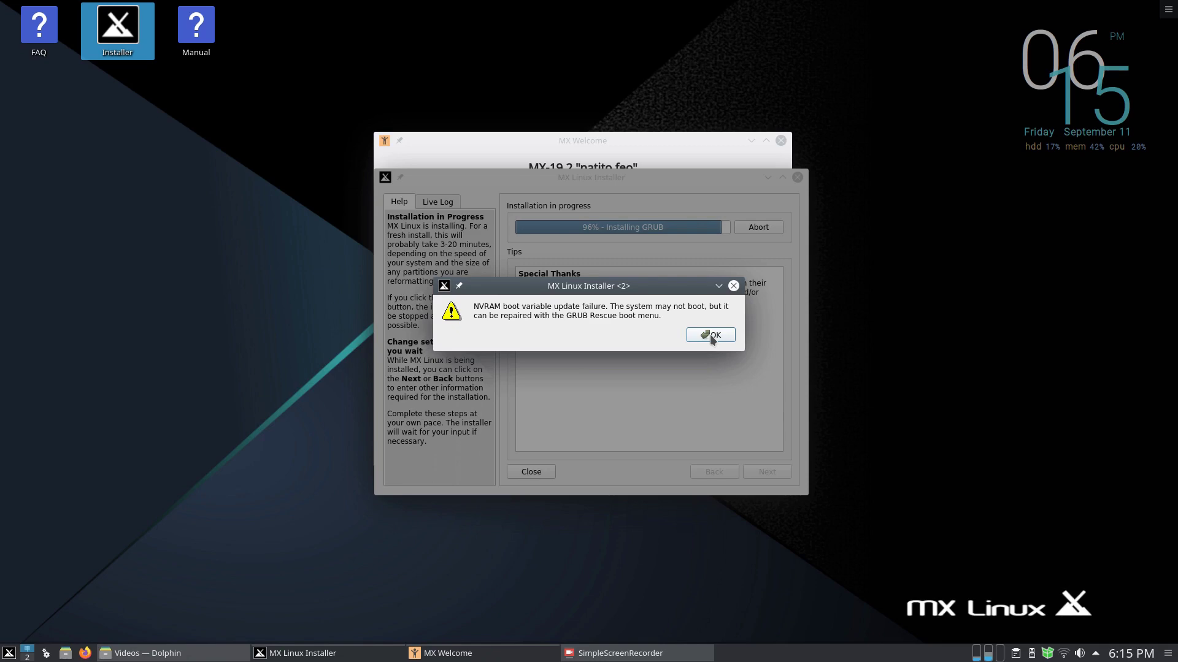
- Dismiss the NVRAM warning and untick automatic reboot when the installer closes
{"action": "left_click", "coordinate": [712, 335]}
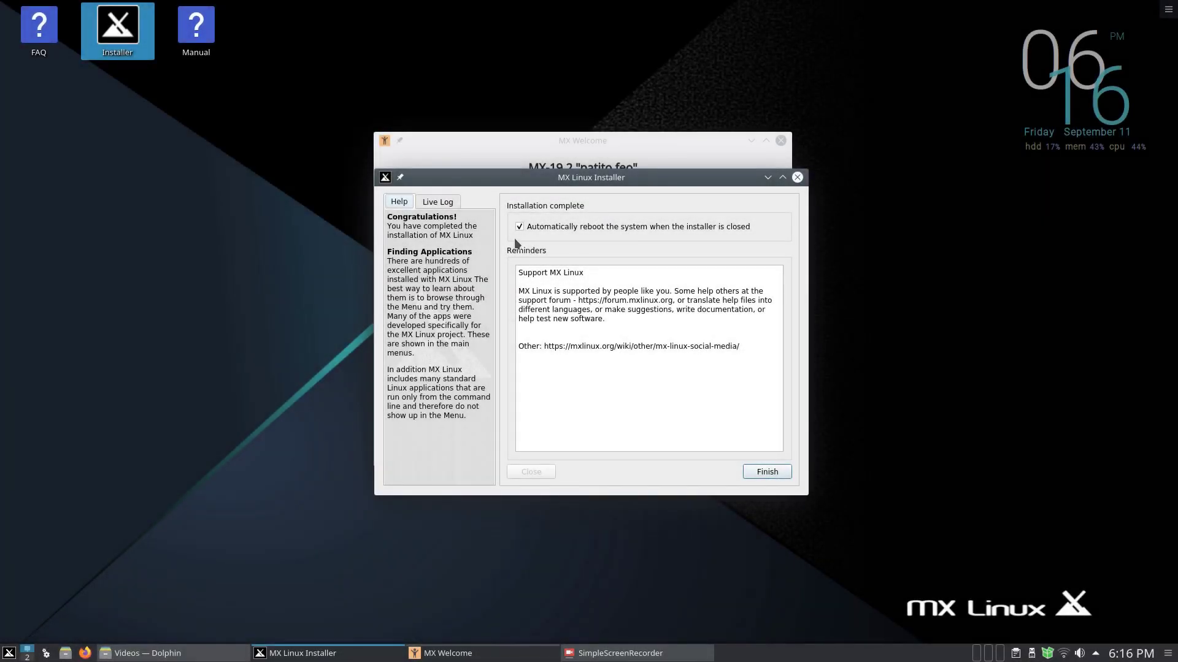
{"action": "left_click", "coordinate": [521, 227]}
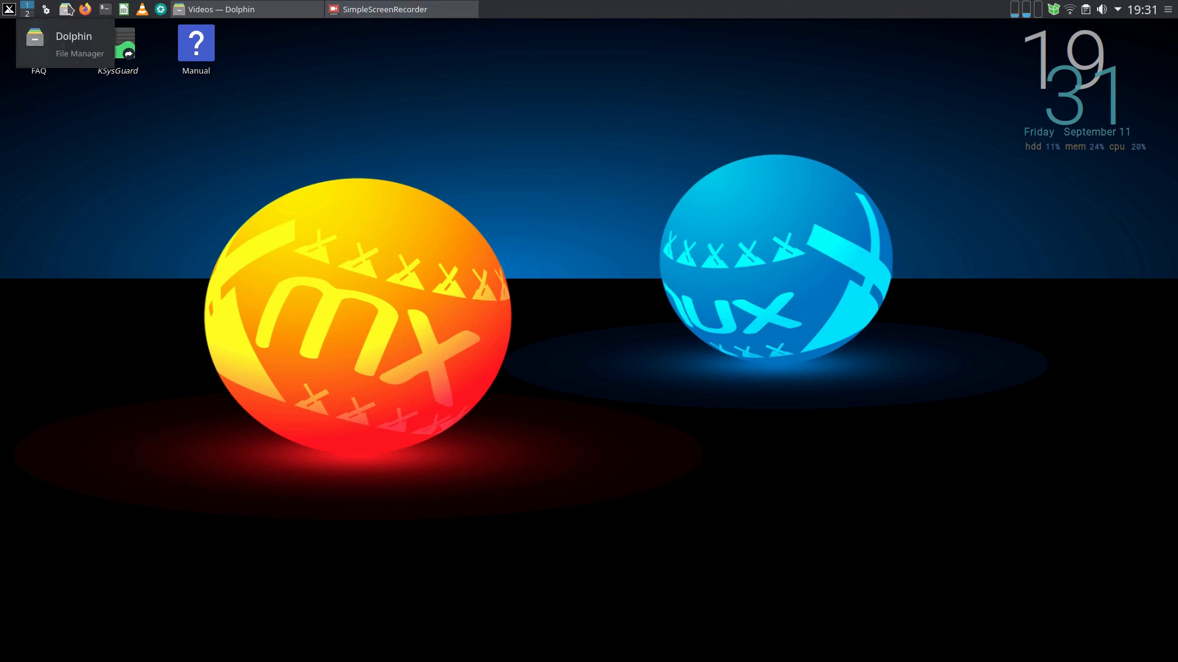
- Launch Dolphin from the taskbar to view the preserved Home folder with its hidden folders
{"action": "left_click", "coordinate": [68, 8]}
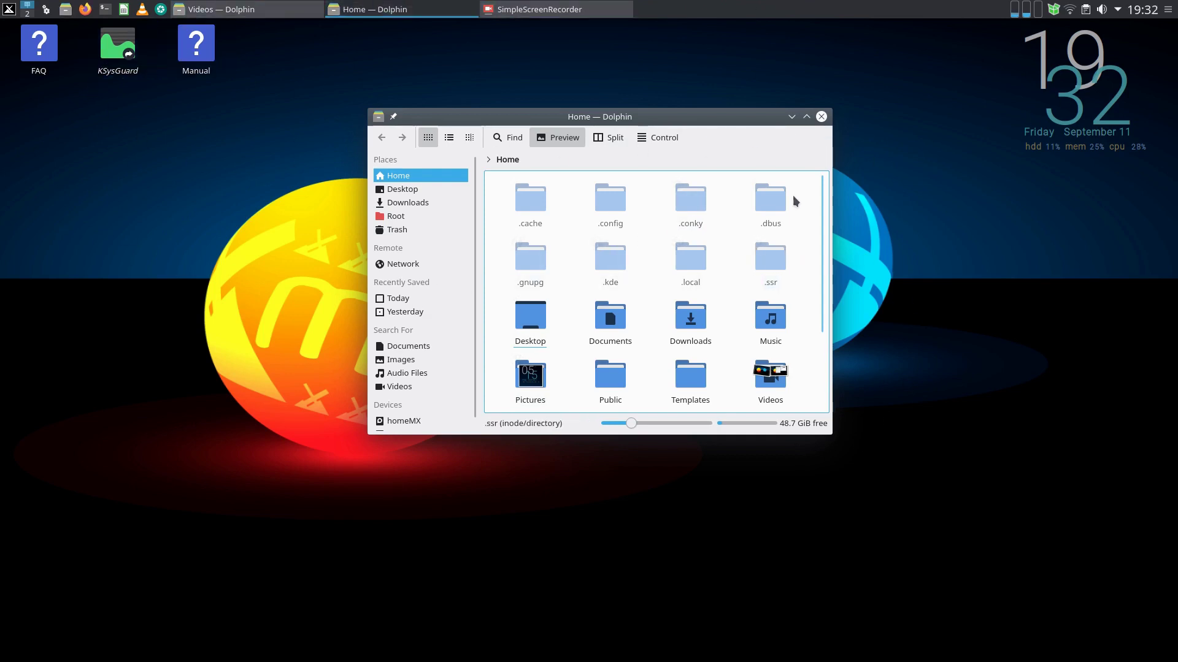
{"action": "left_click", "coordinate": [819, 116]}
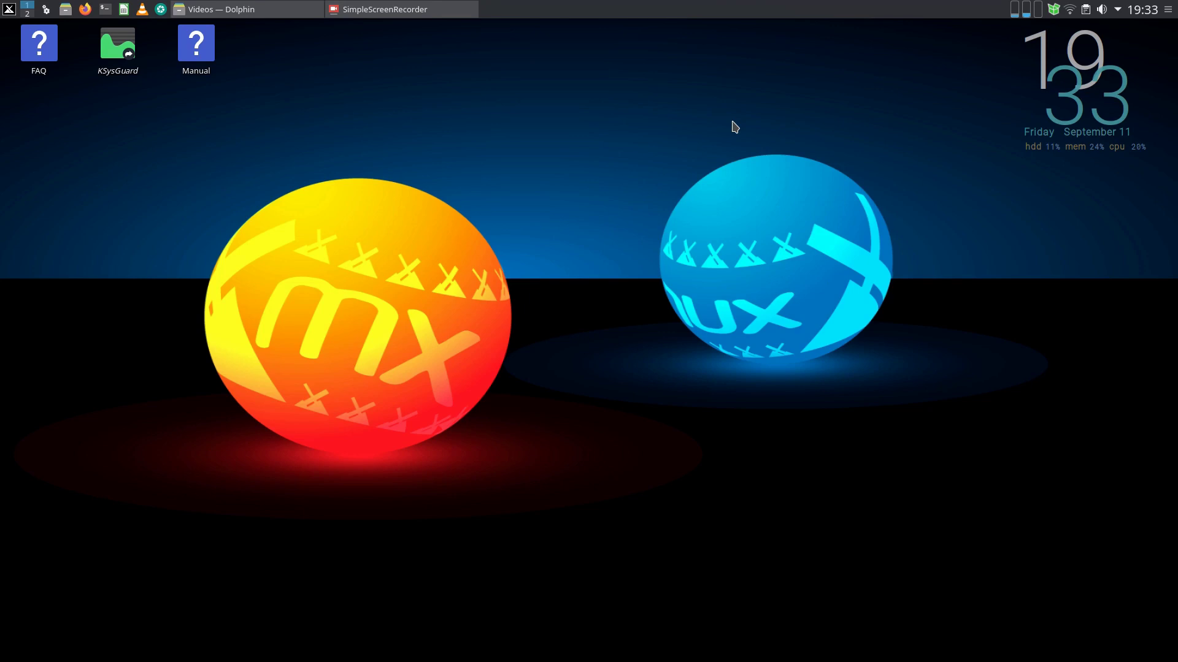
{"action": "left_click", "coordinate": [1146, 12]}
{"action": "left_click", "coordinate": [1148, 16]}
- Open Dolphin, turn off Hidden Files, and move the window to the screen centre
{"action": "left_click", "coordinate": [65, 9]}
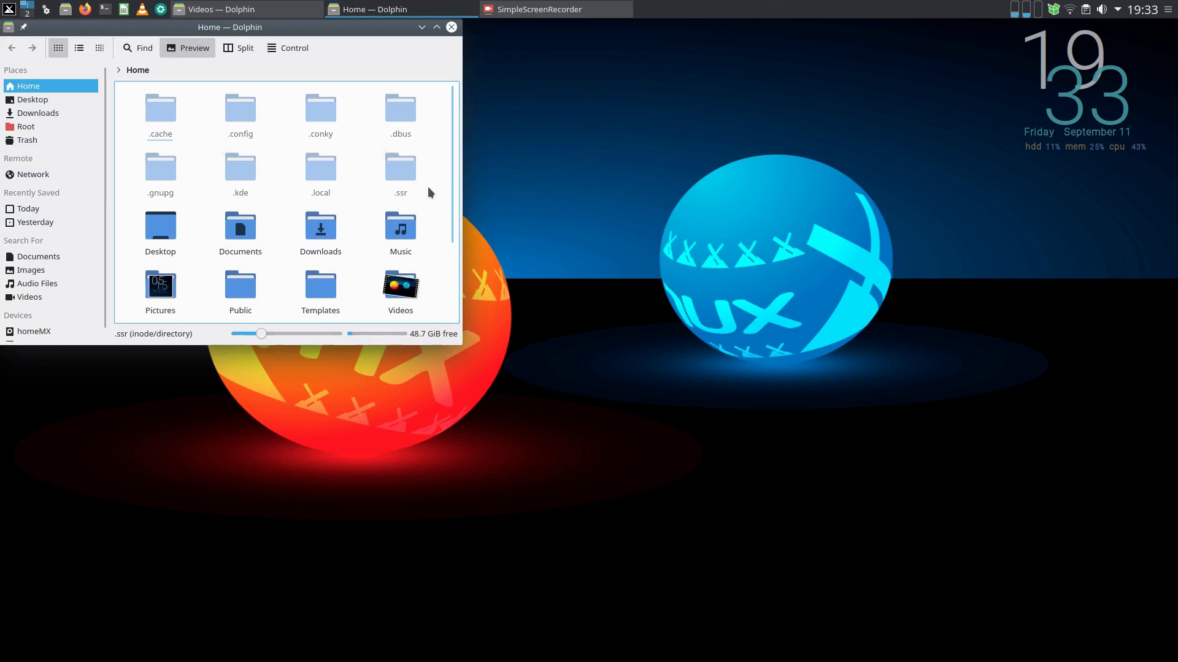
{"action": "left_click", "coordinate": [275, 50]}
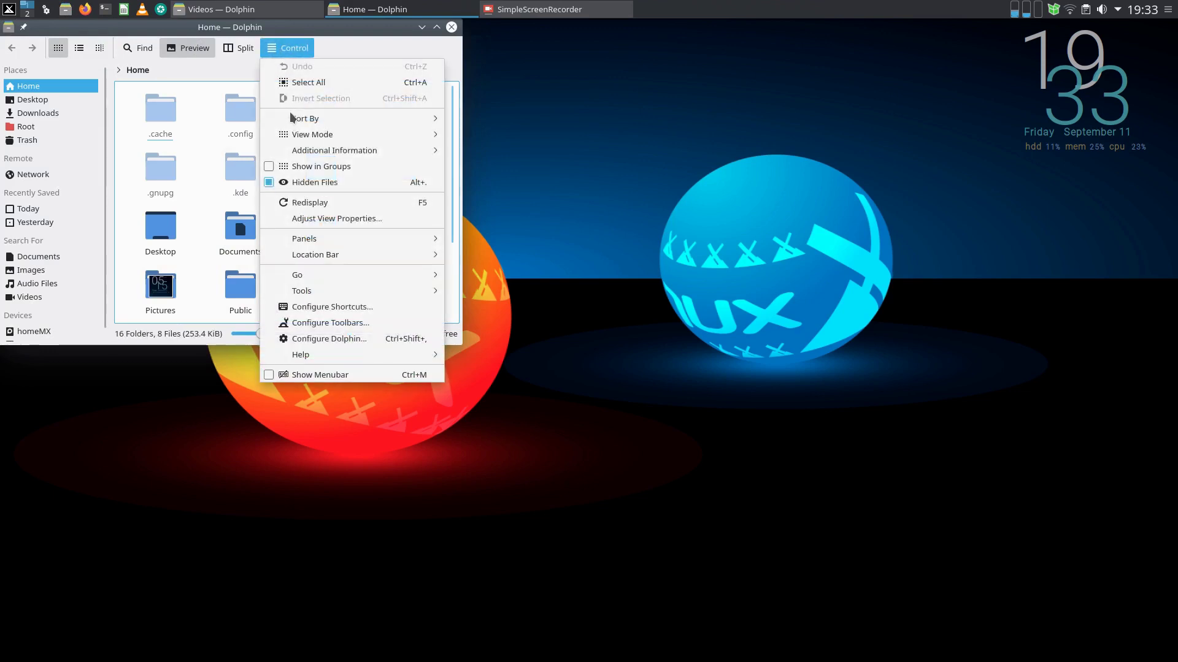
{"action": "left_click", "coordinate": [314, 182]}
{"action": "left_click_drag", "start_coordinate": [301, 27], "coordinate": [741, 90]}
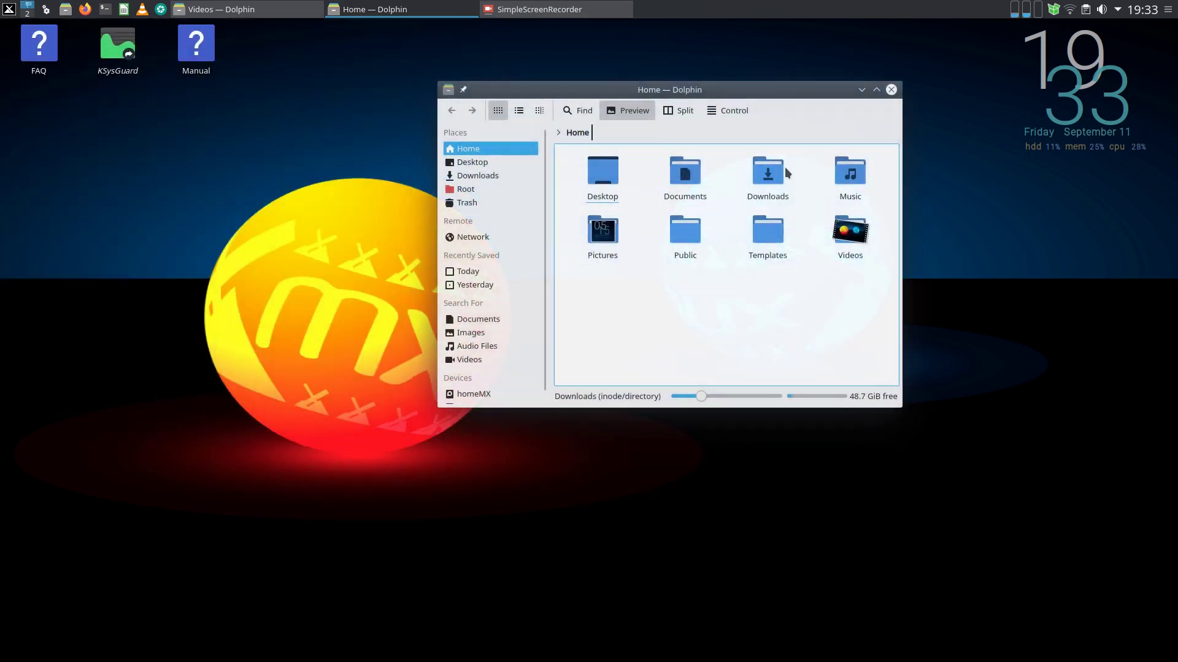
- Check Documents, Downloads, Music, Pictures and Videos in turn, returning Home after each
{"action": "left_click", "coordinate": [687, 176]}
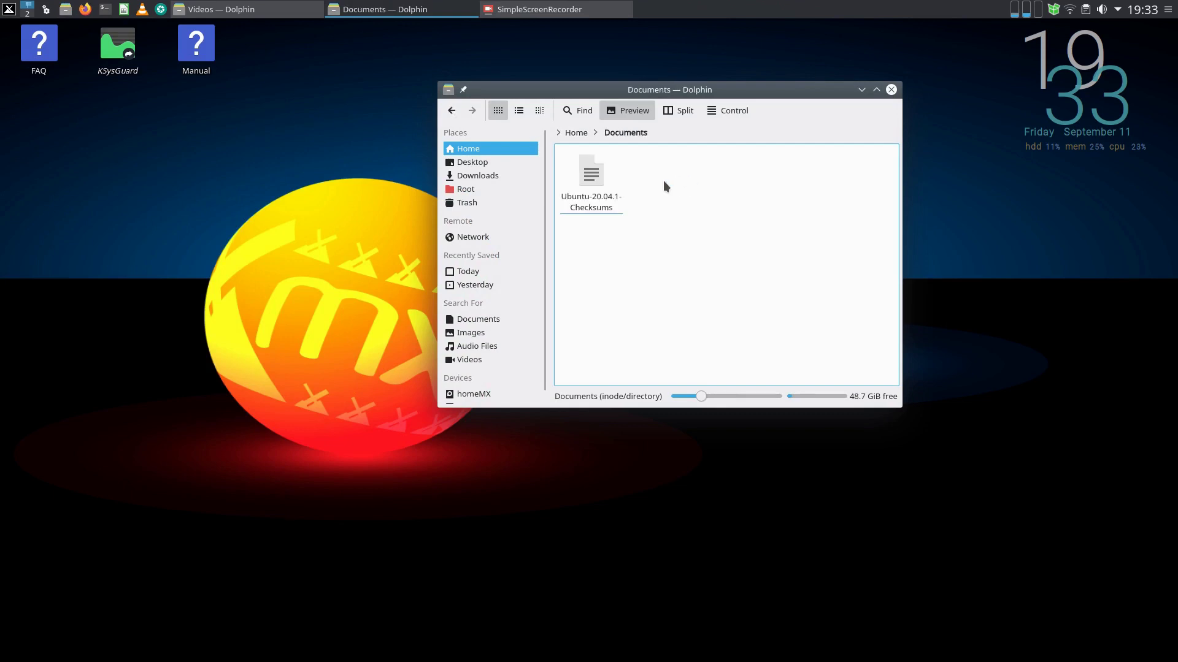
{"action": "left_click", "coordinate": [452, 111]}
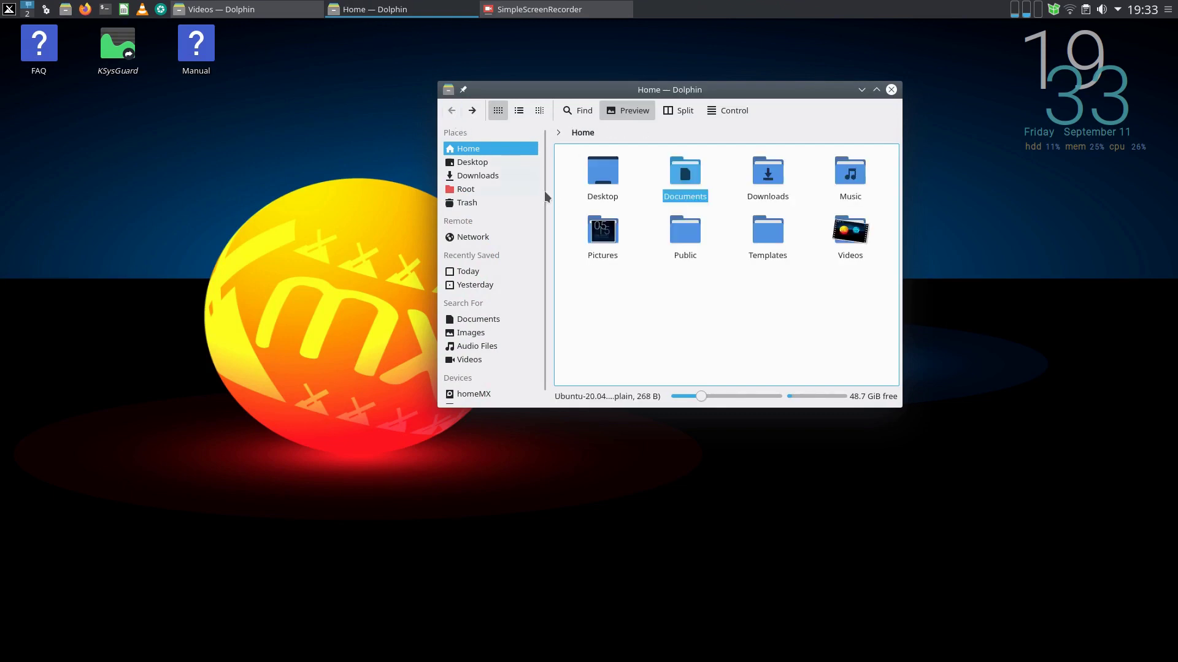
{"action": "left_click", "coordinate": [763, 181]}
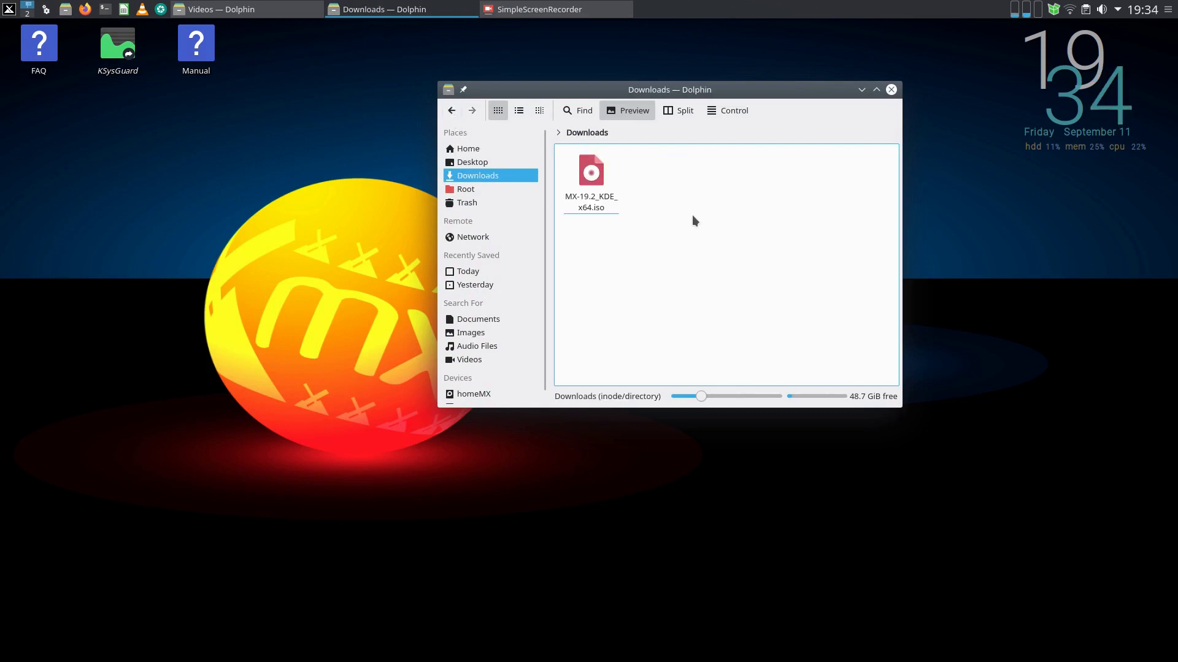
{"action": "left_click", "coordinate": [451, 110]}
{"action": "left_click", "coordinate": [846, 181]}
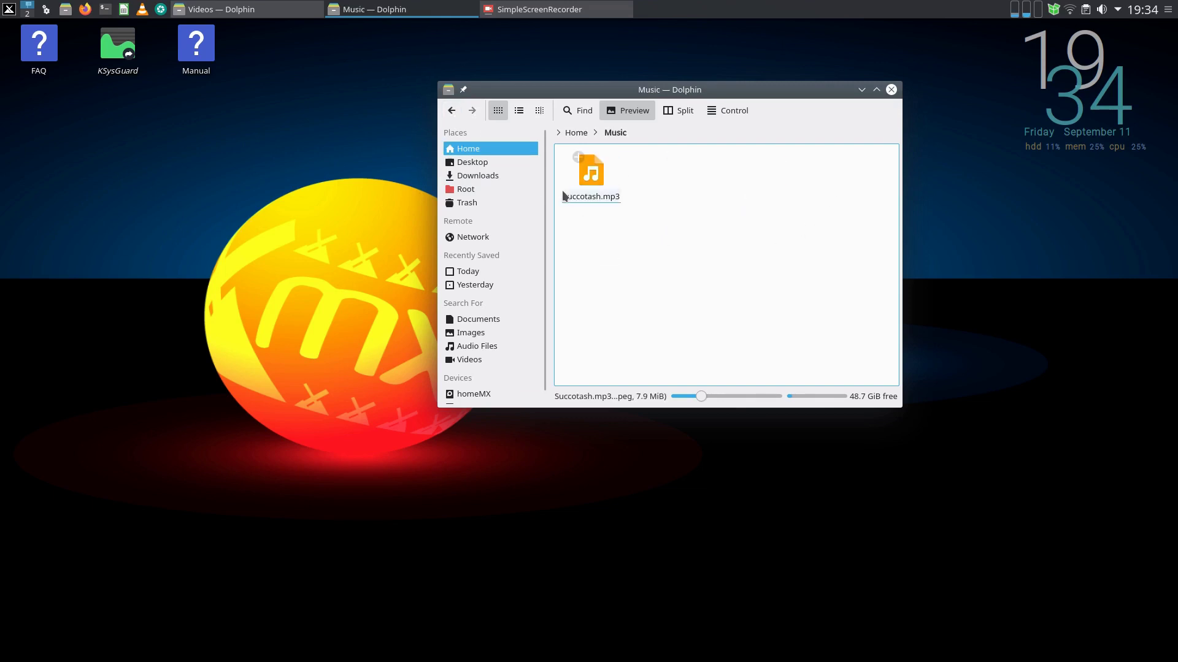
{"action": "left_click", "coordinate": [452, 110]}
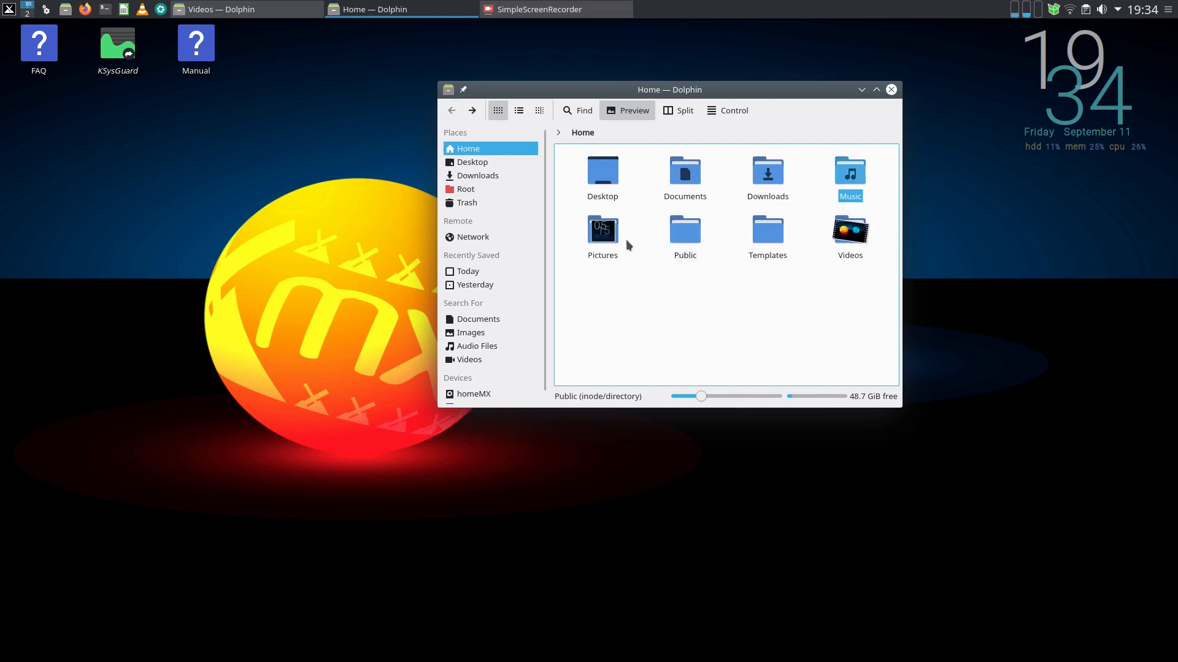
{"action": "left_click", "coordinate": [610, 240]}
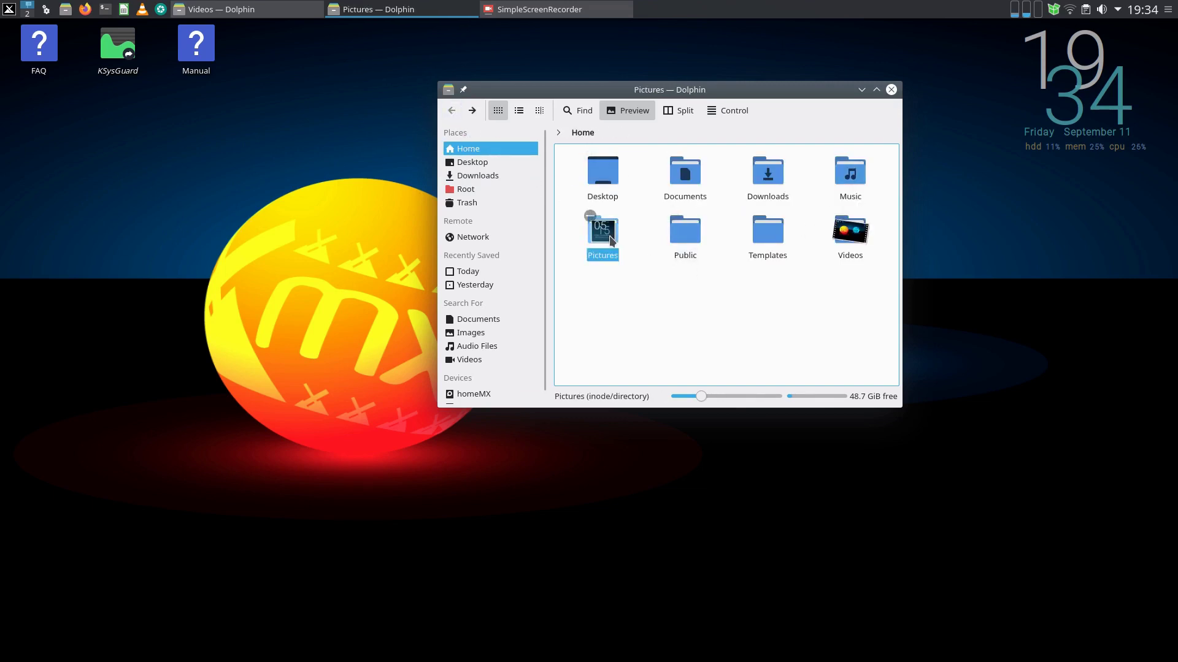
{"action": "left_click", "coordinate": [464, 151]}
{"action": "left_click", "coordinate": [851, 248]}
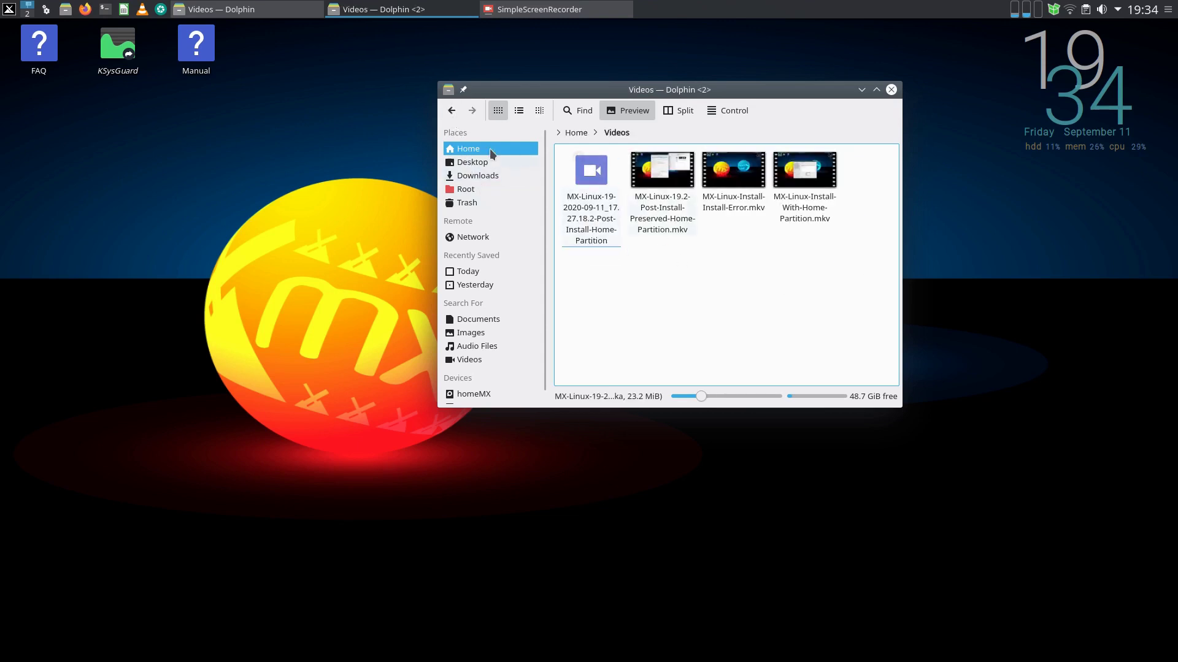
{"action": "left_click", "coordinate": [454, 112]}
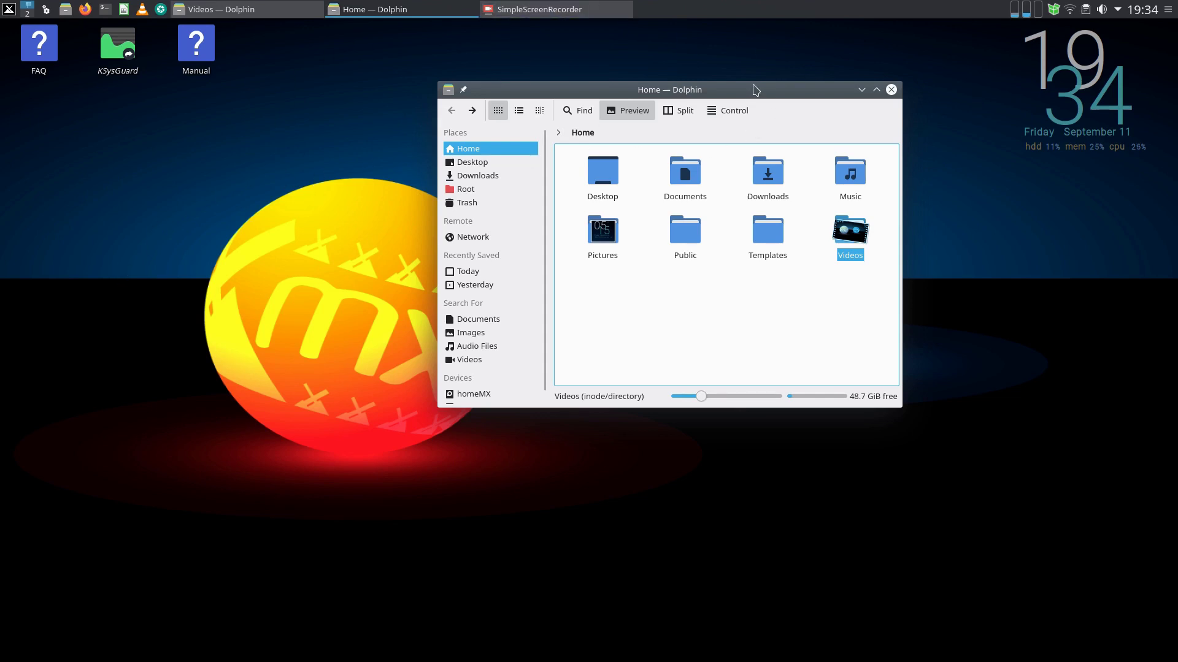
{"action": "left_click_drag", "start_coordinate": [753, 89], "coordinate": [715, 130]}
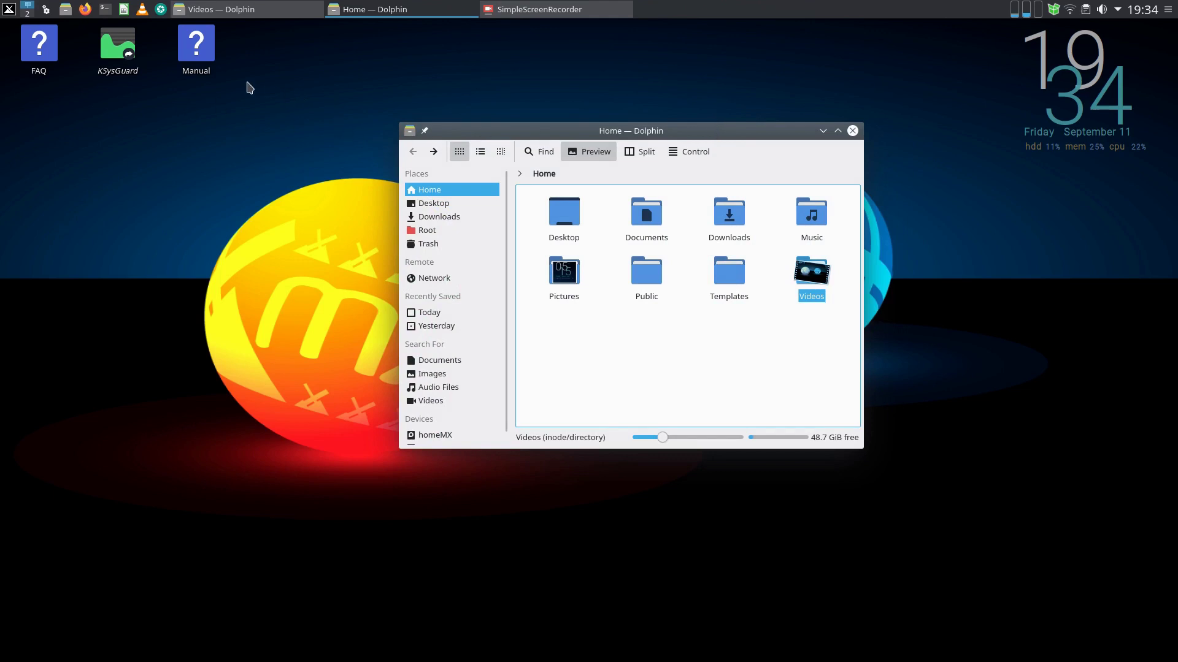
- Use MX Tools' Tweak to move the first panel to Bottom placement, apply, and close
{"action": "left_click", "coordinate": [9, 8]}
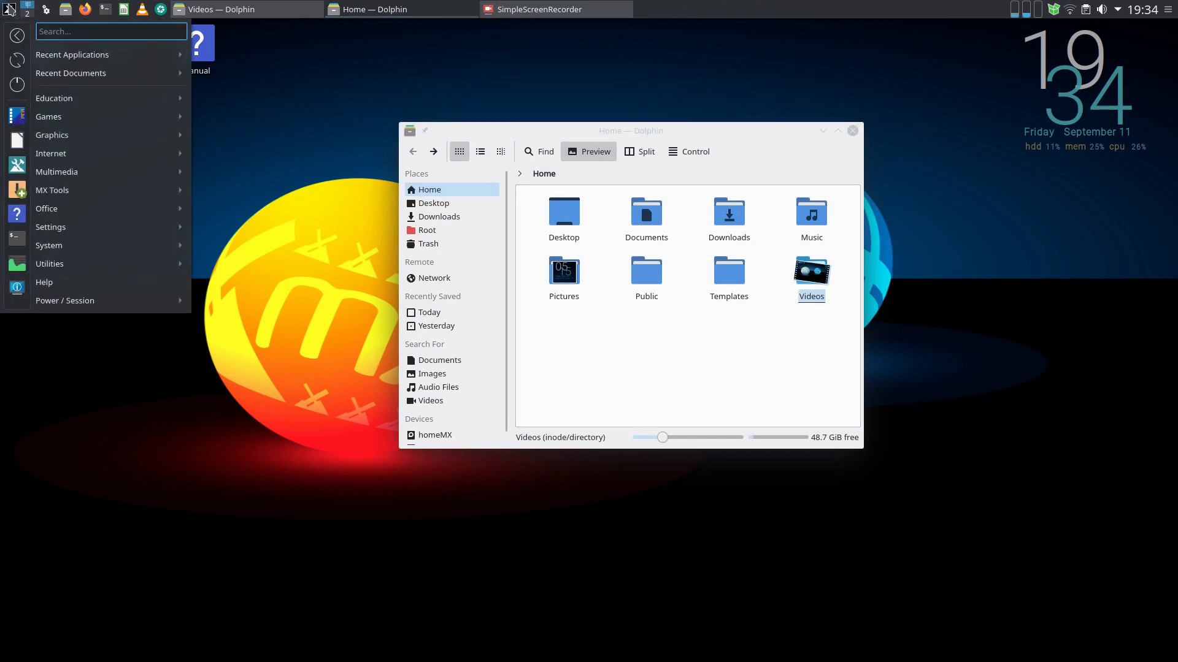
{"action": "left_click", "coordinate": [16, 167]}
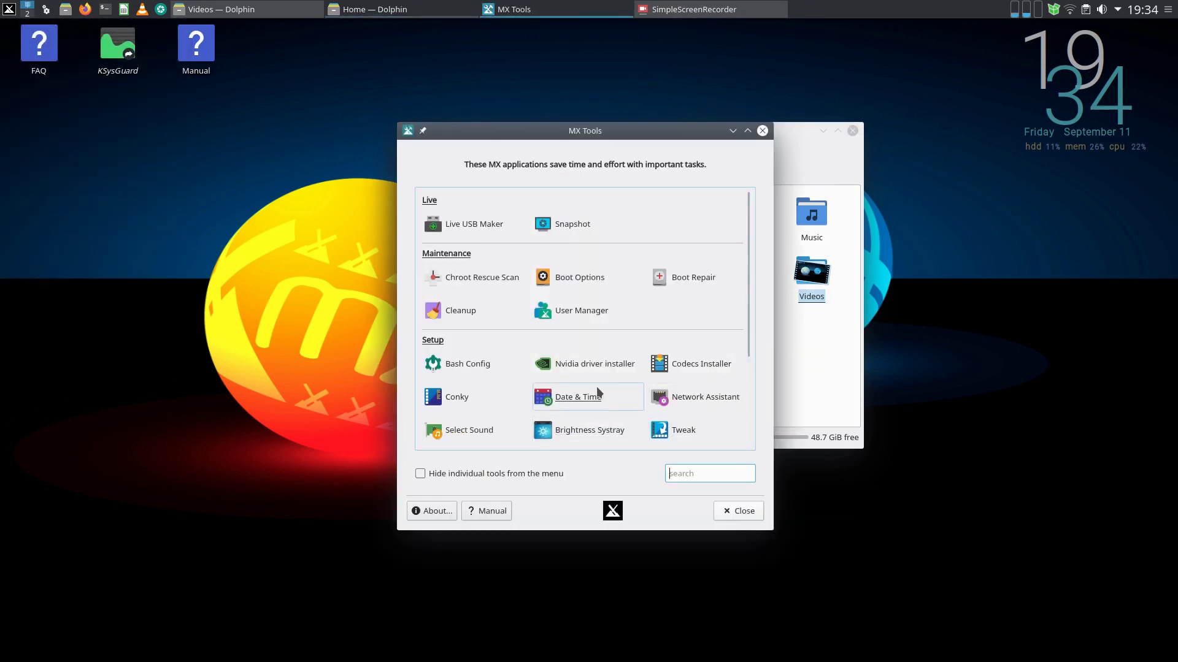
{"action": "left_click", "coordinate": [683, 429]}
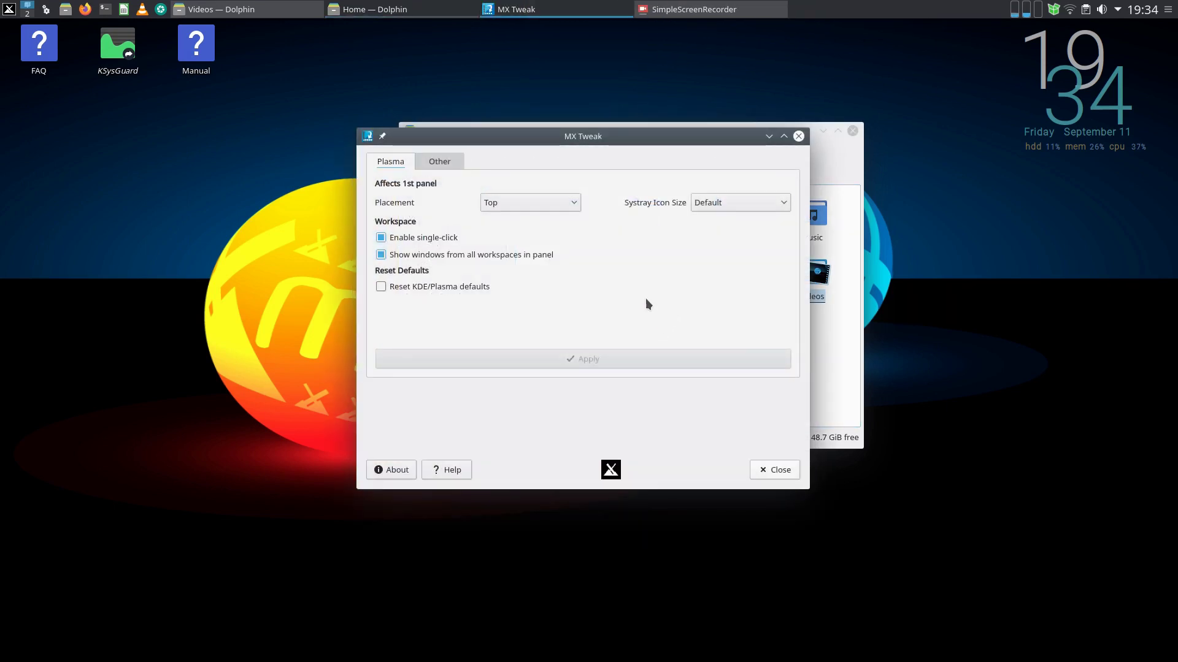
{"action": "left_click", "coordinate": [498, 196]}
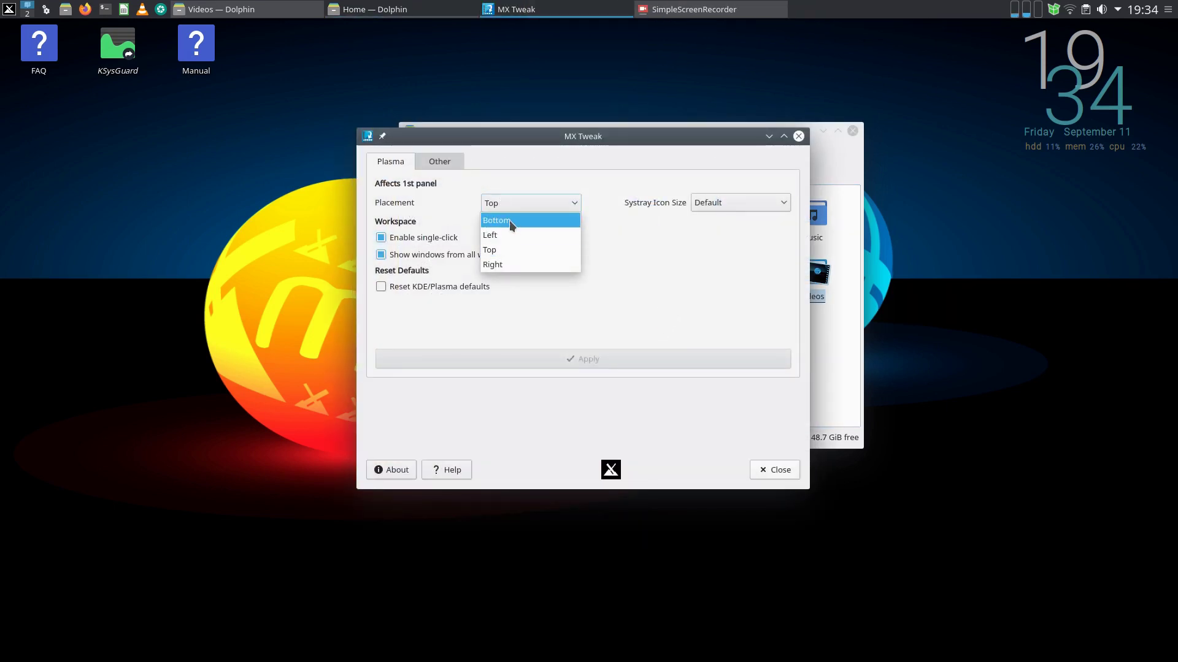
{"action": "left_click", "coordinate": [509, 219]}
{"action": "left_click", "coordinate": [598, 358]}
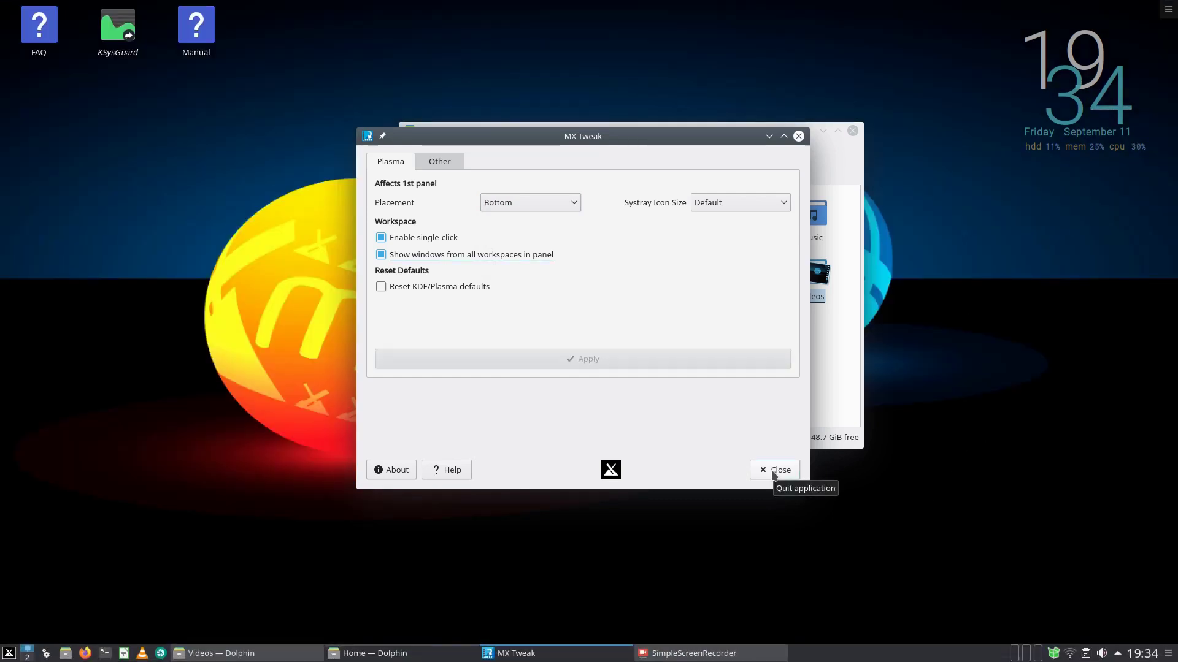
{"action": "left_click", "coordinate": [772, 473]}
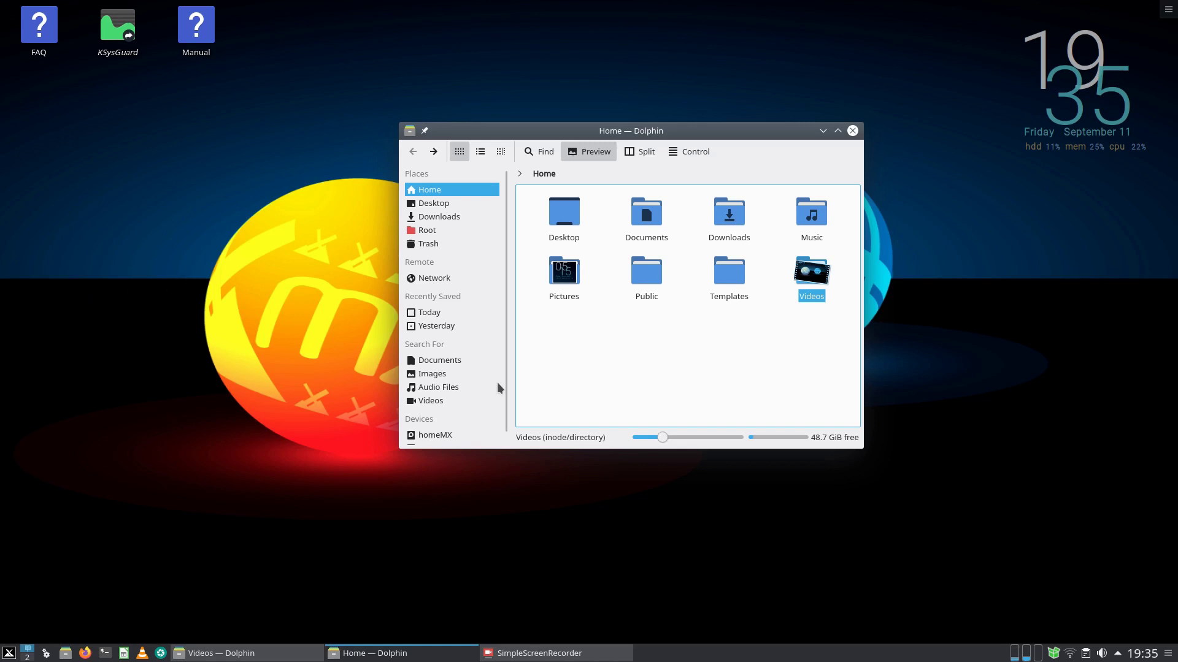
- Close the Dolphin Home window to reveal the desktop and bottom panel
{"action": "left_click", "coordinate": [853, 130]}
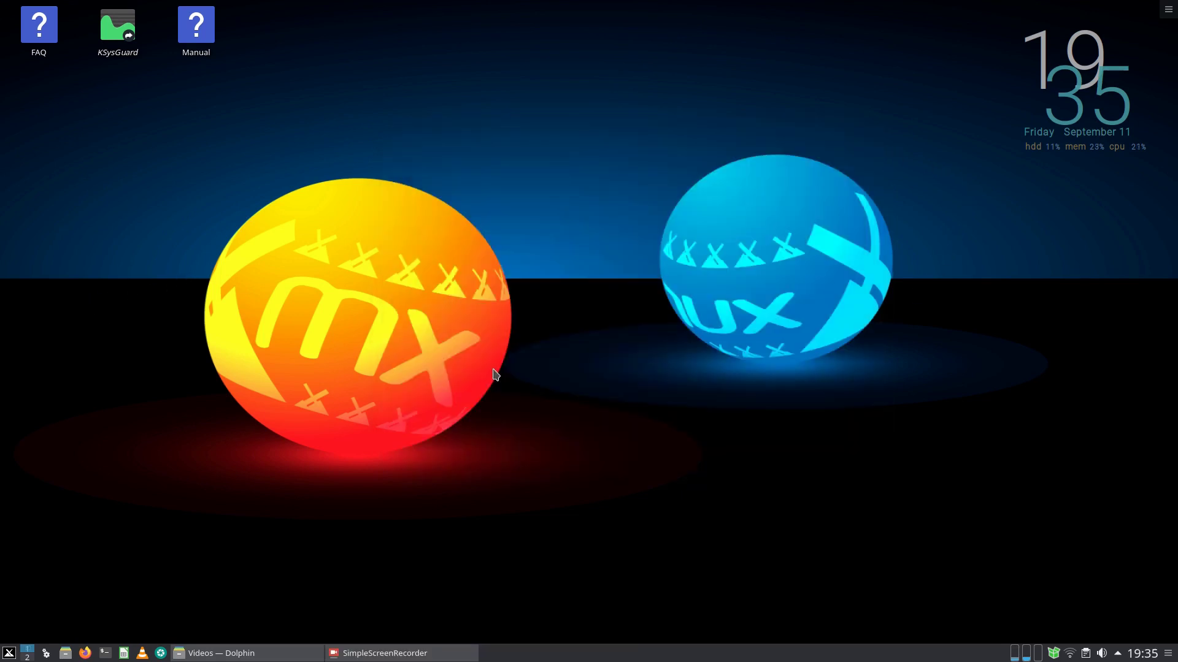